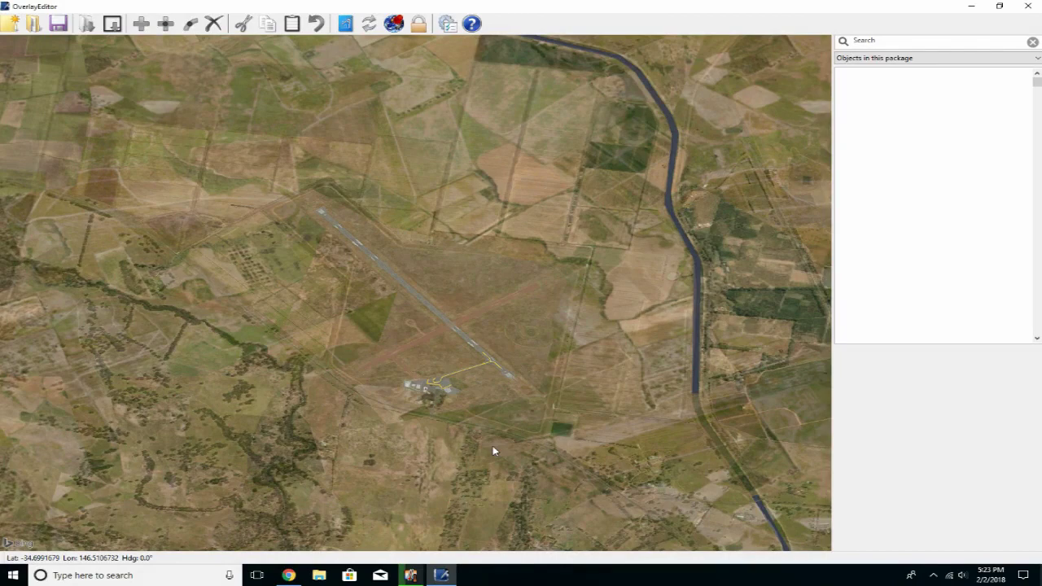
Zoom in on the airport and rotate the map view to a heading of 233° to examine the runway and apron layout
{"action": "scroll", "coordinate": [493, 447], "scroll_direction": "up", "scroll_amount": 3}
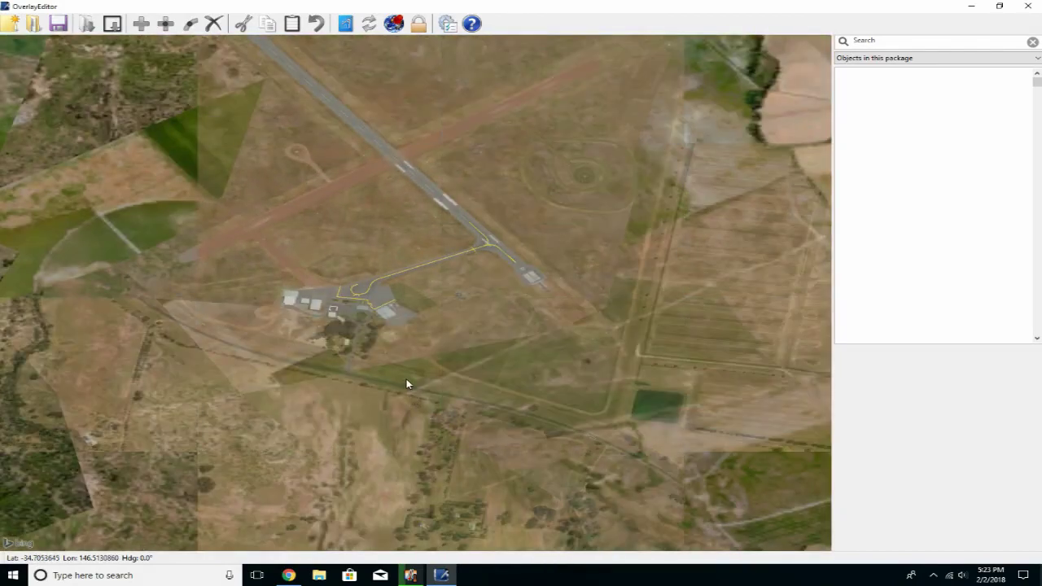
{"action": "key", "text": "q"}
{"action": "key", "text": "q"}
{"action": "key", "text": "q"}
{"action": "key", "text": "q"}
{"action": "key", "text": "q"}
{"action": "key", "text": "q"}
{"action": "key", "text": "q"}
{"action": "key", "text": "q"}
{"action": "key", "text": "q"}
{"action": "key", "text": "q"}
{"action": "key", "text": "q"}
{"action": "key", "text": "q"}
{"action": "key", "text": "q"}
{"action": "key", "text": "q"}
{"action": "key", "text": "q"}
{"action": "key", "text": "q"}
{"action": "key", "text": "q"}
{"action": "key", "text": "q"}
{"action": "key", "text": "q"}
{"action": "key", "text": "q"}
{"action": "key", "text": "q"}
{"action": "key", "text": "q"}
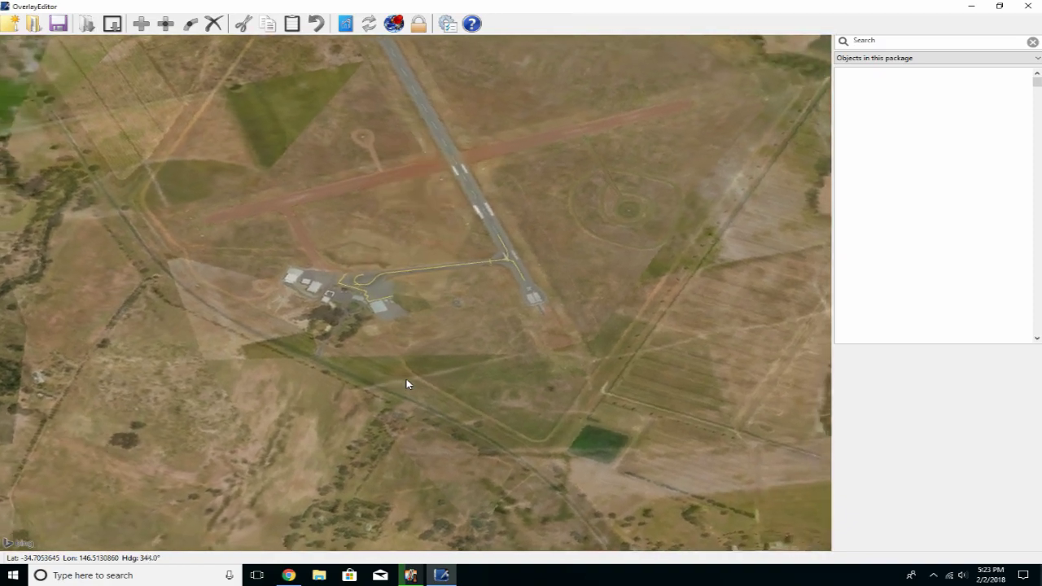
{"action": "key", "text": "q"}
{"action": "key", "text": "q"}
{"action": "key", "text": "q"}
{"action": "key", "text": "q"}
{"action": "key", "text": "q"}
{"action": "key", "text": "q"}
{"action": "key", "text": "q"}
{"action": "key", "text": "q"}
{"action": "key", "text": "q"}
{"action": "key", "text": "q"}
{"action": "key", "text": "q"}
{"action": "key", "text": "q"}
{"action": "key", "text": "q"}
{"action": "key", "text": "q"}
{"action": "key", "text": "q"}
{"action": "key", "text": "q"}
{"action": "key", "text": "q"}
{"action": "key", "text": "q"}
{"action": "key", "text": "q"}
{"action": "key", "text": "q"}
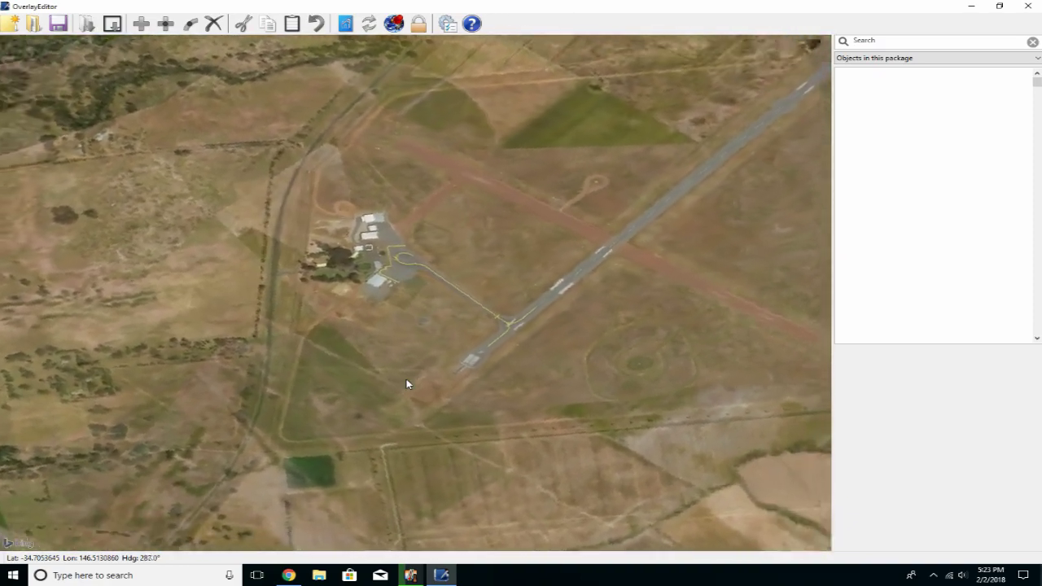
{"action": "key", "text": "q"}
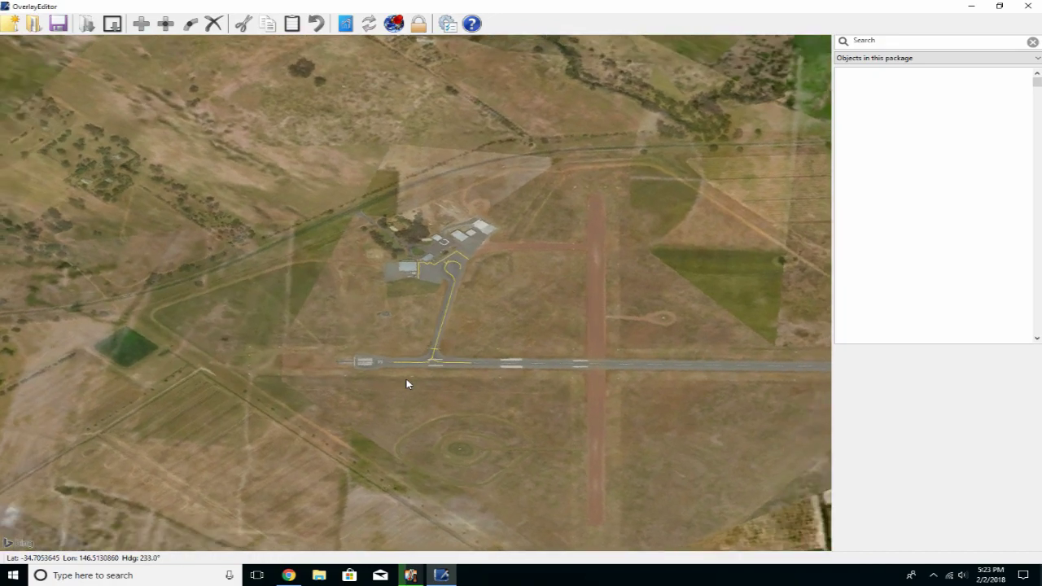
Examine the apron buildings and taxiway up close with the view turned to a heading of 192°
{"action": "scroll", "coordinate": [407, 381], "scroll_direction": "down", "scroll_amount": 5}
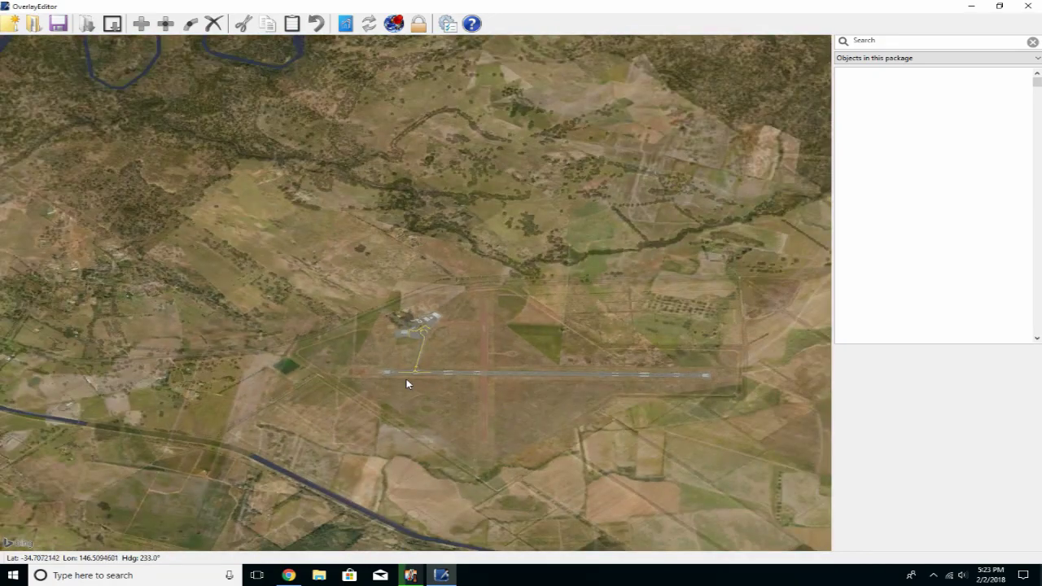
{"action": "scroll", "coordinate": [406, 379], "scroll_direction": "up", "scroll_amount": 5}
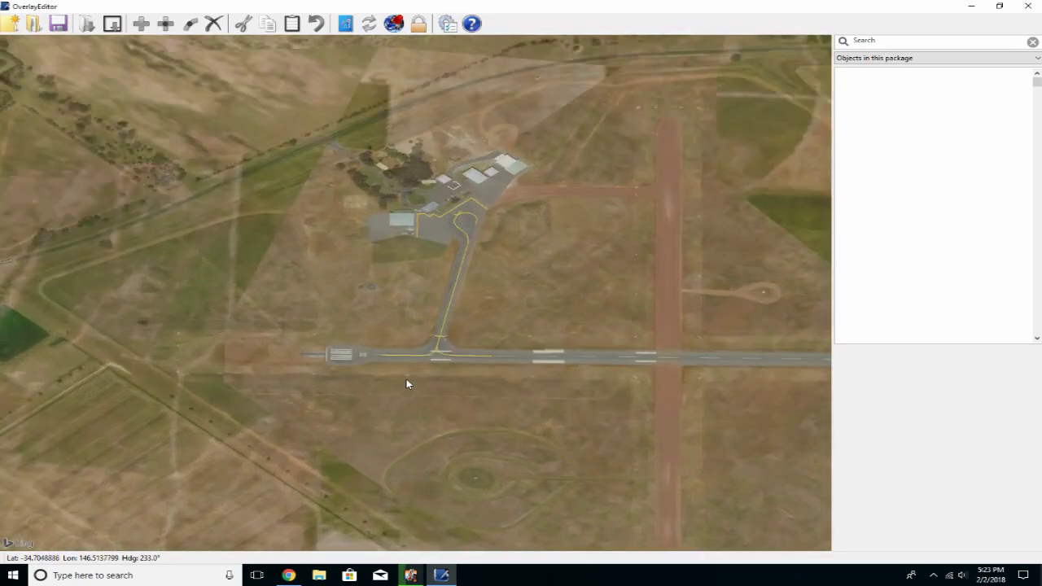
{"action": "scroll", "coordinate": [407, 383], "scroll_direction": "up", "scroll_amount": 3}
{"action": "key", "text": "Right"}
{"action": "key", "text": "Up"}
{"action": "key", "text": "Up"}
{"action": "key", "text": "Up"}
{"action": "key", "text": "Up"}
{"action": "key", "text": "Up"}
{"action": "key", "text": "Up"}
{"action": "key", "text": "Up"}
{"action": "key", "text": "Up"}
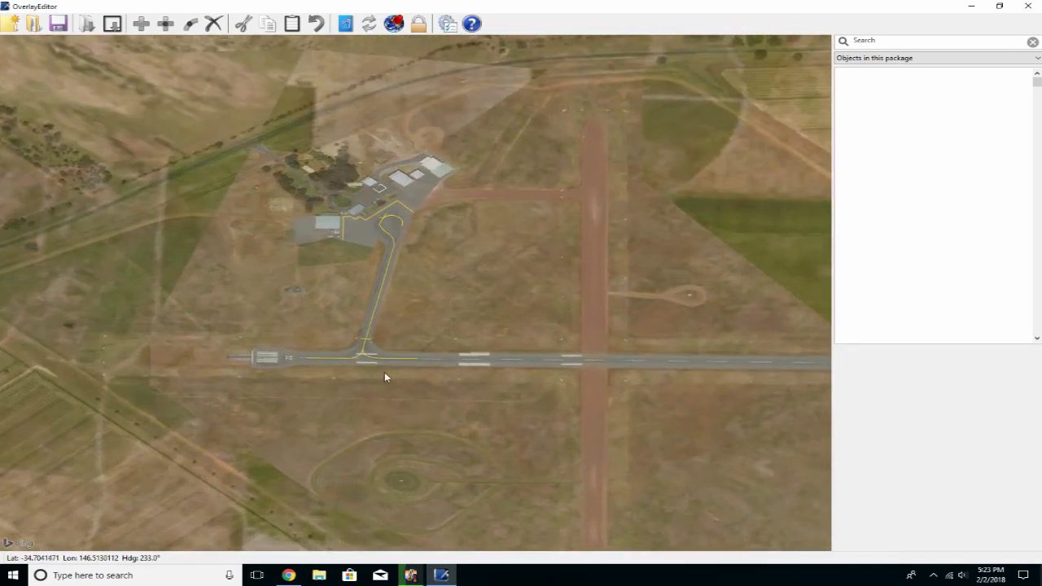
{"action": "key", "text": "Up"}
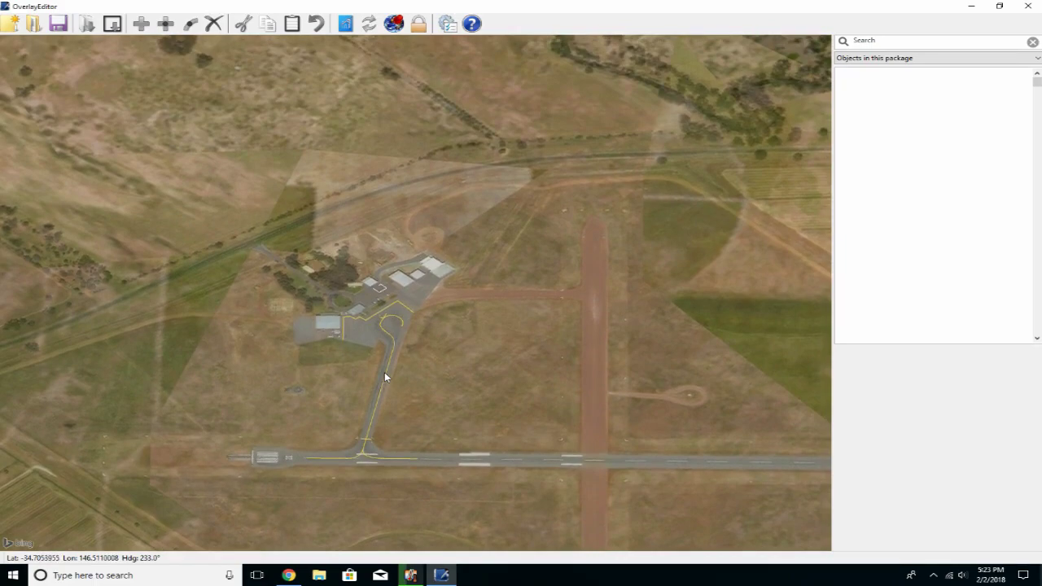
{"action": "scroll", "coordinate": [384, 372], "scroll_direction": "up", "scroll_amount": 3}
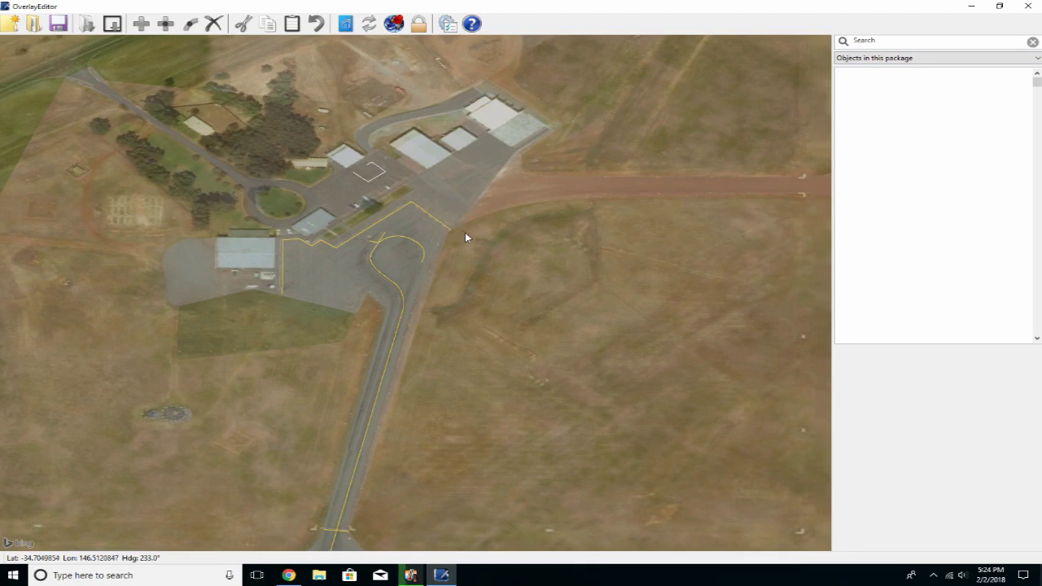
{"action": "key", "text": "End"}
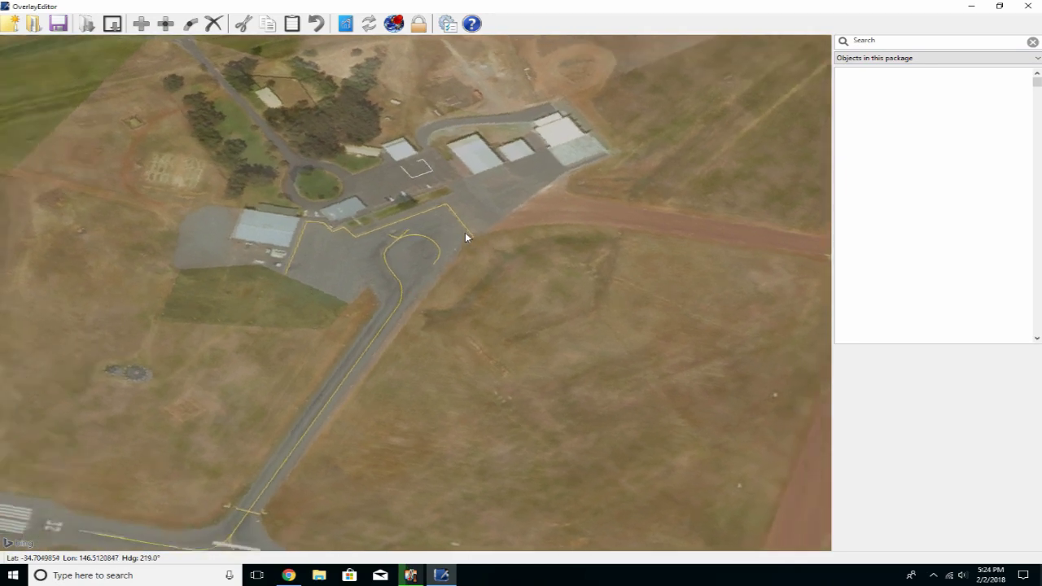
{"action": "key", "text": "End"}
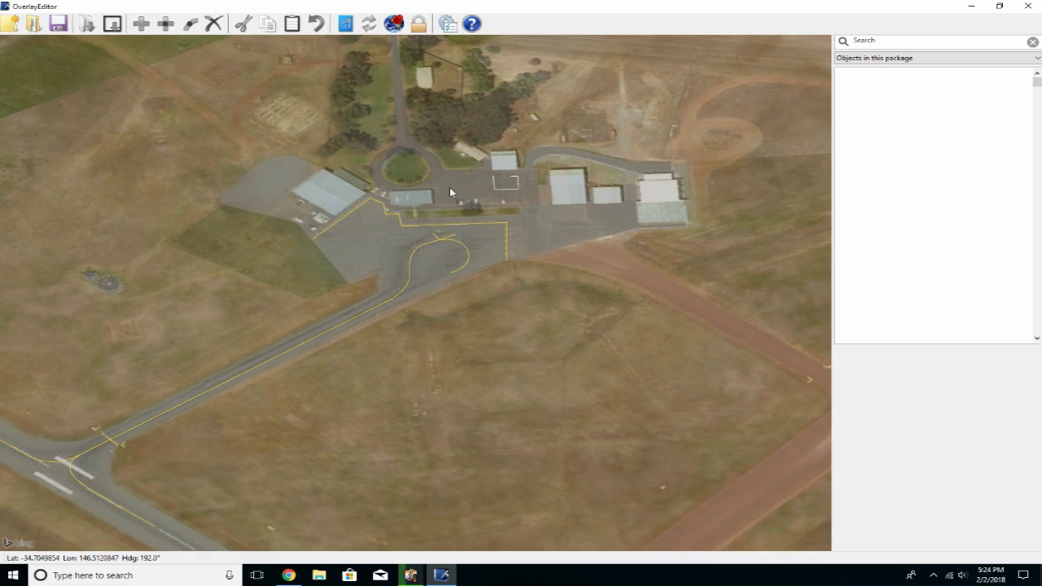
Search the object library for "hanger" and widen the results area so the full object names are readable
{"action": "left_click", "coordinate": [868, 61]}
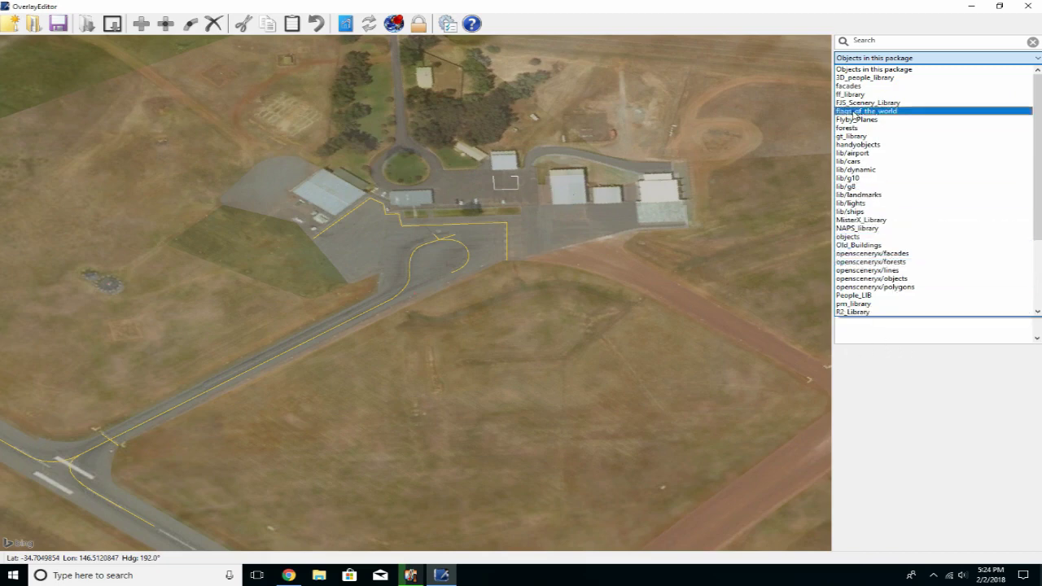
{"action": "left_click", "coordinate": [851, 69]}
{"action": "left_click", "coordinate": [869, 41]}
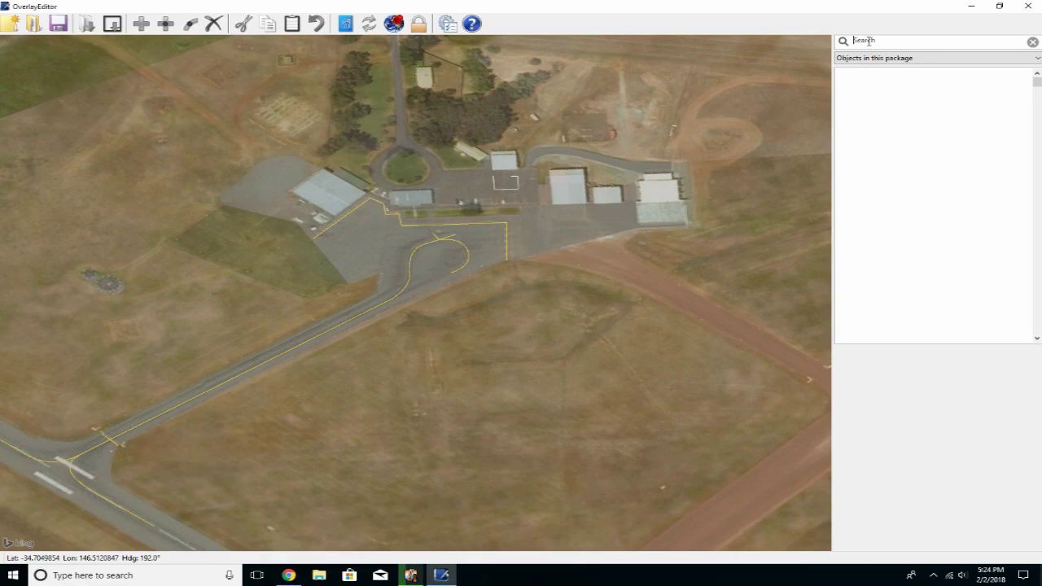
{"action": "type", "text": "hanger"}
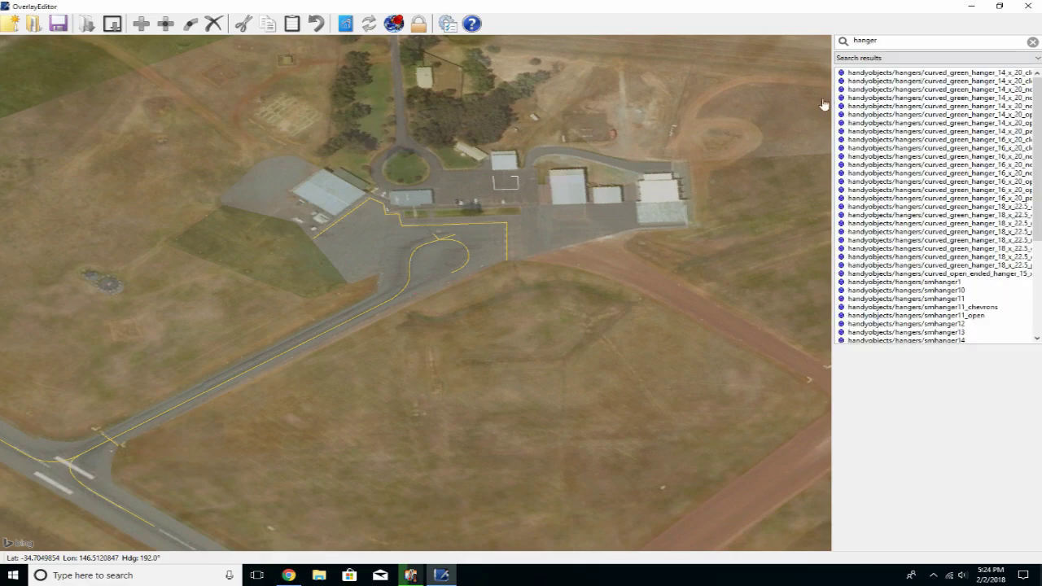
{"action": "left_click_drag", "start_coordinate": [831, 122], "coordinate": [773, 132]}
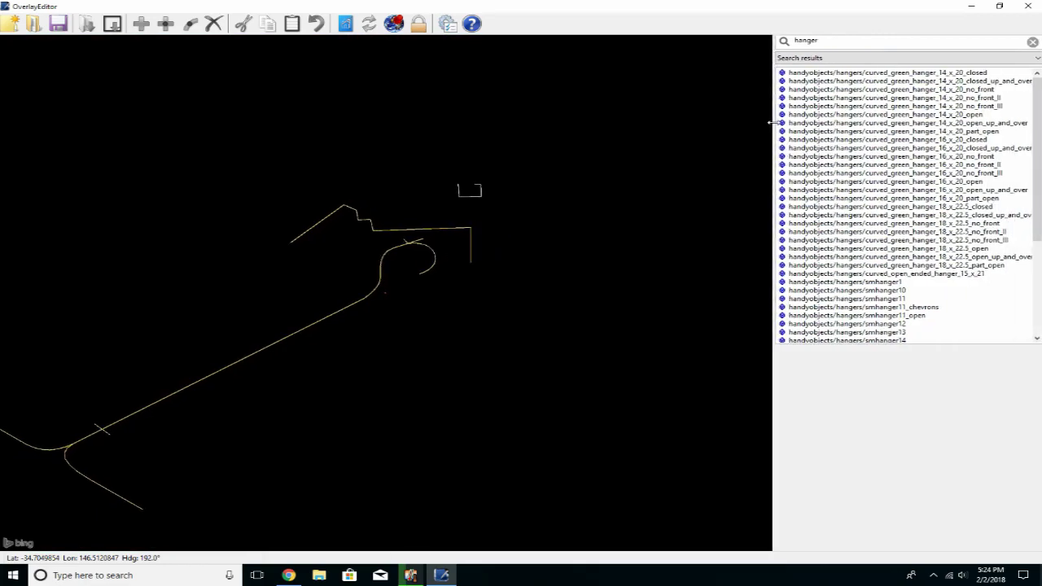
Preview several curved green hangars and smhanger1, and select handyobjects/hangers/smhanger11
{"action": "left_click", "coordinate": [860, 115]}
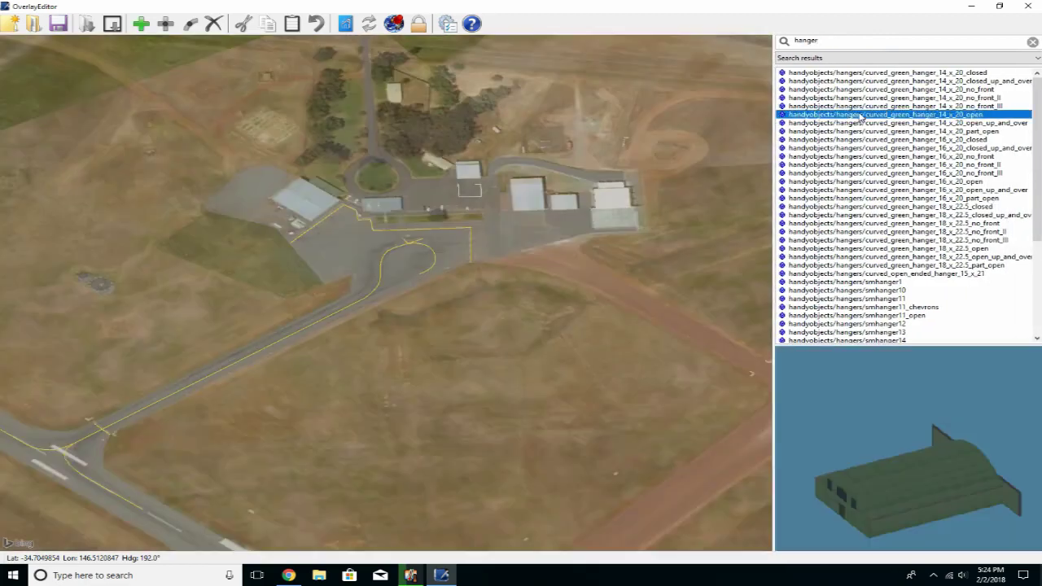
{"action": "left_click", "coordinate": [850, 106]}
{"action": "left_click", "coordinate": [845, 97]}
{"action": "left_click", "coordinate": [839, 89]}
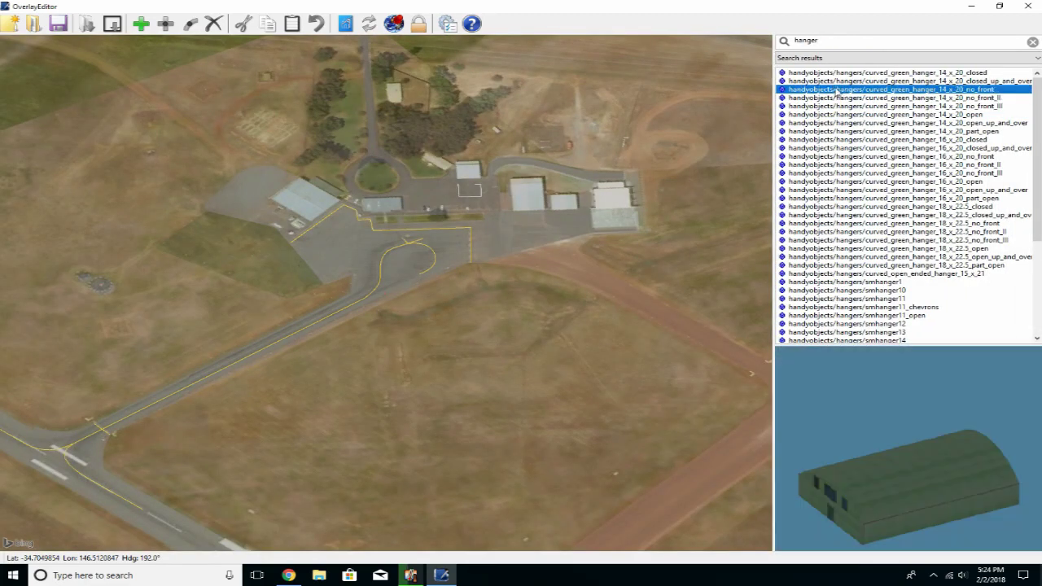
{"action": "left_click", "coordinate": [832, 81]}
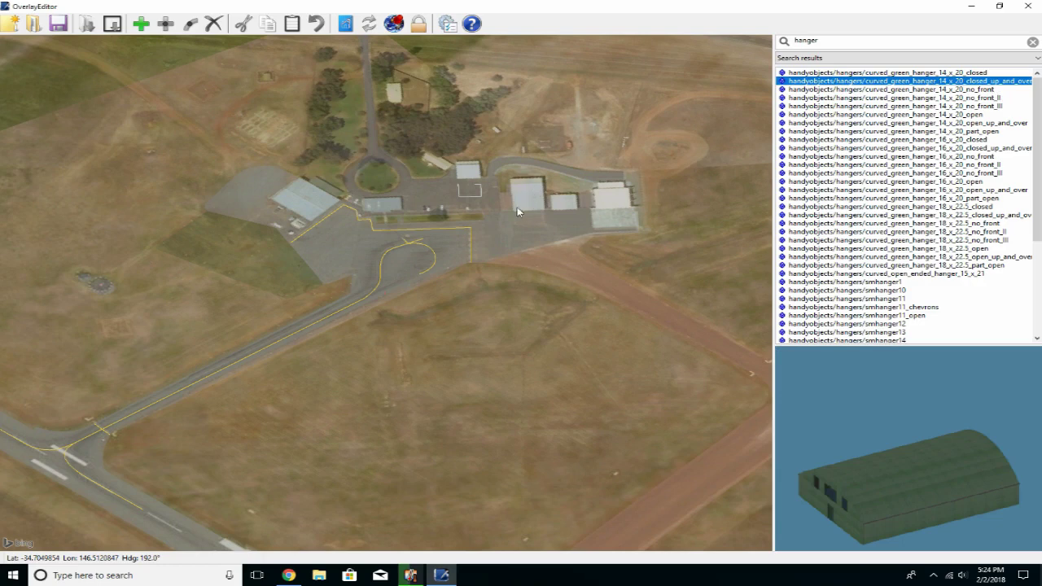
{"action": "left_click", "coordinate": [855, 283]}
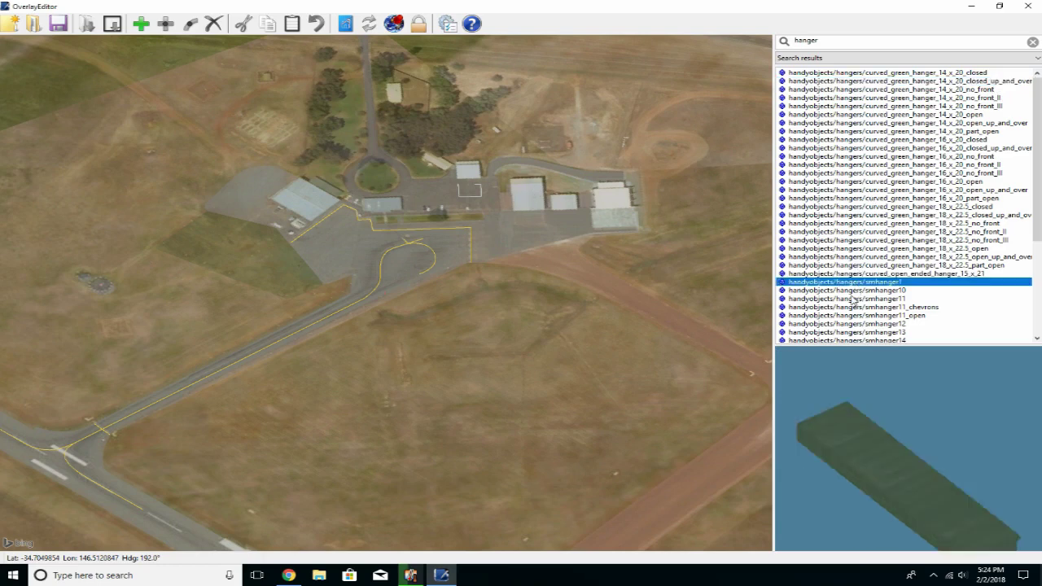
{"action": "left_click", "coordinate": [855, 299]}
{"action": "scroll", "coordinate": [849, 230], "scroll_direction": "down", "scroll_amount": 3}
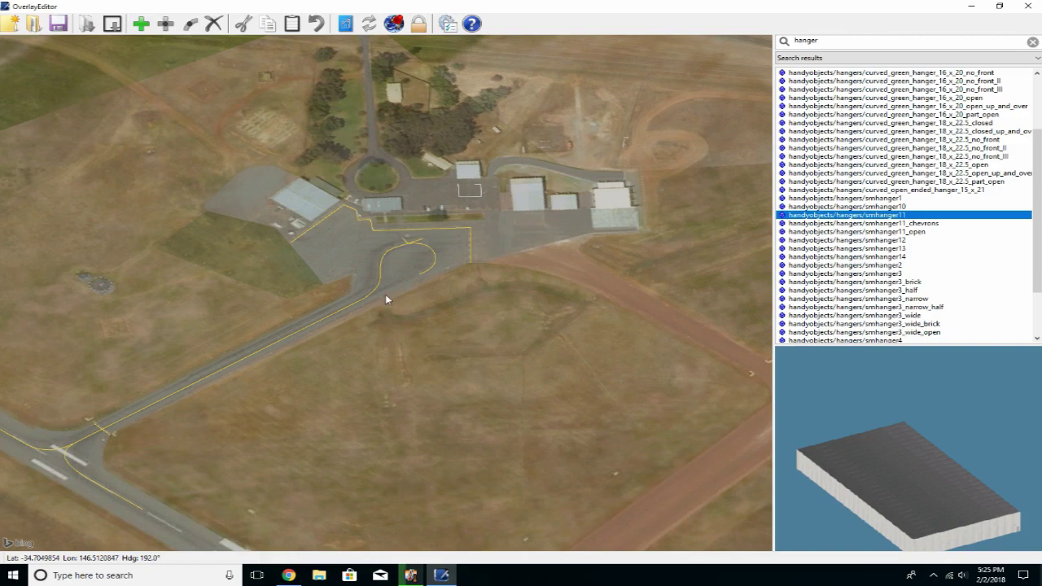
Place the smhanger11 hangar on the apron beside the taxiway loop
{"action": "scroll", "coordinate": [375, 306], "scroll_direction": "up", "scroll_amount": 10}
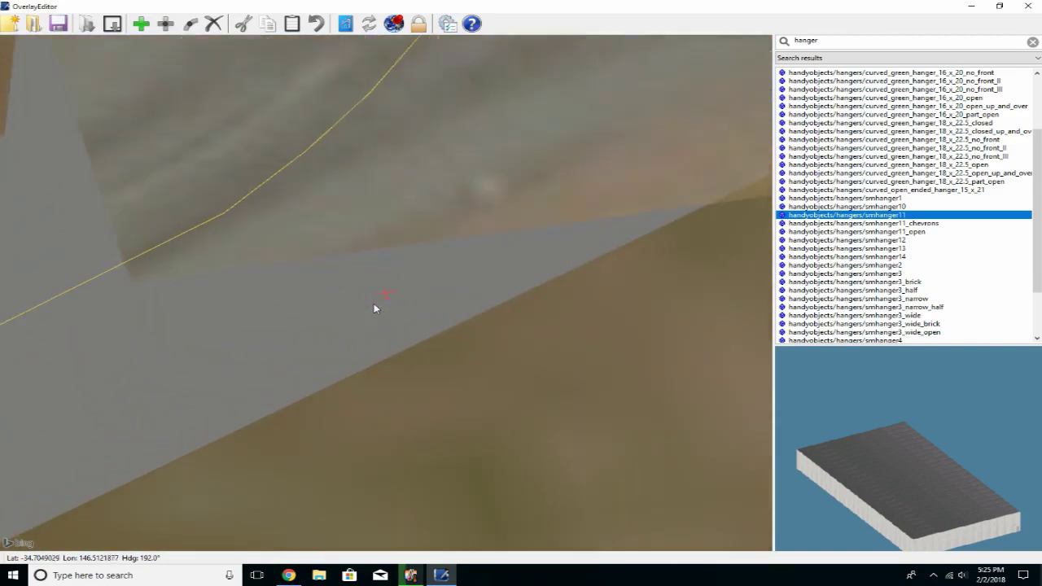
{"action": "scroll", "coordinate": [376, 306], "scroll_direction": "up", "scroll_amount": 3}
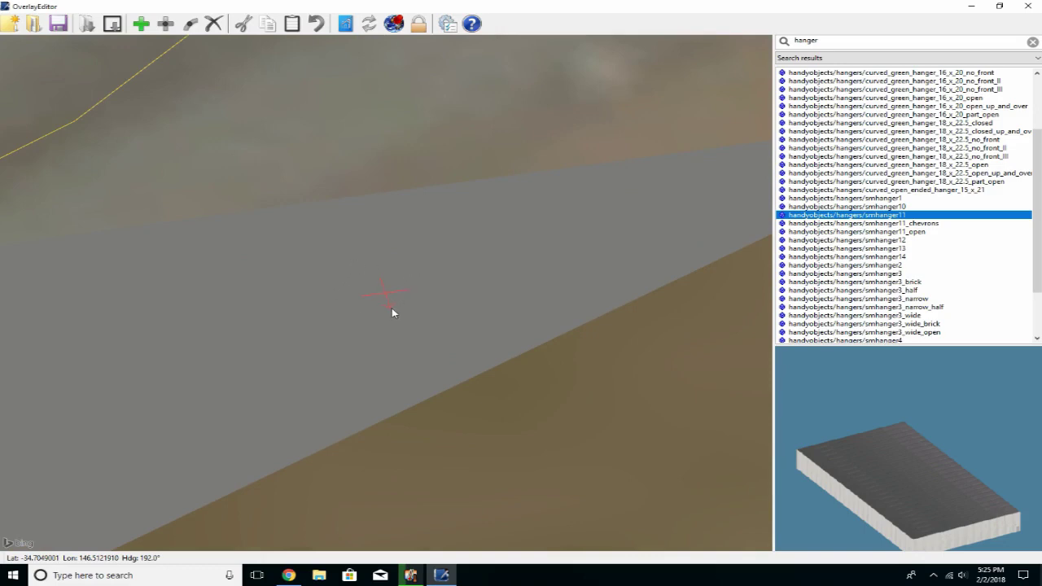
{"action": "scroll", "coordinate": [400, 349], "scroll_direction": "down", "scroll_amount": 10}
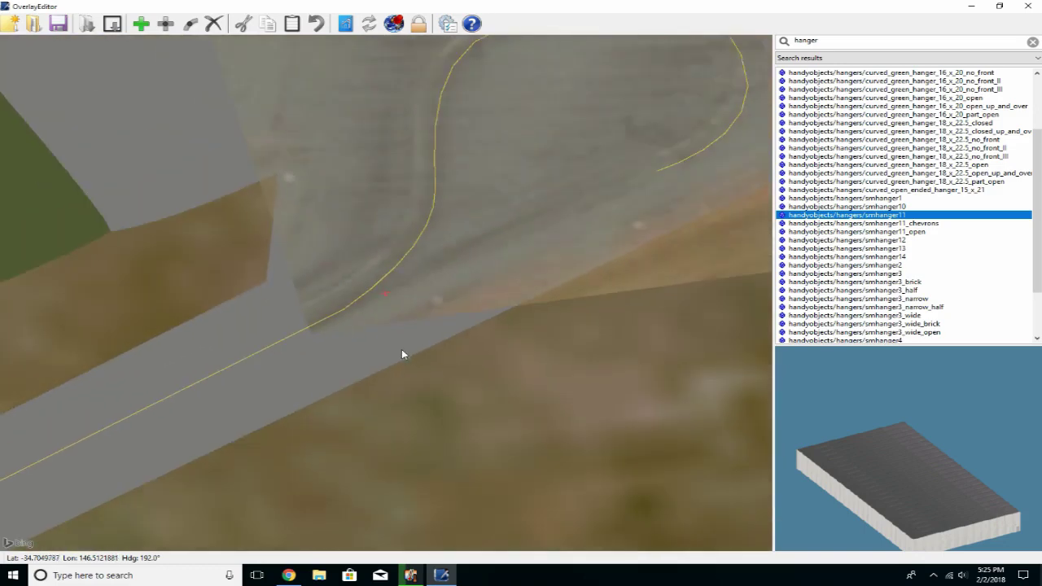
{"action": "scroll", "coordinate": [402, 353], "scroll_direction": "down", "scroll_amount": 3}
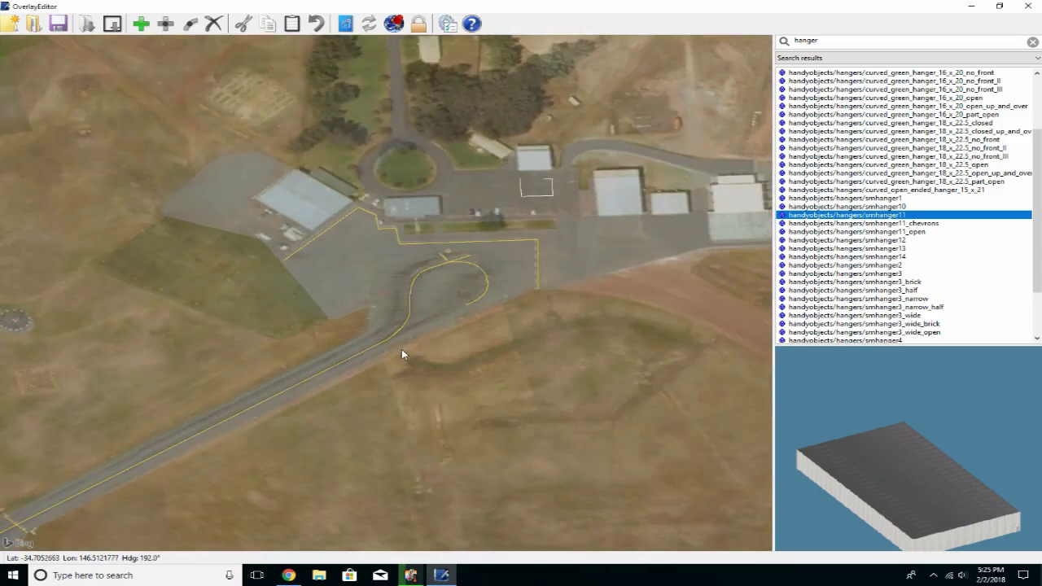
{"action": "left_click", "coordinate": [140, 24]}
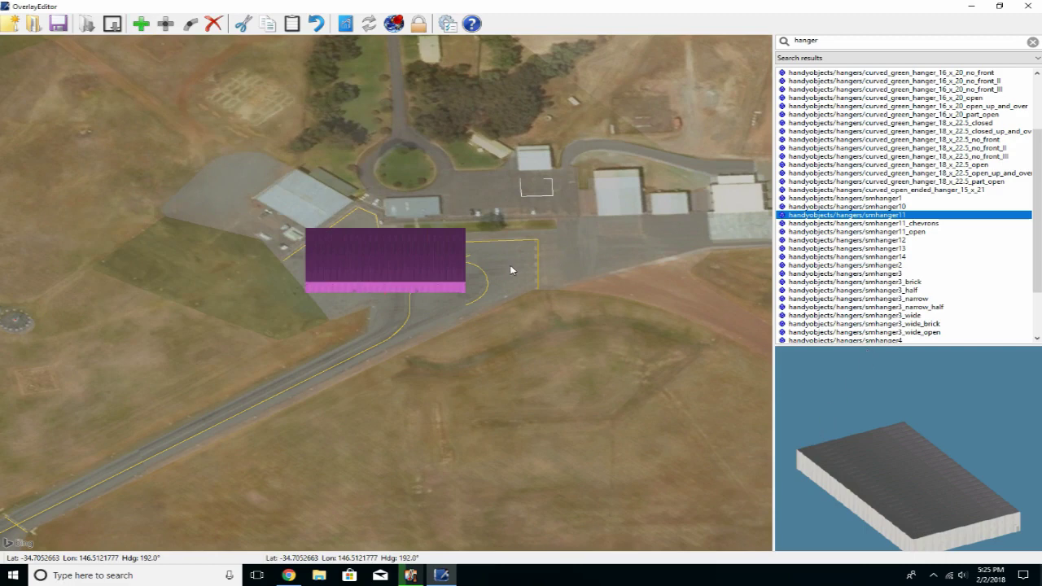
Examine the placed hangar at different tilt angles, ending with a straight overhead view
{"action": "key", "text": "Page_Down"}
{"action": "key", "text": "Page_Down"}
{"action": "key", "text": "Page_Down"}
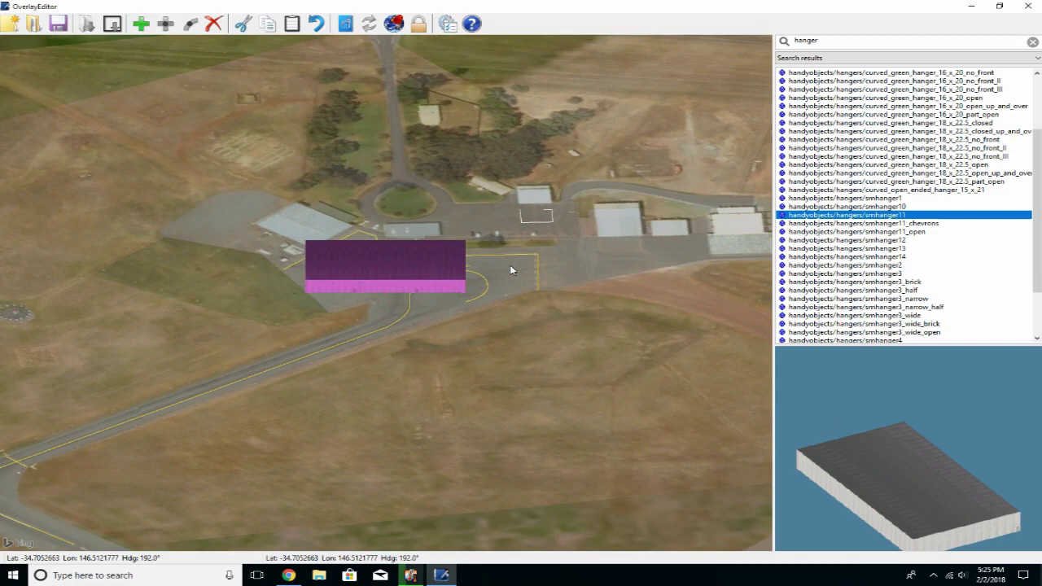
{"action": "key", "text": "Page_Up"}
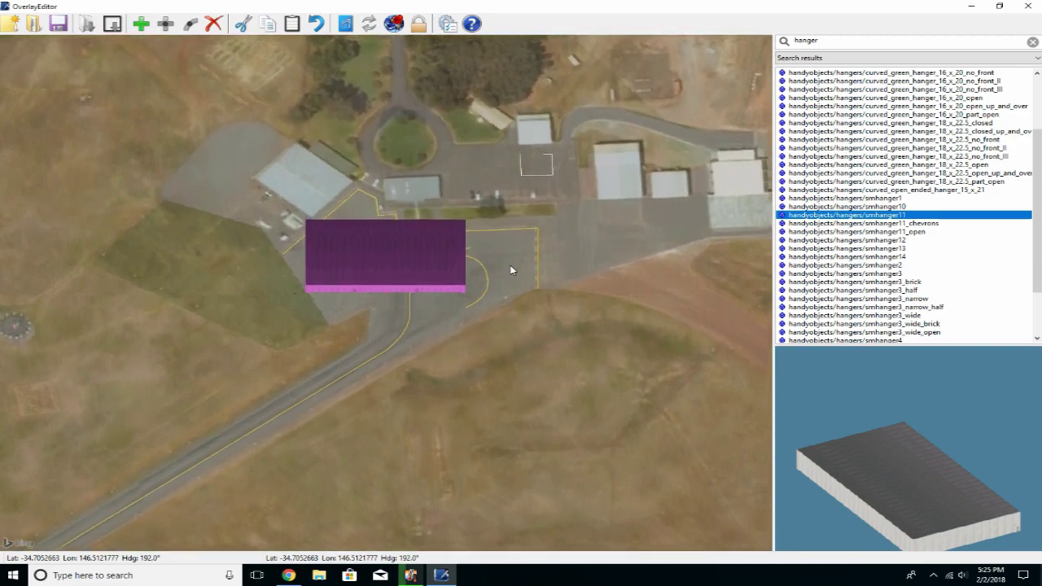
{"action": "key", "text": "Page_Up"}
{"action": "key", "text": "Page_Up"}
{"action": "key", "text": "Page_Up"}
{"action": "key", "text": "Page_Up"}
{"action": "key", "text": "Page_Up"}
{"action": "key", "text": "Page_Up"}
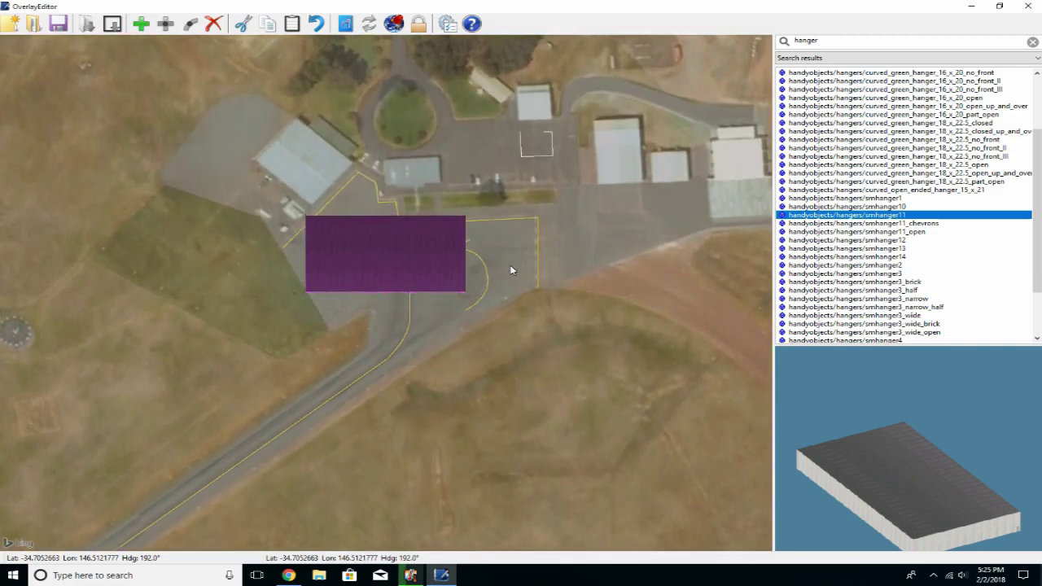
Examine the placed hangar from a heading of 102°, with the view tilted slightly away from overhead
{"action": "key", "text": "End"}
{"action": "key", "text": "End"}
{"action": "key", "text": "End"}
{"action": "key", "text": "End"}
{"action": "key", "text": "End"}
{"action": "key", "text": "End"}
{"action": "key", "text": "End"}
{"action": "key", "text": "End"}
{"action": "key", "text": "End"}
{"action": "key", "text": "End"}
{"action": "key", "text": "End"}
{"action": "key", "text": "End"}
{"action": "key", "text": "End"}
{"action": "key", "text": "End"}
{"action": "key", "text": "End"}
{"action": "key", "text": "End"}
{"action": "key", "text": "End"}
{"action": "key", "text": "End"}
{"action": "key", "text": "End"}
{"action": "key", "text": "End"}
{"action": "key", "text": "Home"}
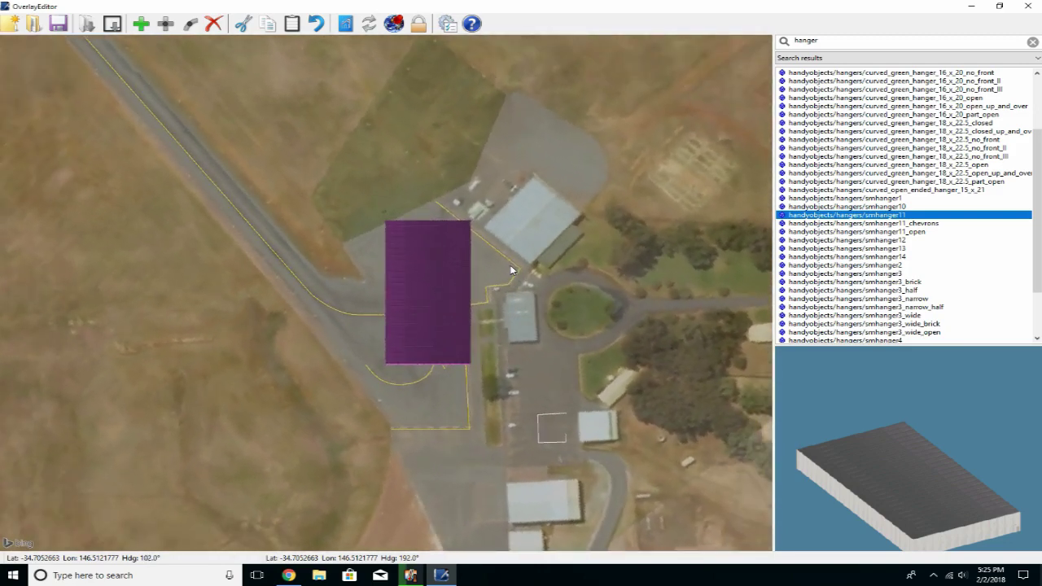
{"action": "key", "text": "Page_Down"}
{"action": "key", "text": "Page_Down"}
{"action": "key", "text": "Page_Down"}
{"action": "key", "text": "Page_Down"}
{"action": "key", "text": "Page_Down"}
{"action": "key", "text": "Page_Down"}
{"action": "key", "text": "Page_Down"}
{"action": "key", "text": "Page_Down"}
{"action": "key", "text": "Page_Down"}
{"action": "key", "text": "Page_Down"}
{"action": "key", "text": "Page_Down"}
{"action": "key", "text": "Page_Down"}
{"action": "key", "text": "Page_Down"}
{"action": "key", "text": "Page_Down"}
{"action": "key", "text": "Page_Down"}
{"action": "key", "text": "Page_Down"}
{"action": "key", "text": "Page_Down"}
{"action": "key", "text": "Page_Down"}
{"action": "key", "text": "Page_Down"}
{"action": "key", "text": "Page_Down"}
{"action": "key", "text": "Page_Down"}
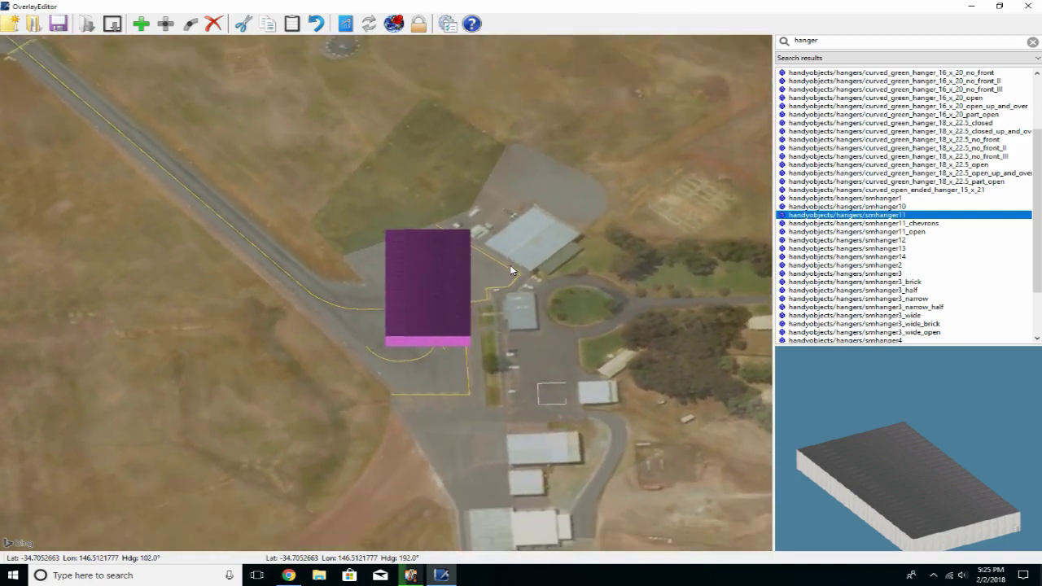
With the view at a heading of 331°, move the hangar off the apron onto the large light-roofed building beside the green field
{"action": "key", "text": "End"}
{"action": "key", "text": "End"}
{"action": "key", "text": "End"}
{"action": "key", "text": "End"}
{"action": "key", "text": "End"}
{"action": "key", "text": "End"}
{"action": "key", "text": "End"}
{"action": "key", "text": "End"}
{"action": "key", "text": "End"}
{"action": "key", "text": "End"}
{"action": "key", "text": "End"}
{"action": "key", "text": "End"}
{"action": "key", "text": "End"}
{"action": "key", "text": "End"}
{"action": "key", "text": "End"}
{"action": "key", "text": "End"}
{"action": "key", "text": "End"}
{"action": "key", "text": "End"}
{"action": "key", "text": "End"}
{"action": "key", "text": "End"}
{"action": "key", "text": "Home"}
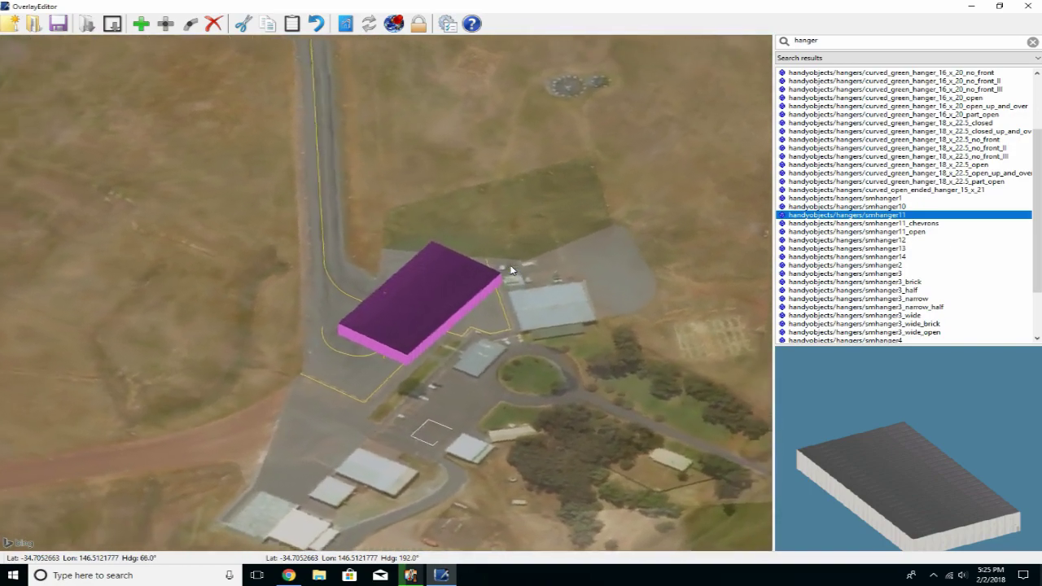
{"action": "key", "text": "End"}
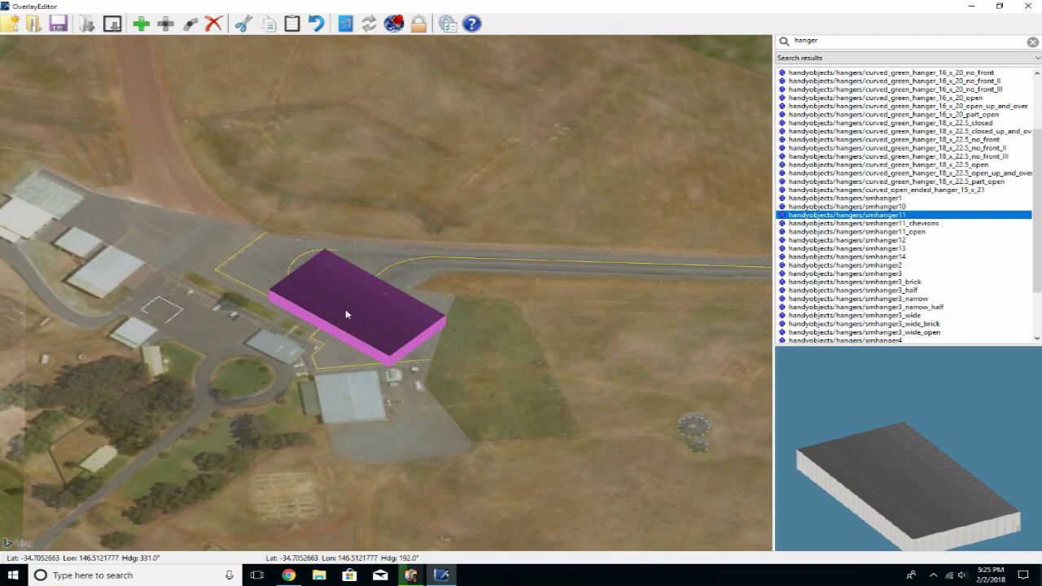
{"action": "left_click_drag", "start_coordinate": [346, 309], "coordinate": [372, 404]}
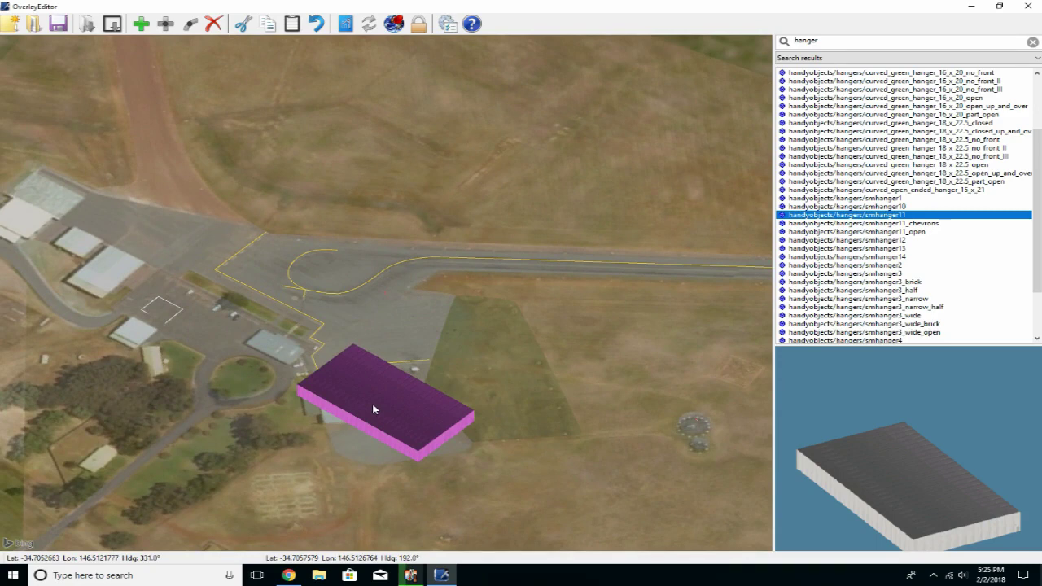
Rotate the smhanger11 hangar counterclockwise to a heading of 69°
{"action": "key", "text": "q"}
{"action": "key", "text": "q"}
{"action": "key", "text": "q"}
{"action": "key", "text": "q"}
{"action": "key", "text": "q"}
{"action": "key", "text": "q"}
{"action": "key", "text": "q"}
{"action": "key", "text": "q"}
{"action": "key", "text": "q"}
{"action": "key", "text": "q"}
{"action": "key", "text": "q"}
{"action": "key", "text": "q"}
{"action": "key", "text": "q"}
{"action": "key", "text": "q"}
{"action": "key", "text": "q"}
{"action": "key", "text": "q"}
{"action": "key", "text": "q"}
{"action": "key", "text": "q"}
{"action": "key", "text": "q"}
{"action": "key", "text": "q"}
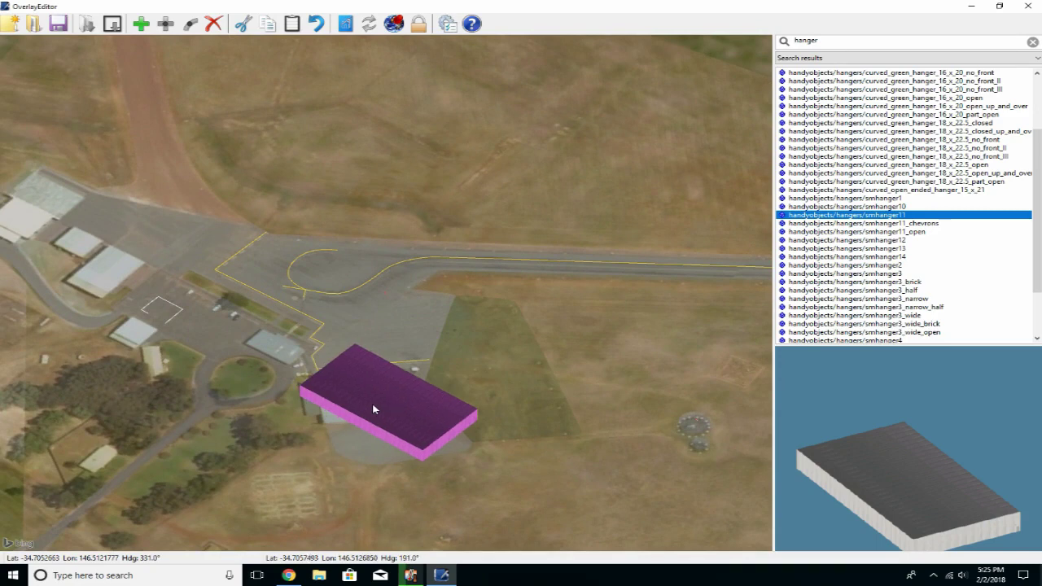
{"action": "key", "text": "Left"}
{"action": "key", "text": "Left"}
{"action": "key", "text": "Left"}
{"action": "key", "text": "Left"}
{"action": "key", "text": "Left"}
{"action": "key", "text": "Left"}
{"action": "key", "text": "Left"}
{"action": "key", "text": "Left"}
{"action": "key", "text": "Left"}
{"action": "key", "text": "Left"}
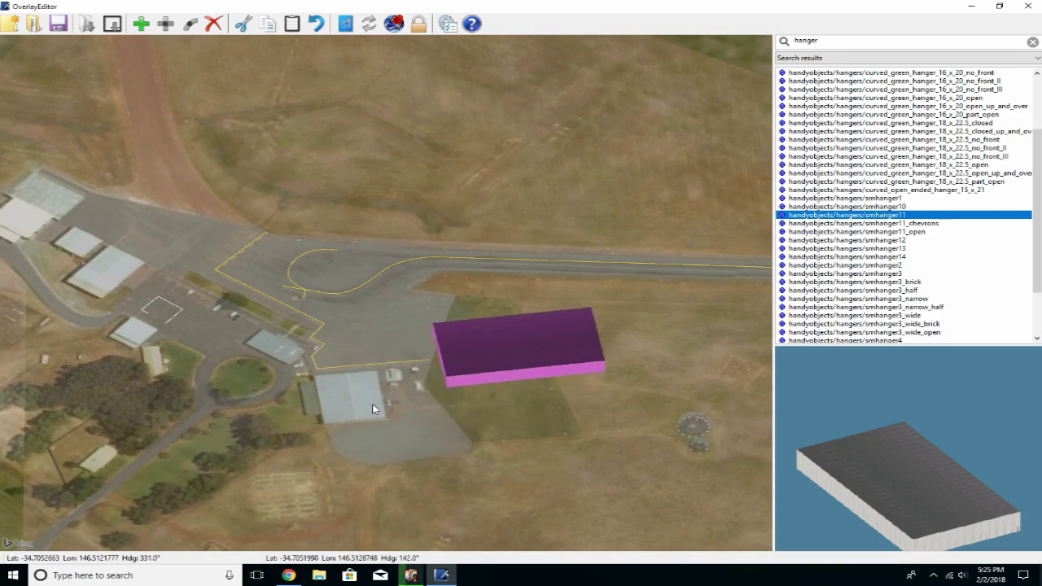
{"action": "key", "text": "Left"}
{"action": "key", "text": "Left"}
{"action": "key", "text": "Left"}
{"action": "key", "text": "Left"}
{"action": "key", "text": "Left"}
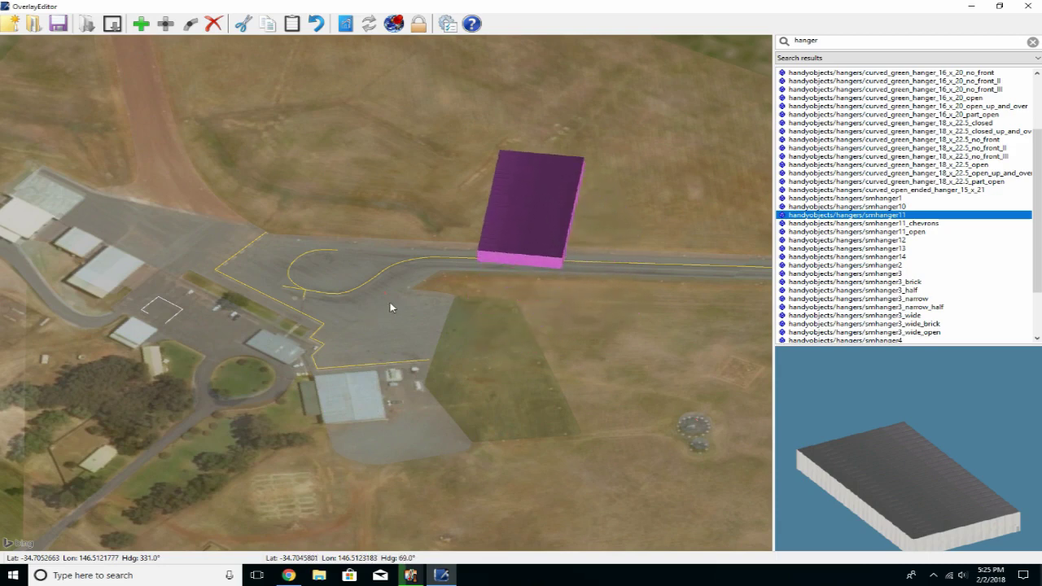
Move the smhanger11 hangar closer to the taxiway loop and rotate it to a heading of 15°
{"action": "left_click_drag", "start_coordinate": [495, 252], "coordinate": [407, 284]}
{"action": "key", "text": "Left"}
{"action": "key", "text": "Left"}
{"action": "key", "text": "Left"}
{"action": "key", "text": "Left"}
{"action": "key", "text": "Left"}
{"action": "key", "text": "Left"}
{"action": "key", "text": "Left"}
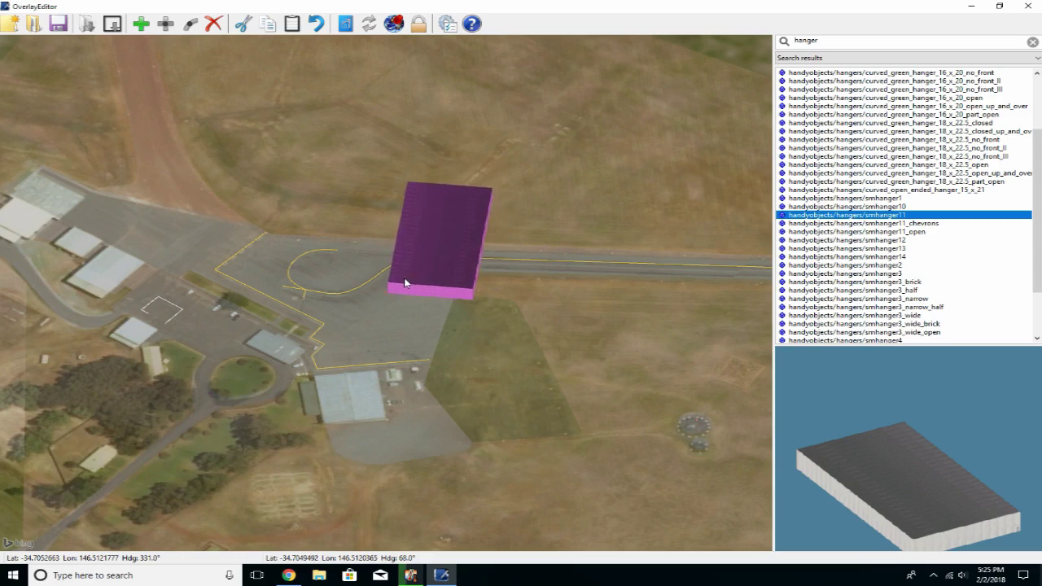
{"action": "key", "text": "Left"}
{"action": "key", "text": "Left"}
{"action": "key", "text": "Left"}
{"action": "key", "text": "Left"}
{"action": "key", "text": "Left"}
{"action": "key", "text": "Left"}
{"action": "key", "text": "Left"}
{"action": "key", "text": "Left"}
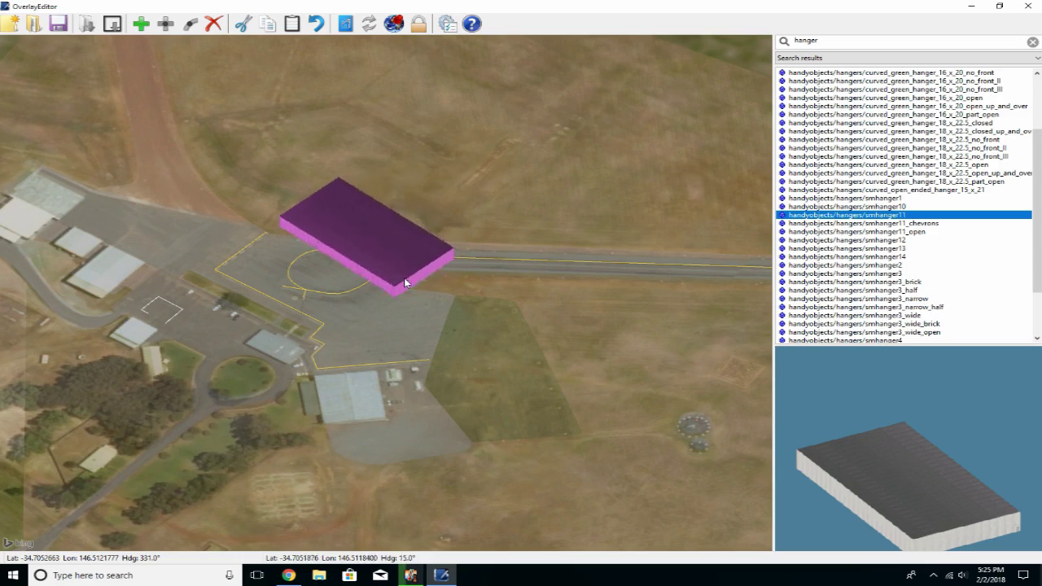
Delete the smhanger11 hangar, try smhanger11_open on the apron in its place, and delete that one as well
{"action": "key", "text": "Delete"}
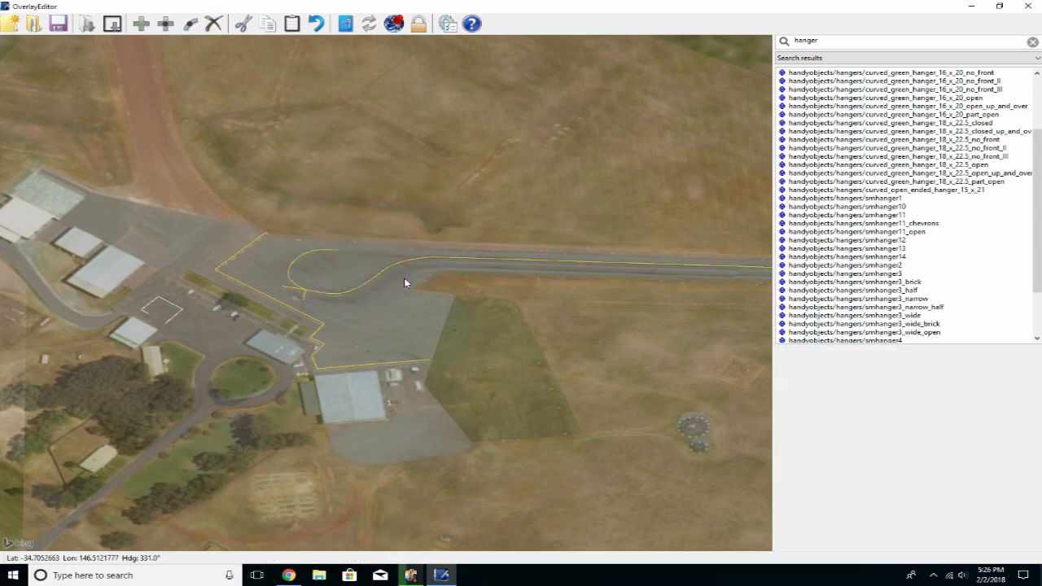
{"action": "left_click", "coordinate": [841, 231]}
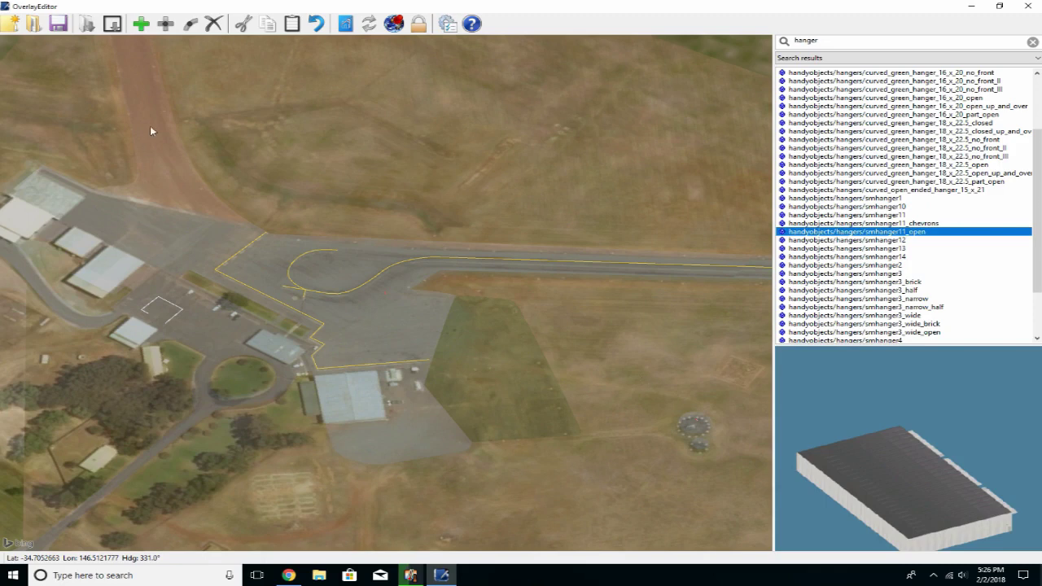
{"action": "left_click", "coordinate": [142, 24]}
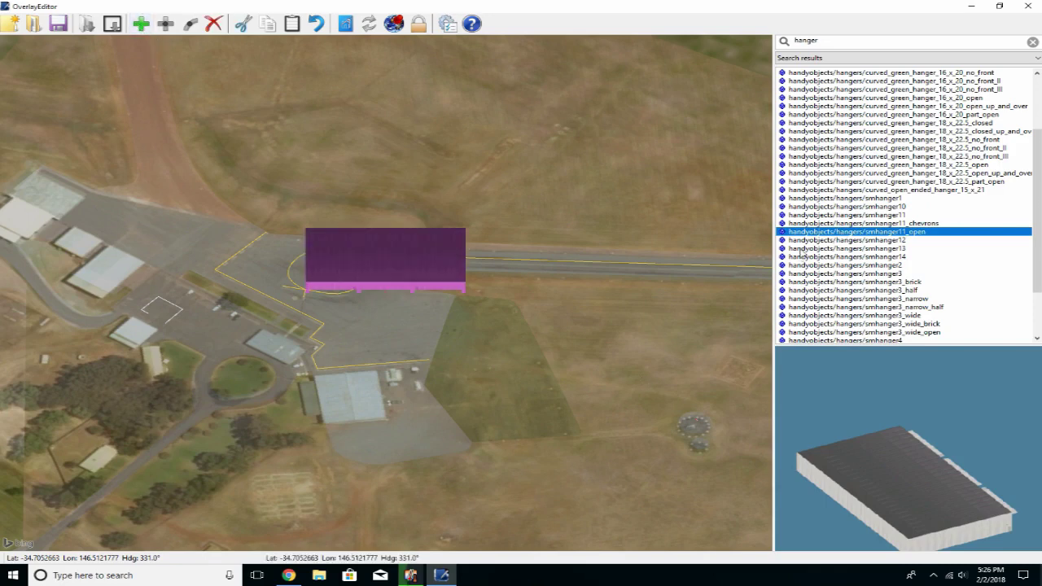
{"action": "key", "text": "Delete"}
Place the smhanger2 hangar on the apron beside the taxiway loop and rotate it counterclockwise to a heading of 55°
{"action": "left_click", "coordinate": [867, 266]}
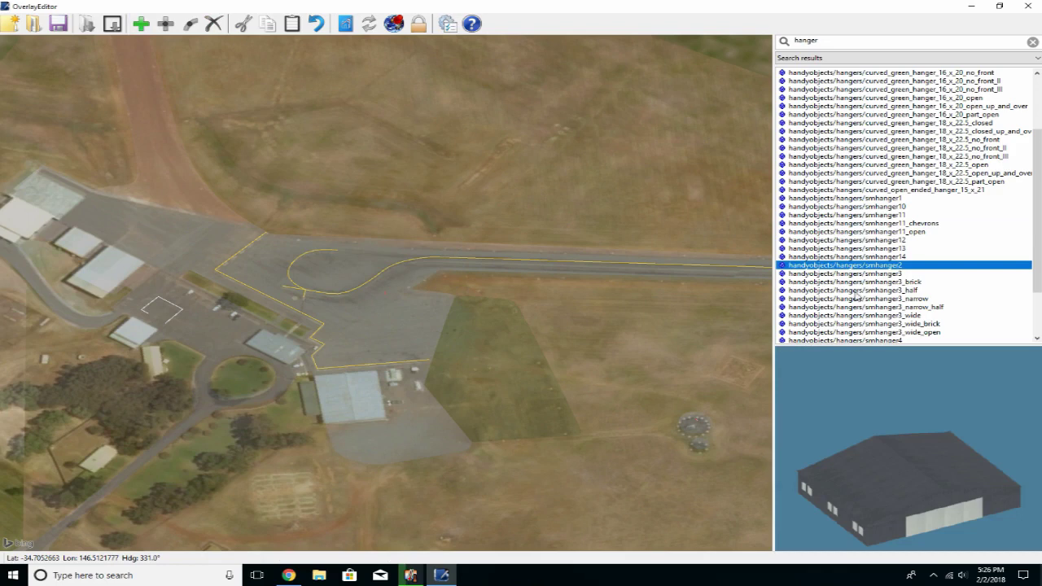
{"action": "left_click", "coordinate": [140, 25]}
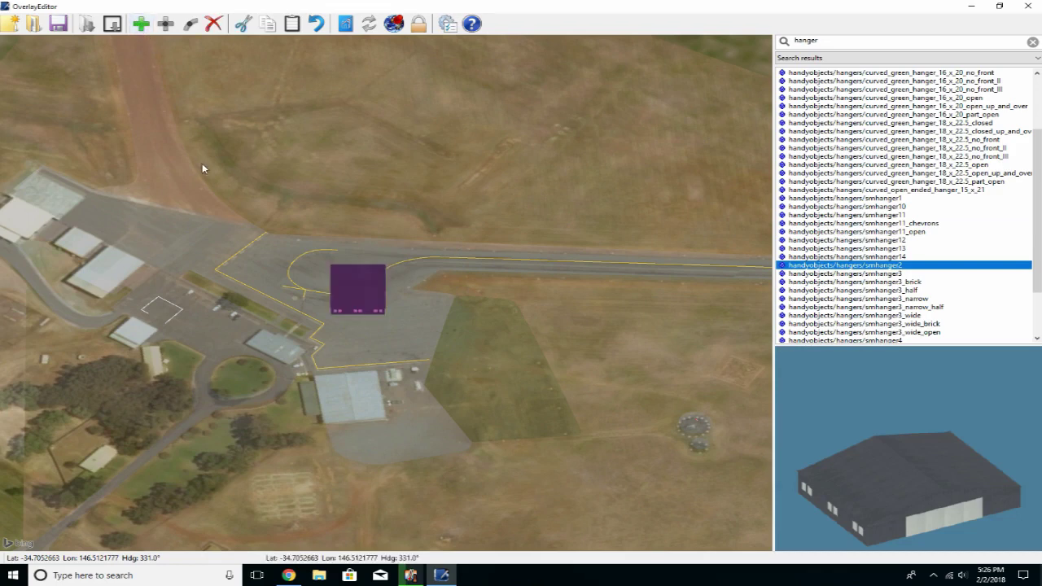
{"action": "key", "text": "q"}
{"action": "key", "text": "q"}
{"action": "key", "text": "q"}
{"action": "key", "text": "q"}
{"action": "key", "text": "q"}
{"action": "key", "text": "q"}
{"action": "key", "text": "q"}
{"action": "key", "text": "q"}
{"action": "key", "text": "q"}
{"action": "key", "text": "q"}
{"action": "key", "text": "q"}
{"action": "key", "text": "q"}
{"action": "key", "text": "q"}
{"action": "key", "text": "q"}
{"action": "key", "text": "q"}
{"action": "key", "text": "q"}
{"action": "key", "text": "q"}
{"action": "key", "text": "q"}
{"action": "key", "text": "q"}
{"action": "key", "text": "q"}
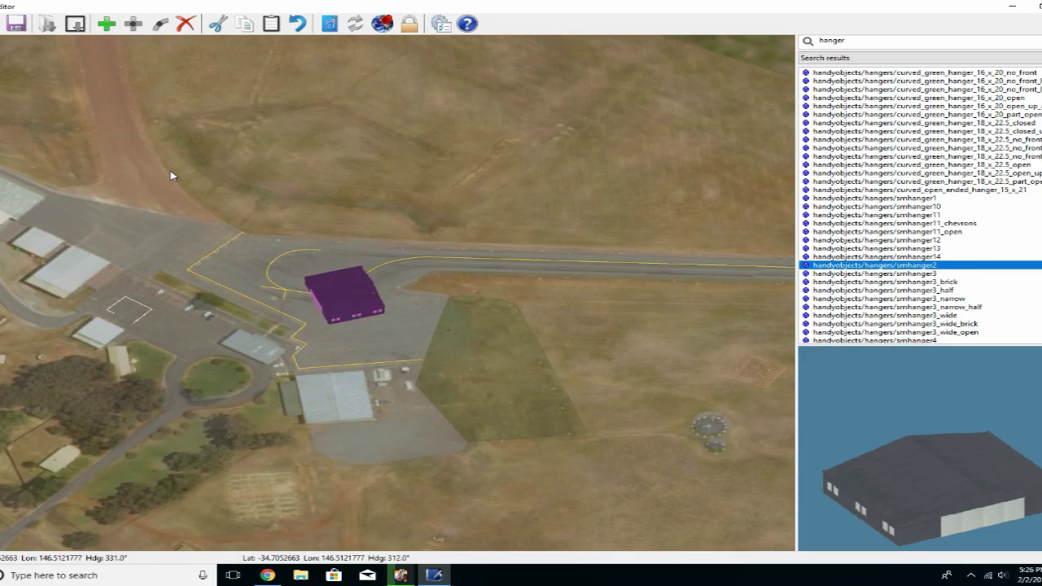
{"action": "key", "text": "q"}
{"action": "key", "text": "q"}
{"action": "key", "text": "q"}
{"action": "key", "text": "q"}
{"action": "key", "text": "q"}
{"action": "key", "text": "q"}
{"action": "key", "text": "q"}
{"action": "key", "text": "q"}
{"action": "key", "text": "q"}
{"action": "key", "text": "q"}
{"action": "key", "text": "q"}
{"action": "key", "text": "q"}
{"action": "key", "text": "q"}
{"action": "key", "text": "q"}
{"action": "key", "text": "q"}
{"action": "key", "text": "q"}
{"action": "key", "text": "q"}
{"action": "key", "text": "q"}
{"action": "key", "text": "q"}
{"action": "key", "text": "q"}
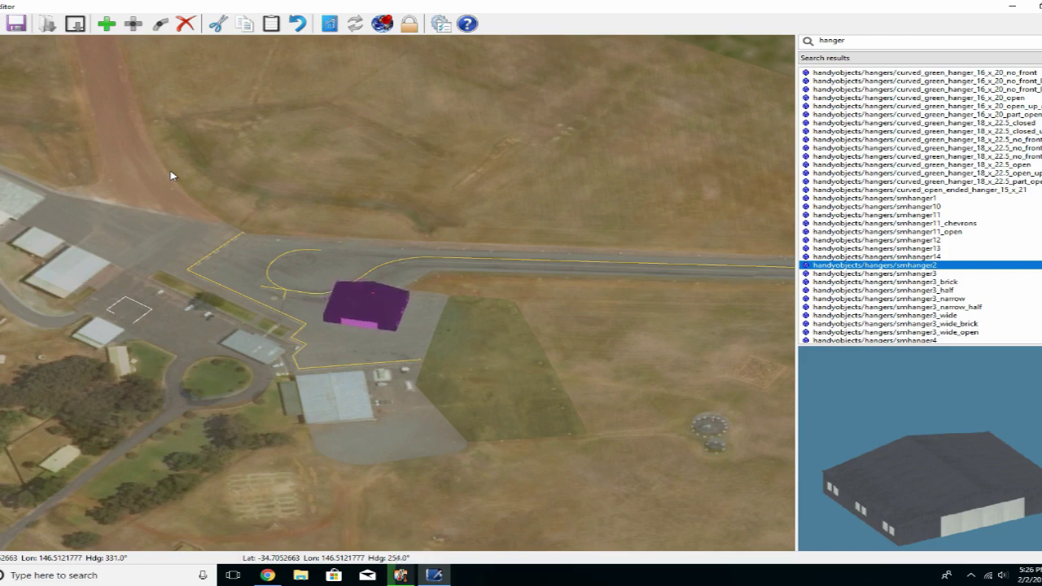
{"action": "scroll", "coordinate": [171, 175], "scroll_direction": "up", "scroll_amount": 2, "text": "shift"}
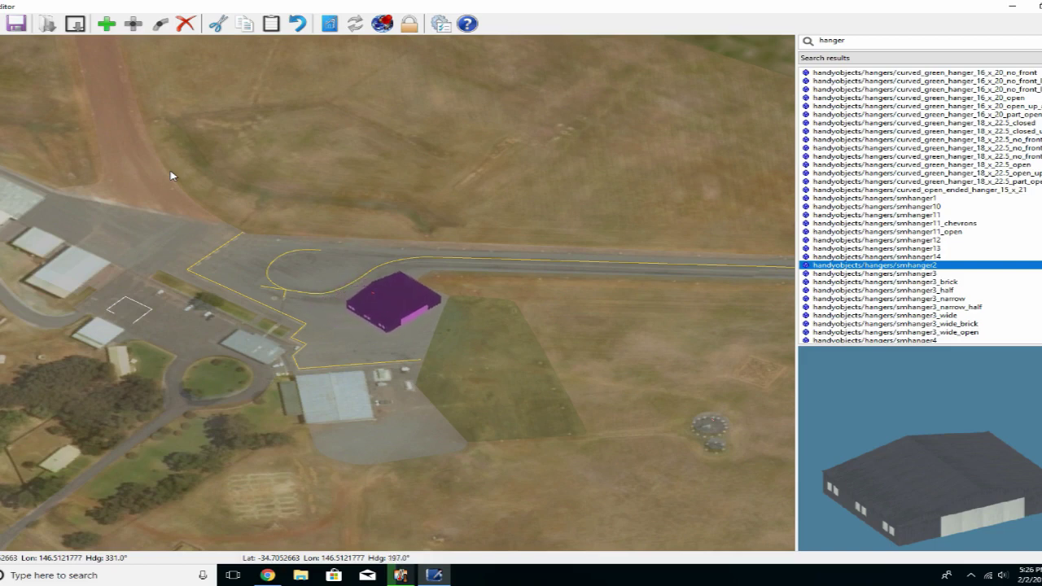
{"action": "key", "text": "q"}
{"action": "key", "text": "q"}
{"action": "key", "text": "q"}
{"action": "key", "text": "q"}
{"action": "key", "text": "q"}
{"action": "key", "text": "q"}
{"action": "key", "text": "q"}
{"action": "key", "text": "q"}
{"action": "key", "text": "q"}
{"action": "key", "text": "q"}
{"action": "key", "text": "q"}
{"action": "key", "text": "q"}
{"action": "key", "text": "q"}
{"action": "key", "text": "q"}
{"action": "key", "text": "q"}
{"action": "key", "text": "q"}
{"action": "key", "text": "q"}
{"action": "key", "text": "q"}
{"action": "key", "text": "q"}
{"action": "key", "text": "q"}
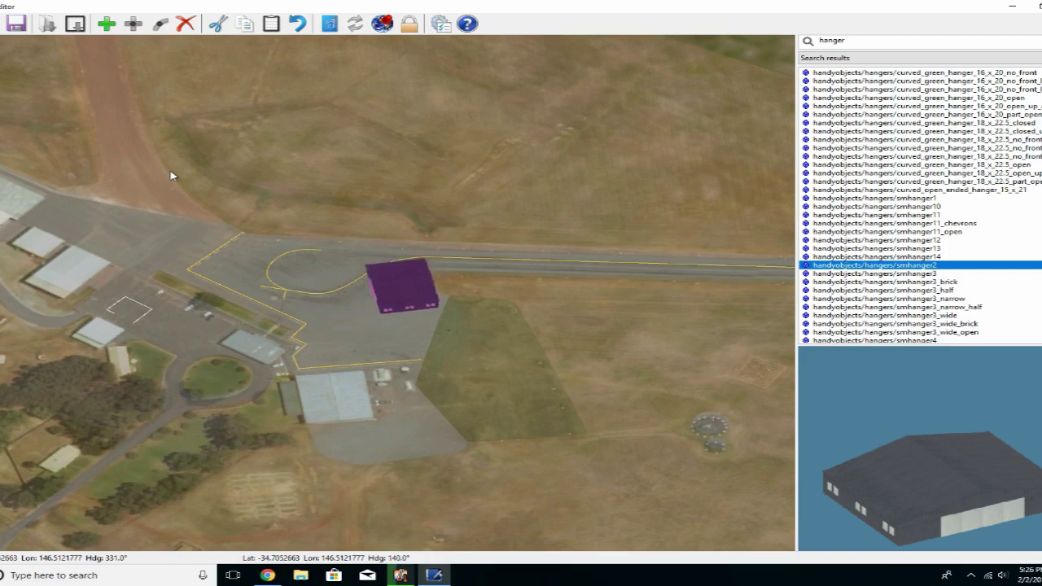
{"action": "key", "text": "Left"}
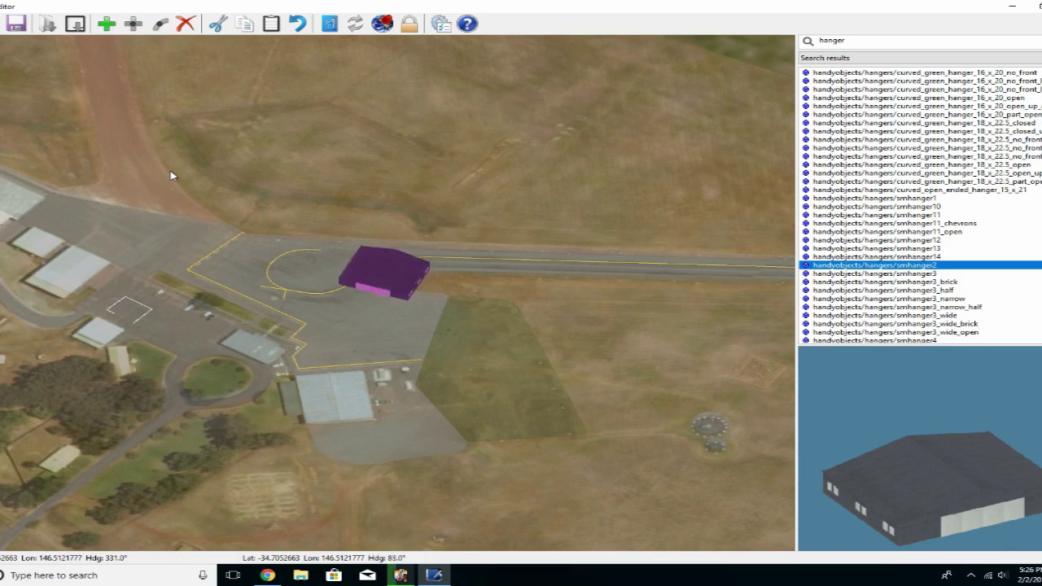
{"action": "key", "text": "Left"}
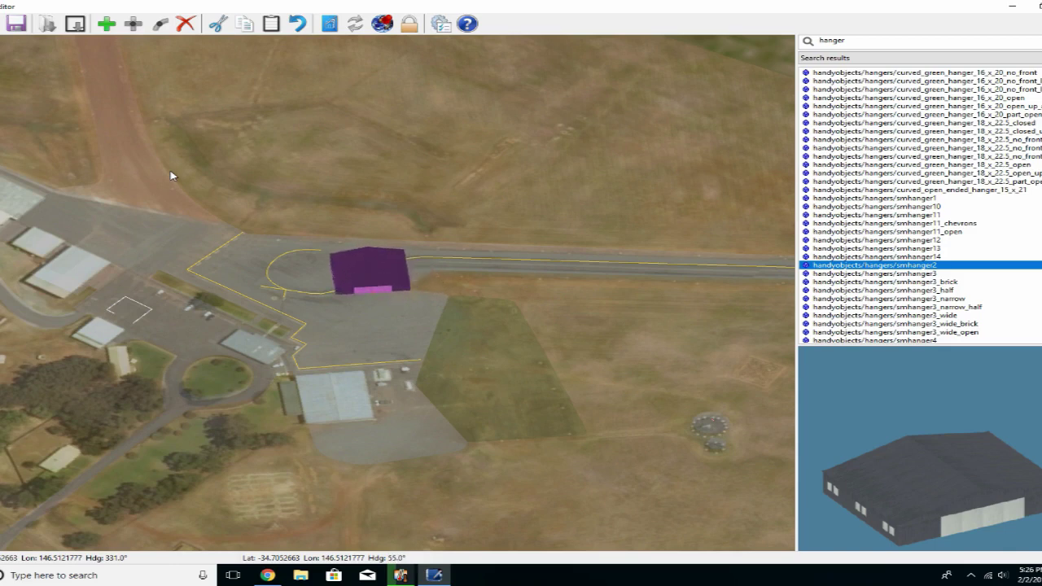
Move the smhanger2 hangar onto the large light-roofed building beside the green field and fine-tune its heading to 53°
{"action": "left_click_drag", "start_coordinate": [382, 280], "coordinate": [348, 397]}
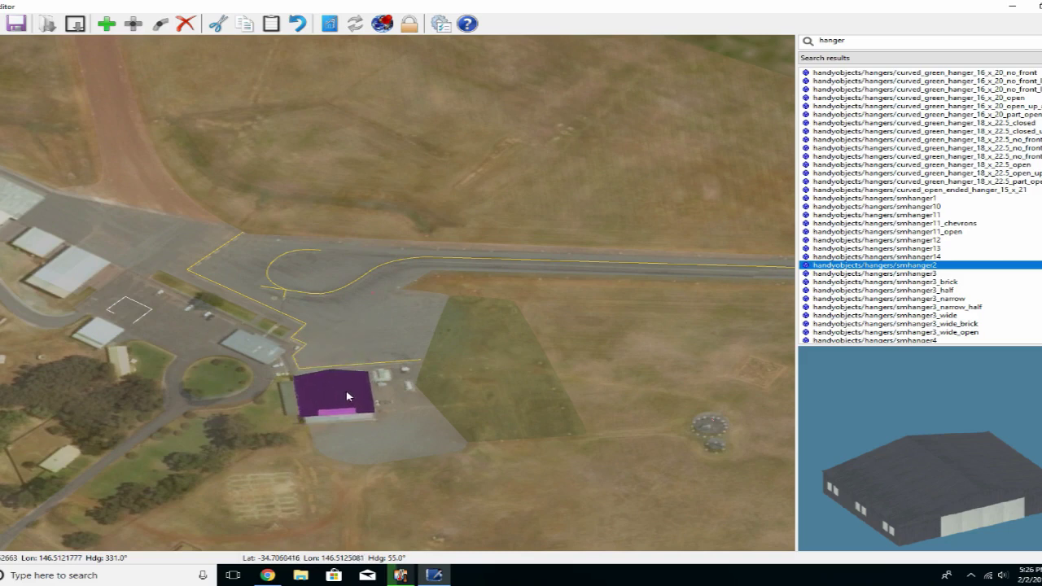
{"action": "key", "text": "Left"}
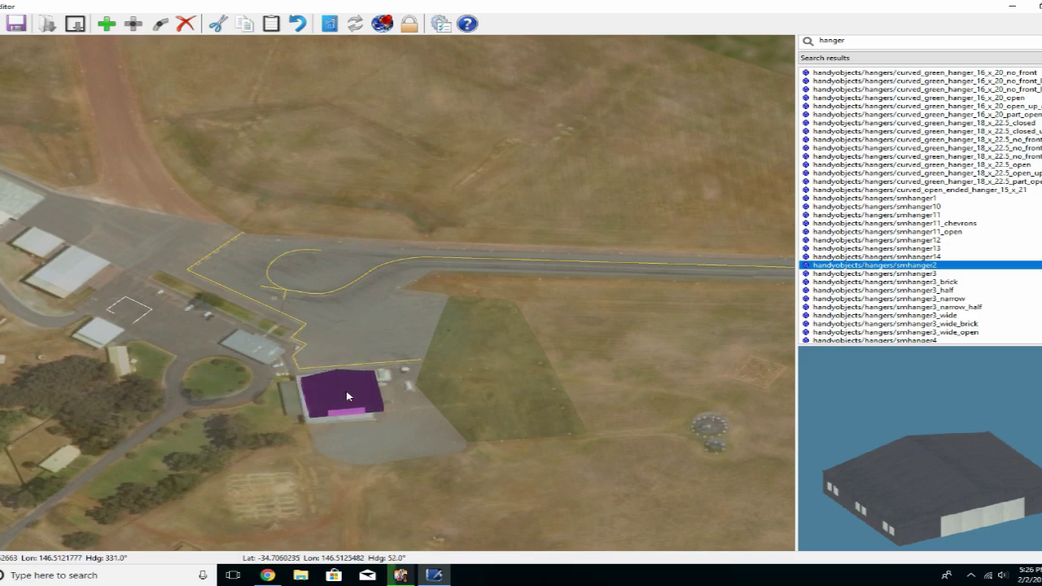
{"action": "key", "text": "Right"}
{"action": "left_click_drag", "start_coordinate": [342, 400], "coordinate": [338, 399]}
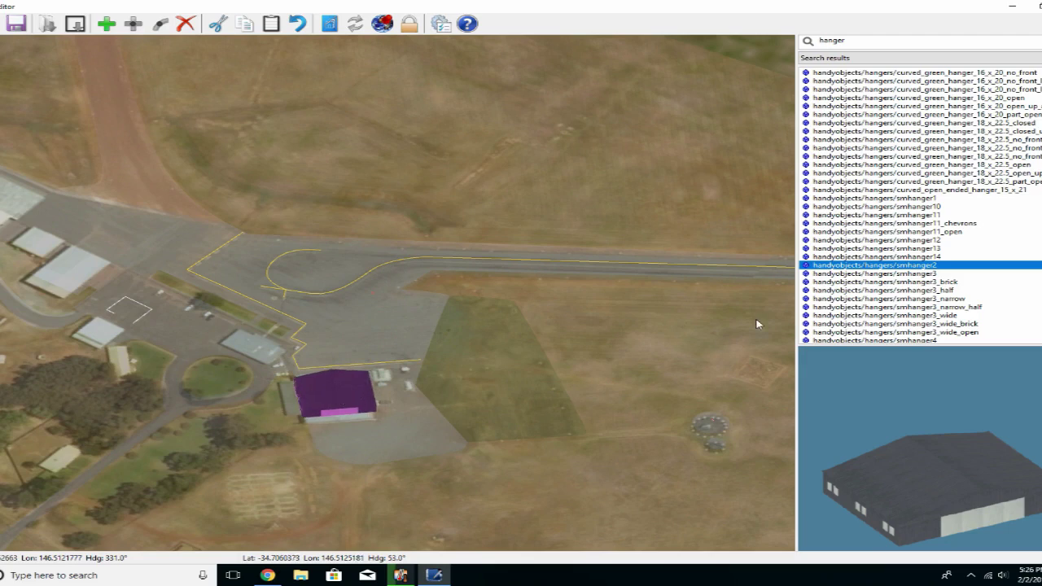
Examine the previews of the other smhanger models, from smhanger3 and its variants to smhanger7, smhanger8 and smhanger9
{"action": "left_click", "coordinate": [831, 274]}
{"action": "left_click", "coordinate": [832, 282]}
{"action": "left_click", "coordinate": [838, 289]}
{"action": "left_click", "coordinate": [844, 299]}
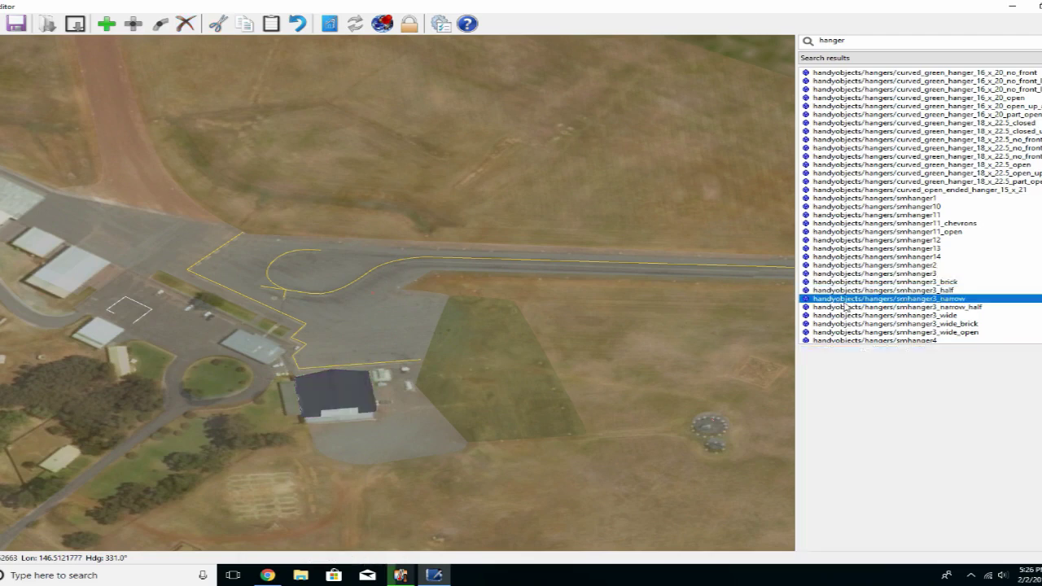
{"action": "left_click", "coordinate": [849, 316]}
{"action": "left_click", "coordinate": [855, 324]}
{"action": "left_click", "coordinate": [867, 332]}
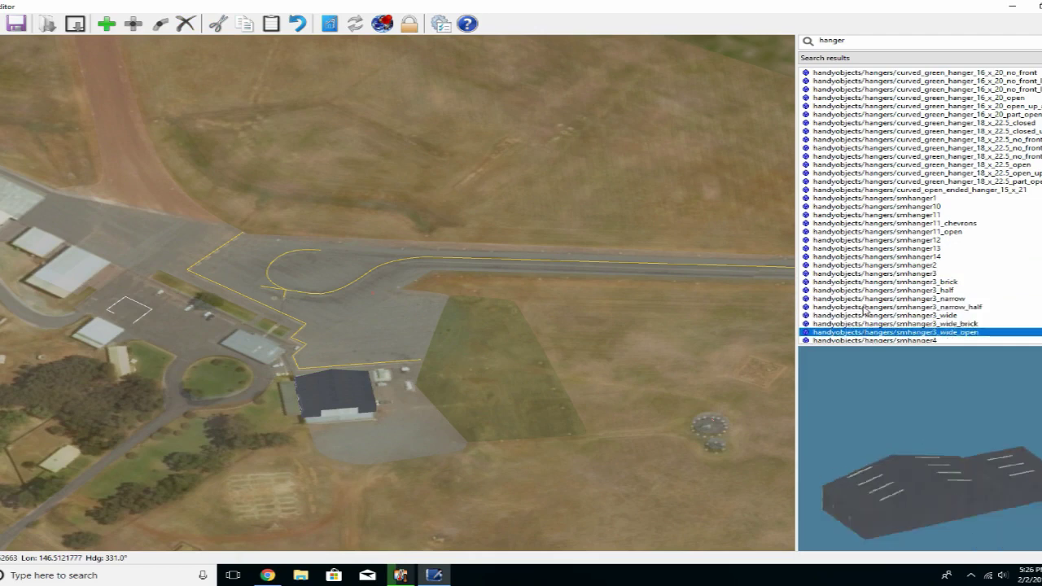
{"action": "left_click", "coordinate": [867, 308]}
{"action": "scroll", "coordinate": [868, 310], "scroll_direction": "down", "scroll_amount": 3}
{"action": "left_click", "coordinate": [880, 334]}
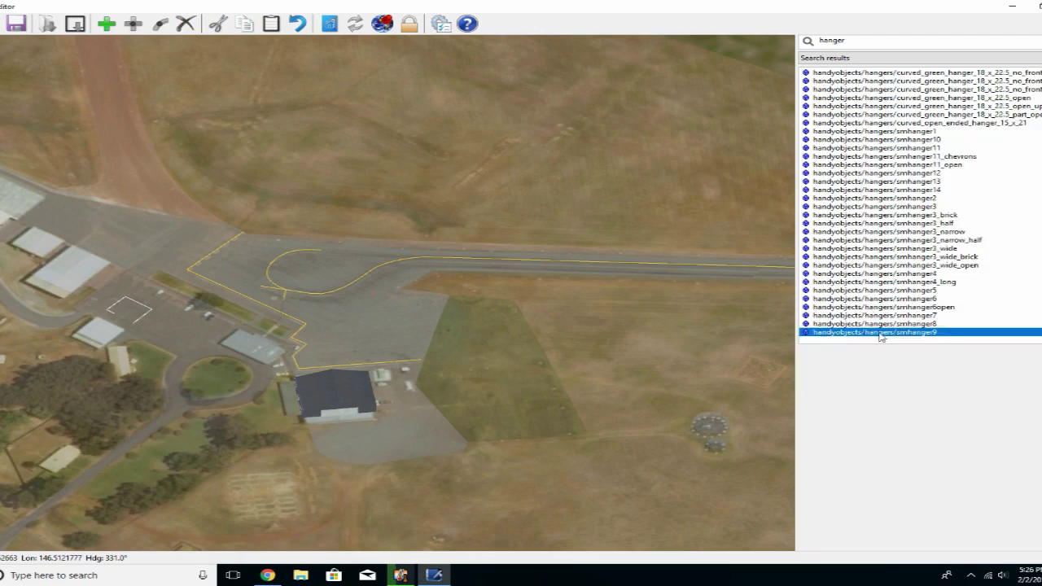
{"action": "left_click", "coordinate": [881, 325]}
{"action": "left_click", "coordinate": [879, 316]}
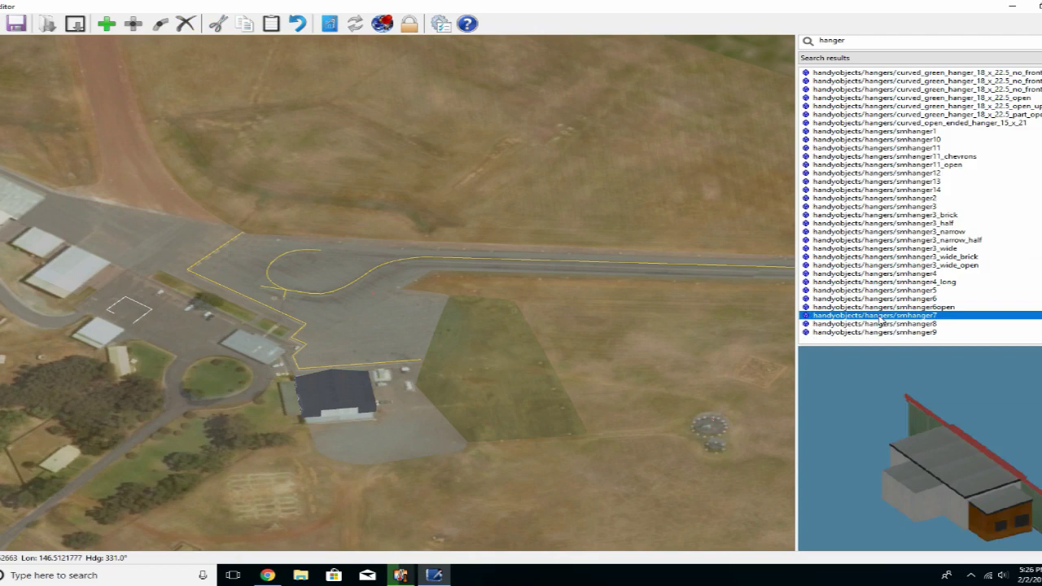
Place the smhanger6open hangar on the apron beside the taxiway loop and rotate it clockwise to a heading of 270°
{"action": "left_click", "coordinate": [874, 308]}
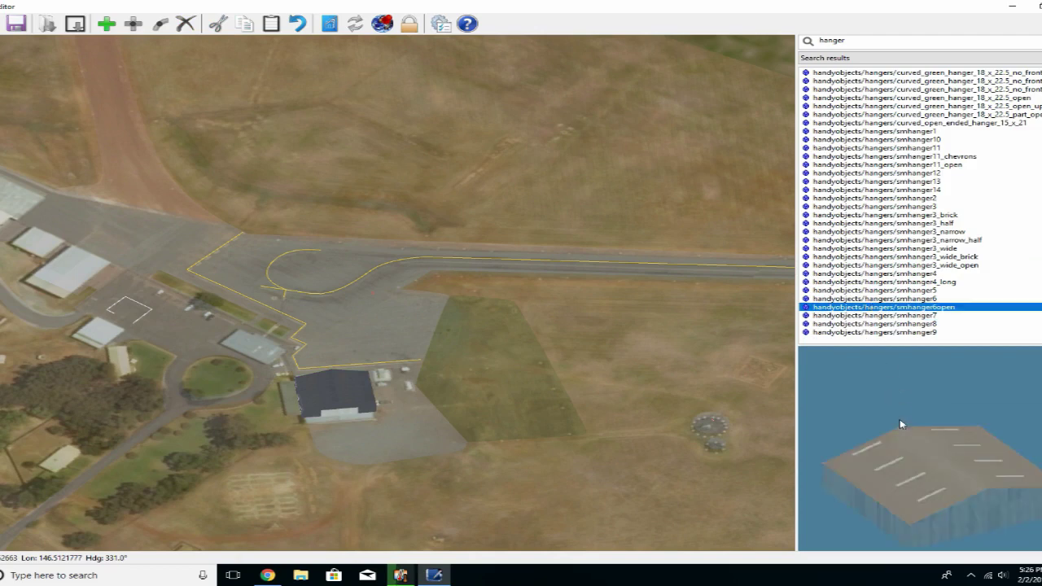
{"action": "left_click", "coordinate": [105, 23]}
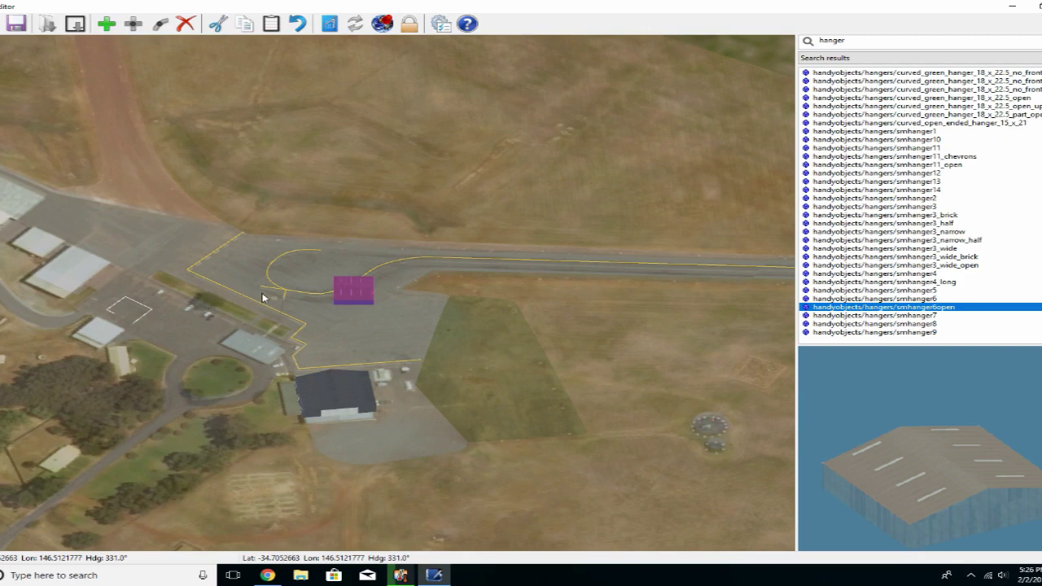
{"action": "key", "text": "e"}
{"action": "key", "text": "e"}
{"action": "key", "text": "e"}
{"action": "key", "text": "e"}
{"action": "key", "text": "e"}
{"action": "key", "text": "e"}
{"action": "key", "text": "e"}
{"action": "key", "text": "e"}
{"action": "key", "text": "e"}
{"action": "key", "text": "e"}
{"action": "key", "text": "e"}
{"action": "key", "text": "e"}
{"action": "key", "text": "e"}
{"action": "key", "text": "e"}
{"action": "key", "text": "e"}
{"action": "key", "text": "e"}
{"action": "key", "text": "e"}
{"action": "key", "text": "e"}
{"action": "key", "text": "e"}
{"action": "key", "text": "e"}
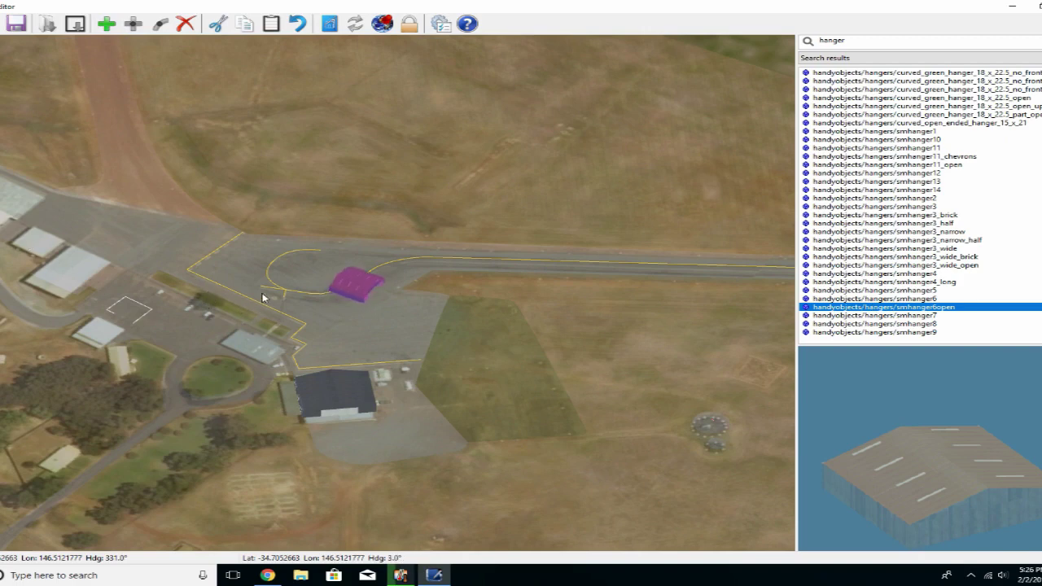
{"action": "key", "text": "ctrl+Right"}
{"action": "key", "text": "ctrl+Right"}
{"action": "key", "text": "ctrl+Right"}
{"action": "key", "text": "ctrl+Right"}
{"action": "key", "text": "ctrl+Right"}
{"action": "key", "text": "ctrl+Right"}
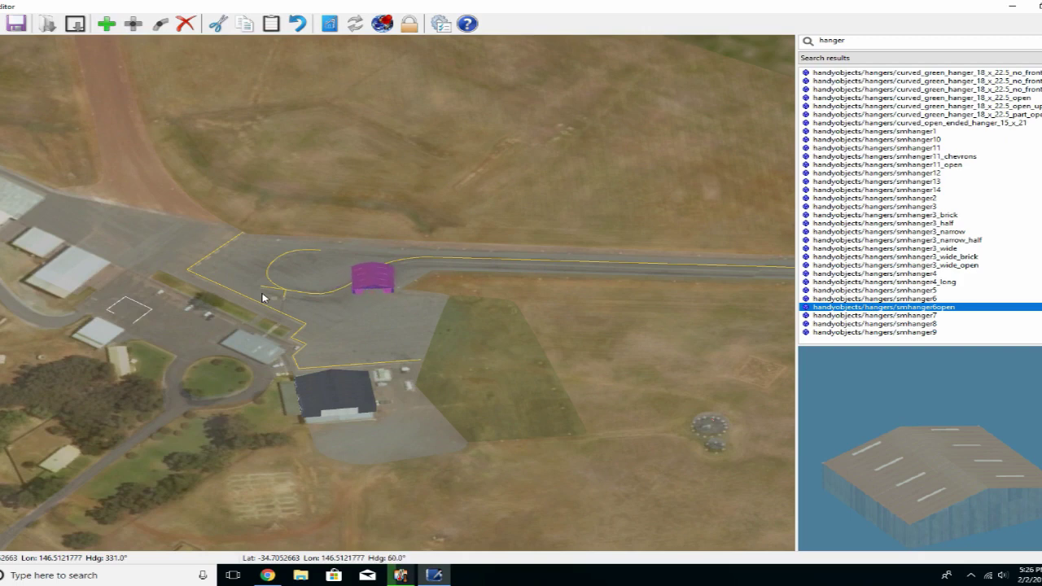
{"action": "key", "text": "ctrl+Right"}
{"action": "key", "text": "ctrl+Right"}
{"action": "key", "text": "ctrl+Right"}
{"action": "key", "text": "ctrl+Right"}
{"action": "key", "text": "ctrl+Right"}
{"action": "key", "text": "ctrl+Right"}
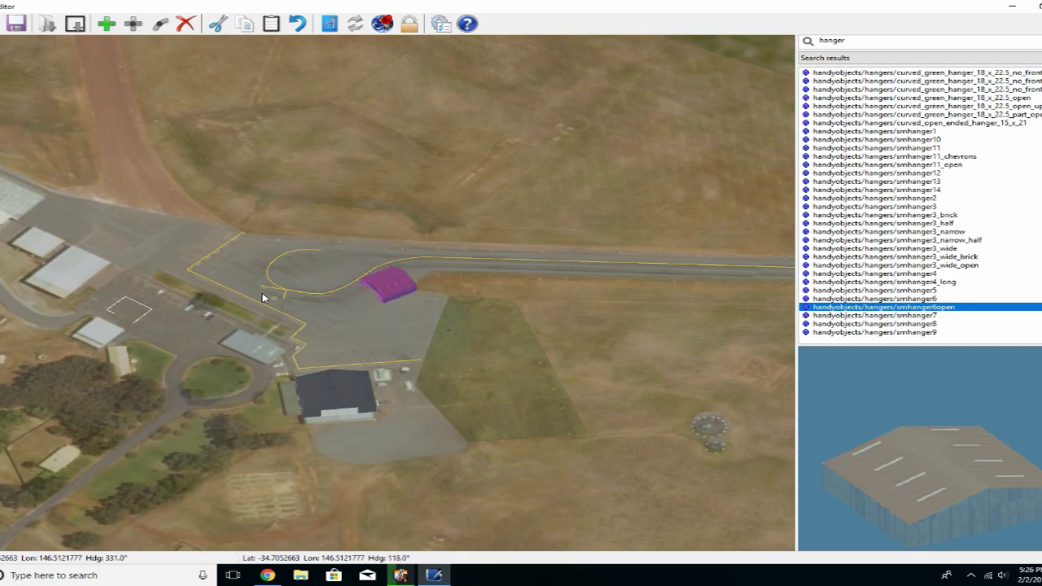
{"action": "key", "text": "ctrl+Right"}
{"action": "key", "text": "ctrl+Right"}
{"action": "key", "text": "ctrl+Right"}
{"action": "key", "text": "ctrl+Right"}
{"action": "key", "text": "ctrl+Right"}
{"action": "key", "text": "ctrl+Right"}
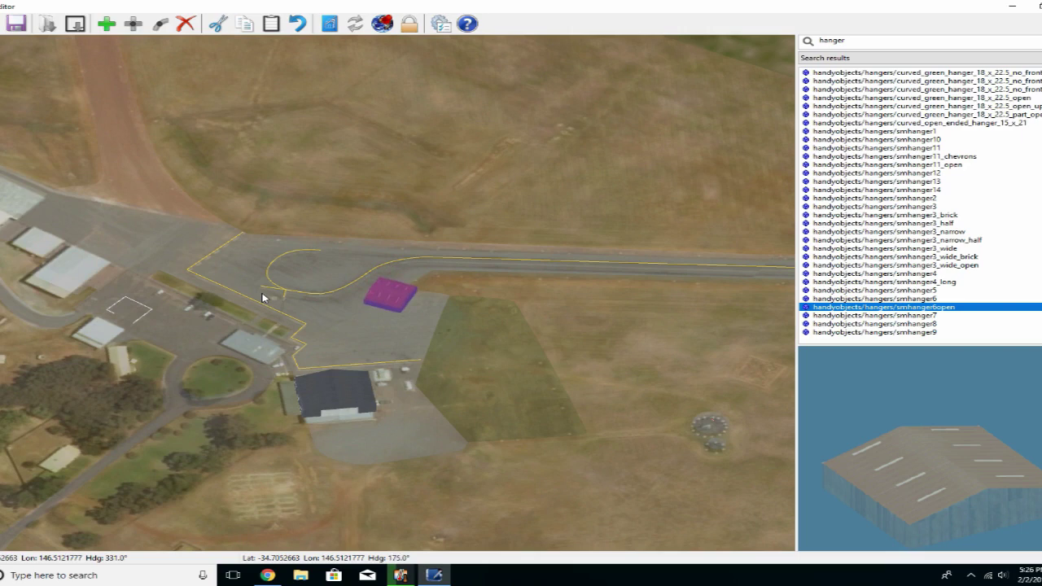
{"action": "key", "text": "ctrl+Right"}
{"action": "key", "text": "ctrl+Right"}
{"action": "key", "text": "ctrl+Right"}
{"action": "key", "text": "ctrl+Right"}
{"action": "key", "text": "ctrl+Right"}
{"action": "key", "text": "ctrl+Right"}
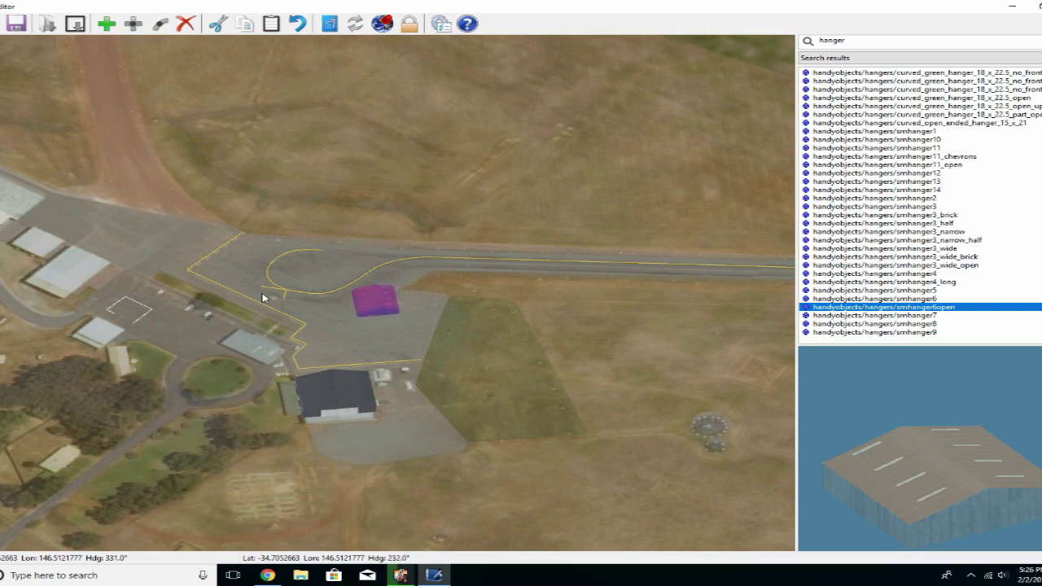
{"action": "key", "text": "ctrl+Right"}
{"action": "key", "text": "ctrl+Right"}
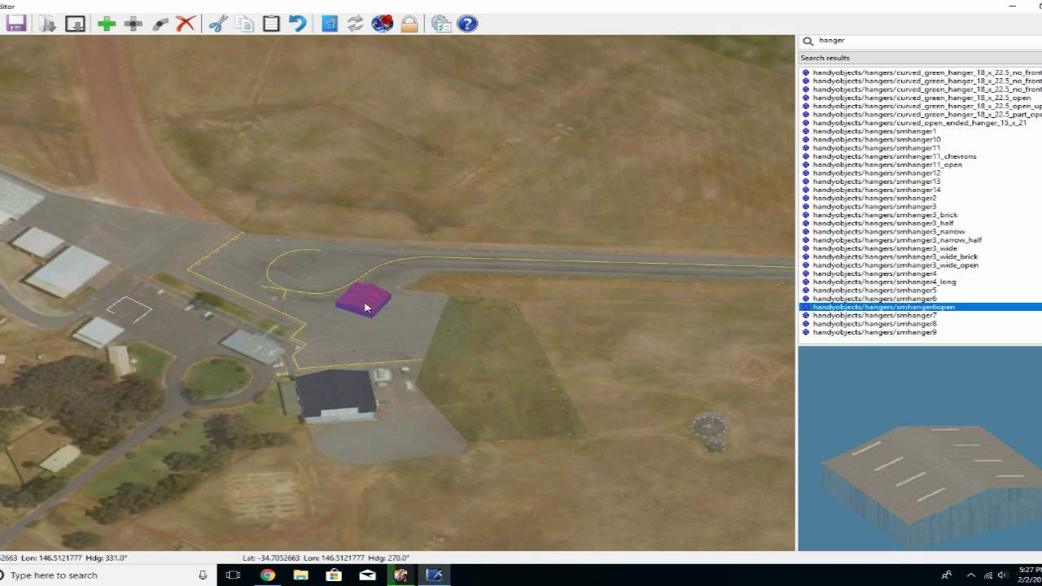
Move the smhanger6open hangar toward the small light-roofed building between the two larger ones and turn it to a heading of 278°
{"action": "left_click_drag", "start_coordinate": [365, 307], "coordinate": [35, 249]}
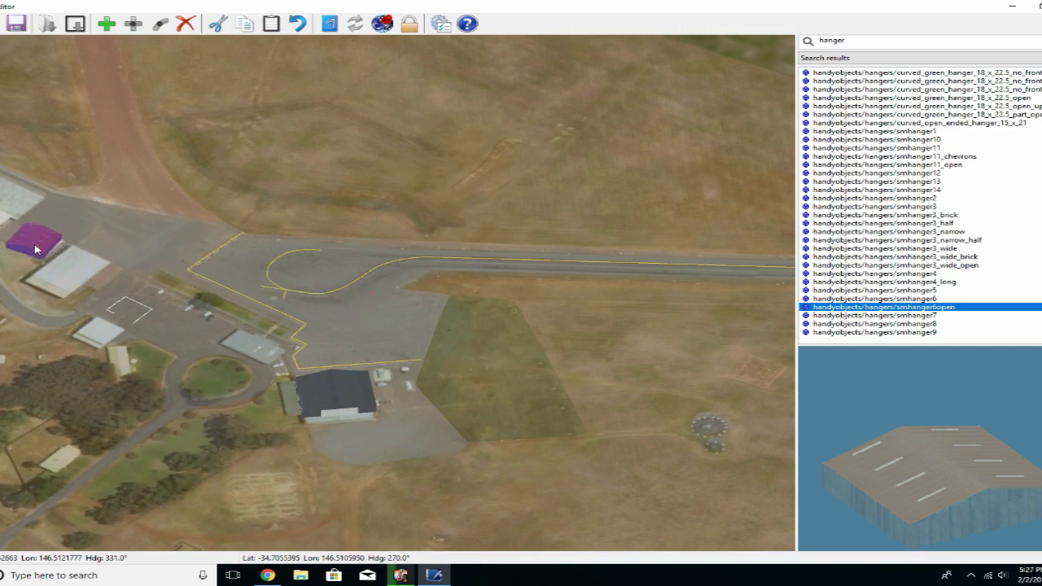
{"action": "key", "text": "w"}
{"action": "key", "text": "w"}
{"action": "key", "text": "w"}
{"action": "key", "text": "w"}
{"action": "key", "text": "w"}
{"action": "key", "text": "w"}
{"action": "key", "text": "w"}
{"action": "key", "text": "w"}
{"action": "key", "text": "w"}
{"action": "key", "text": "w"}
{"action": "key", "text": "d"}
{"action": "key", "text": "d"}
{"action": "key", "text": "d"}
{"action": "key", "text": "d"}
{"action": "key", "text": "d"}
{"action": "key", "text": "e"}
{"action": "key", "text": "e"}
{"action": "key", "text": "e"}
{"action": "key", "text": "e"}
{"action": "key", "text": "e"}
{"action": "key", "text": "e"}
{"action": "key", "text": "e"}
{"action": "key", "text": "e"}
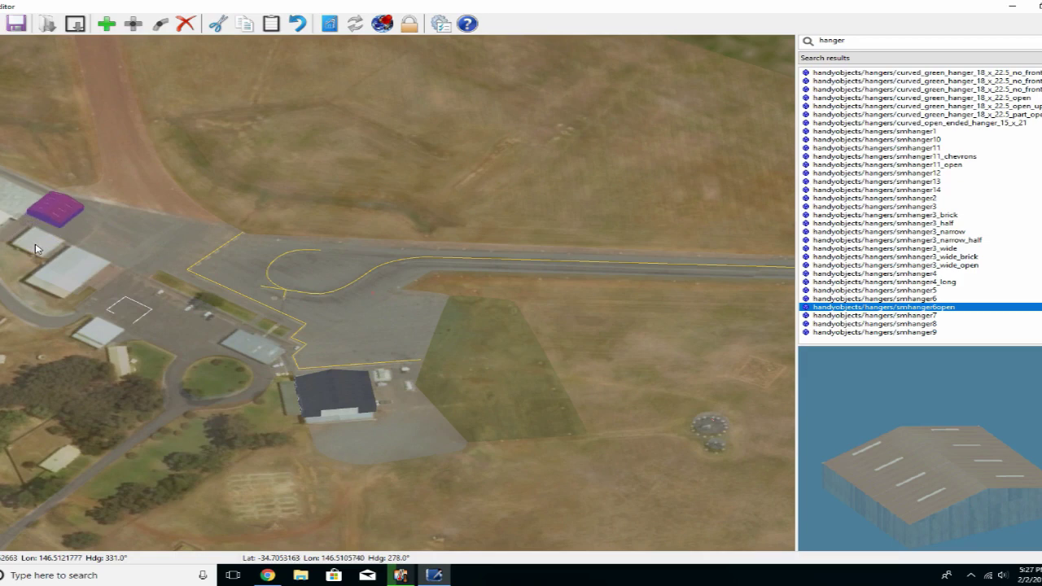
Align the smhanger6open hangar over the small light-roofed building and fine-tune its heading to 280°
{"action": "left_click_drag", "start_coordinate": [47, 207], "coordinate": [25, 241]}
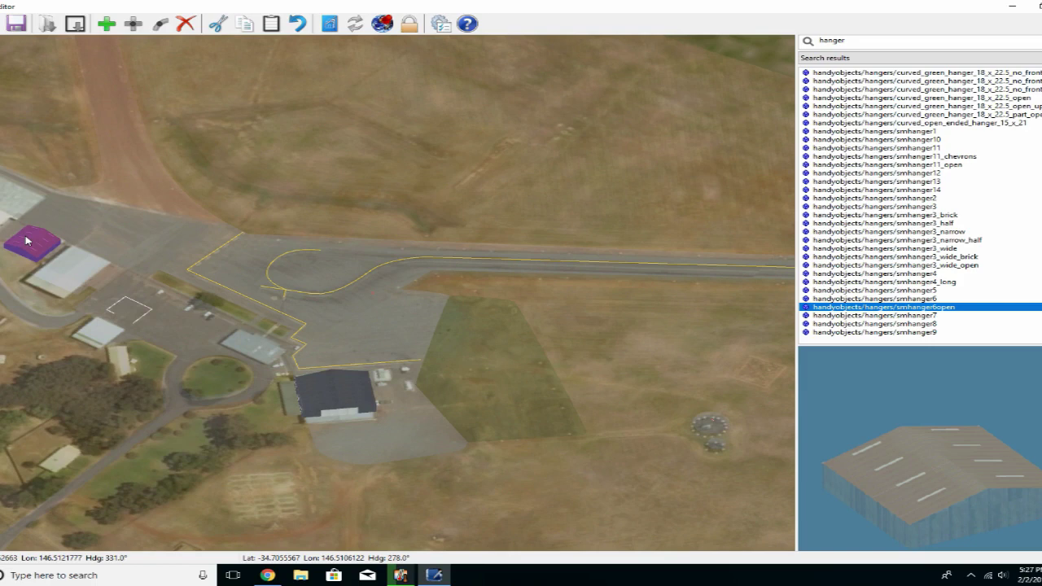
{"action": "key", "text": "w"}
{"action": "key", "text": "w"}
{"action": "key", "text": "w"}
{"action": "key", "text": "w"}
{"action": "key", "text": "w"}
{"action": "key", "text": "d"}
{"action": "key", "text": "d"}
{"action": "key", "text": "e"}
{"action": "key", "text": "e"}
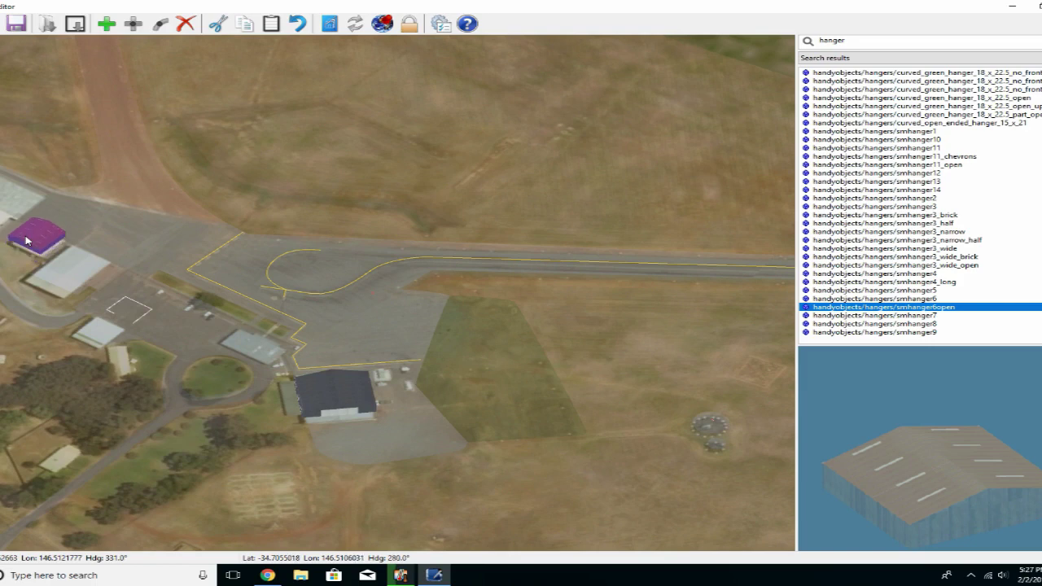
{"action": "left_click_drag", "start_coordinate": [32, 240], "coordinate": [30, 247]}
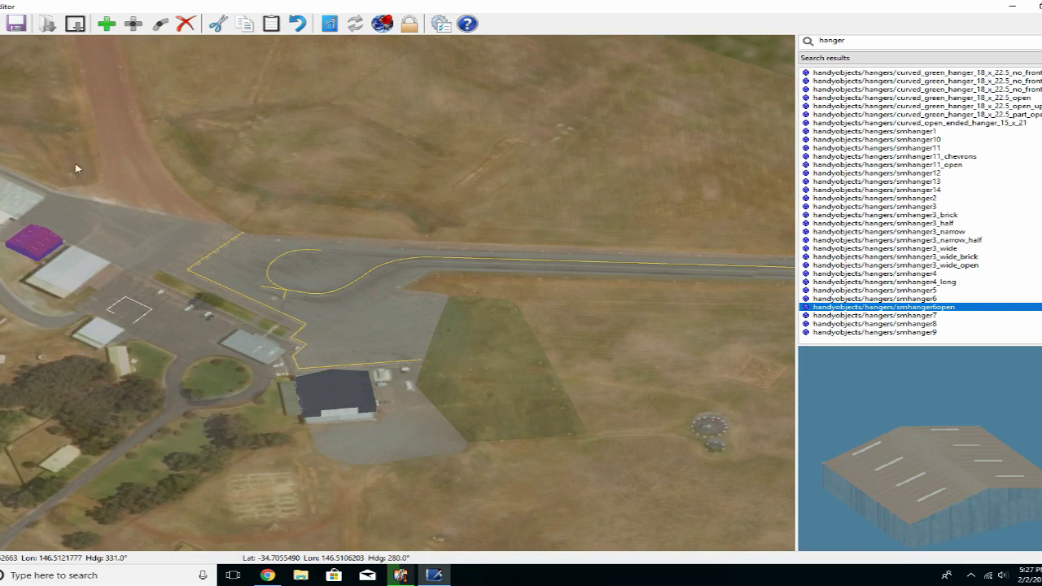
Save the scenery package as Naranderra YNAR, looking up the airport's ICAO code on its Wikipedia page in the browser
{"action": "left_click", "coordinate": [17, 24]}
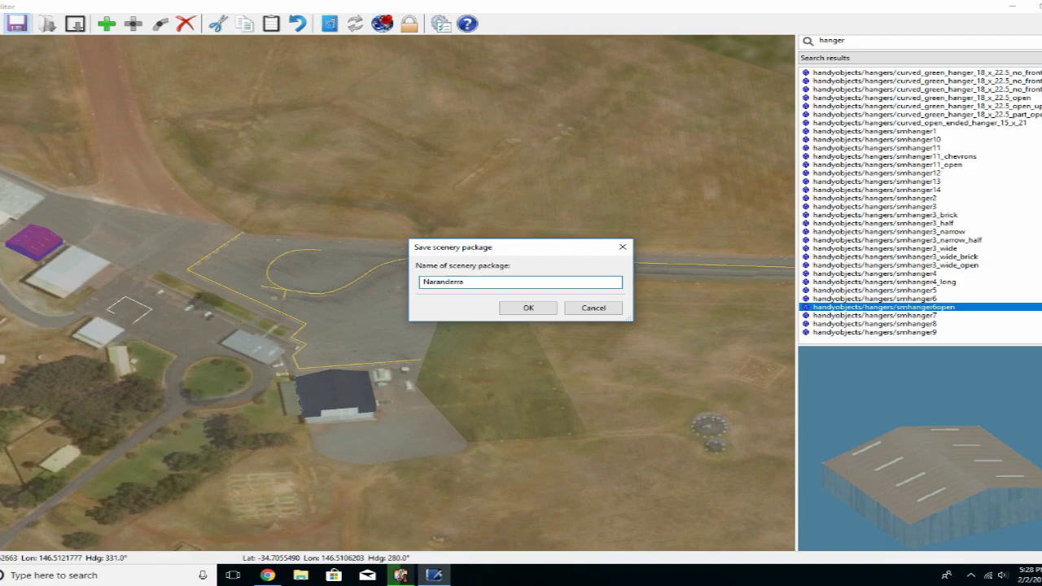
{"action": "left_click", "coordinate": [267, 575]}
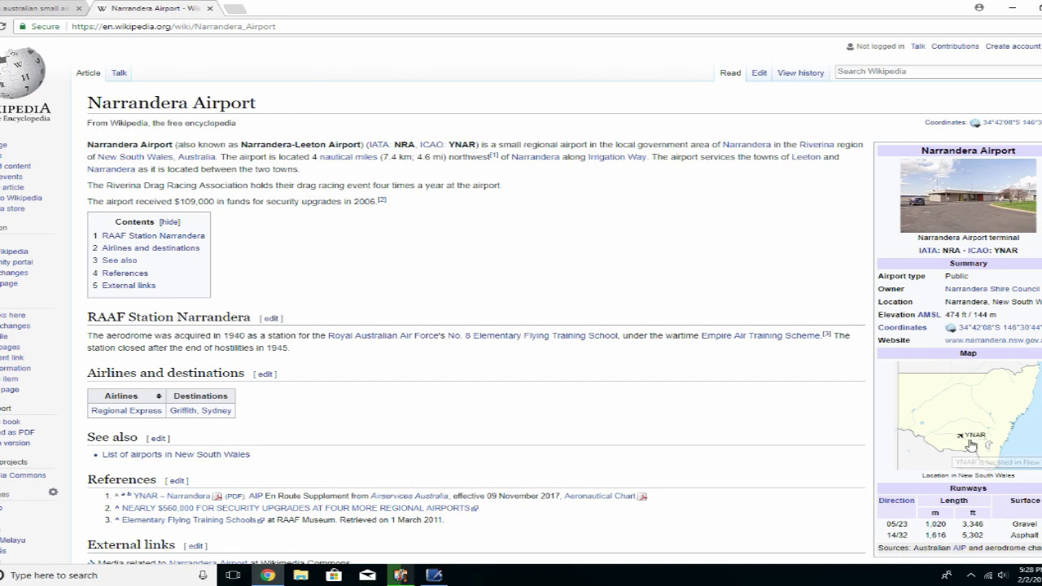
{"action": "left_click", "coordinate": [1012, 8]}
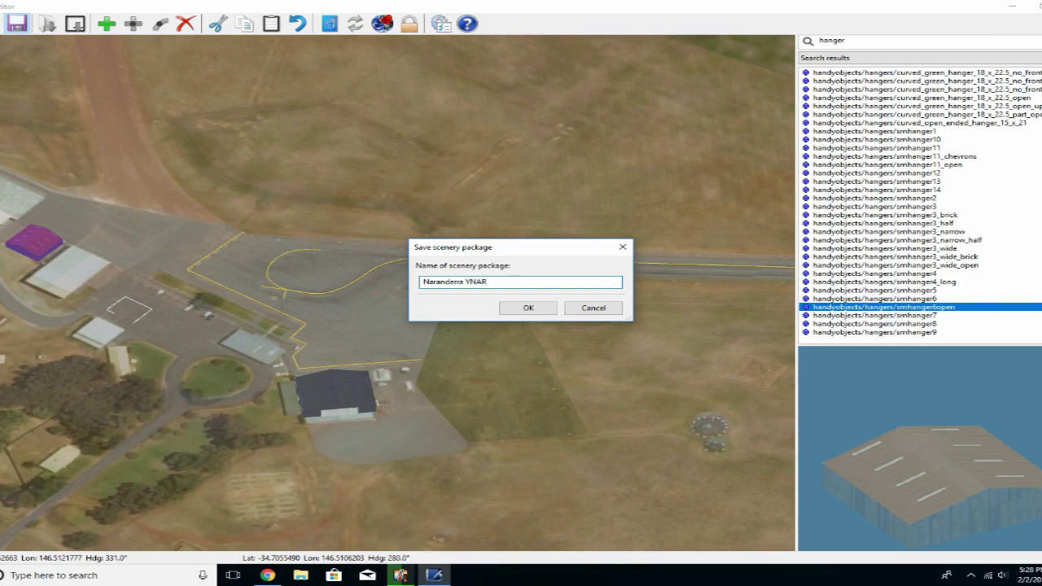
{"action": "left_click", "coordinate": [532, 309]}
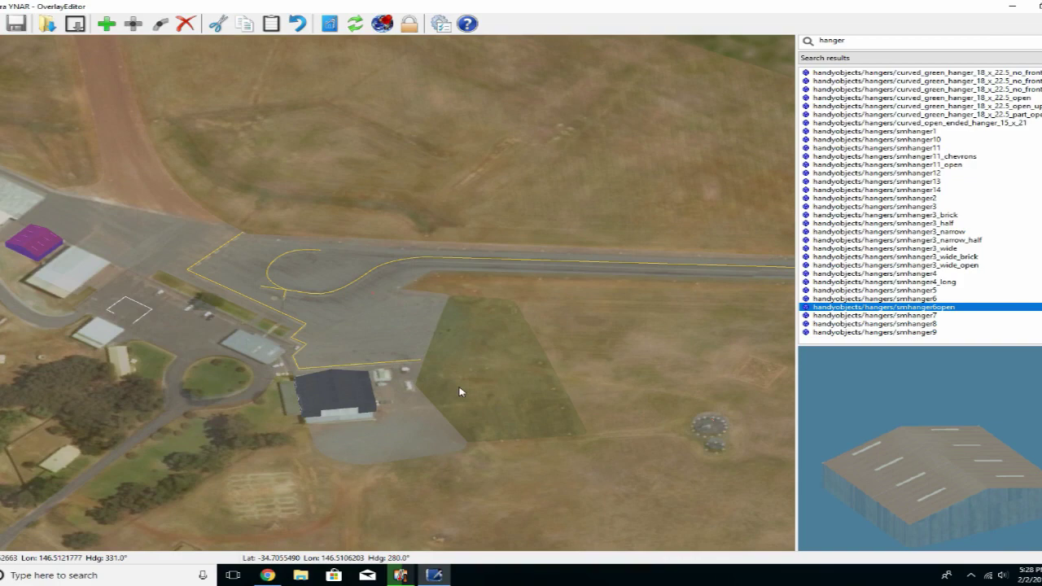
Examine the placed hangar, the neighbouring buildings and the access road from the opposite side of the apron
{"action": "key", "text": "End"}
{"action": "key", "text": "End"}
{"action": "key", "text": "End"}
{"action": "key", "text": "End"}
{"action": "key", "text": "End"}
{"action": "key", "text": "End"}
{"action": "key", "text": "End"}
{"action": "key", "text": "End"}
{"action": "key", "text": "End"}
{"action": "key", "text": "End"}
{"action": "key", "text": "End"}
{"action": "key", "text": "End"}
{"action": "key", "text": "End"}
{"action": "key", "text": "End"}
{"action": "key", "text": "End"}
{"action": "key", "text": "End"}
{"action": "key", "text": "End"}
{"action": "key", "text": "End"}
{"action": "key", "text": "End"}
{"action": "key", "text": "End"}
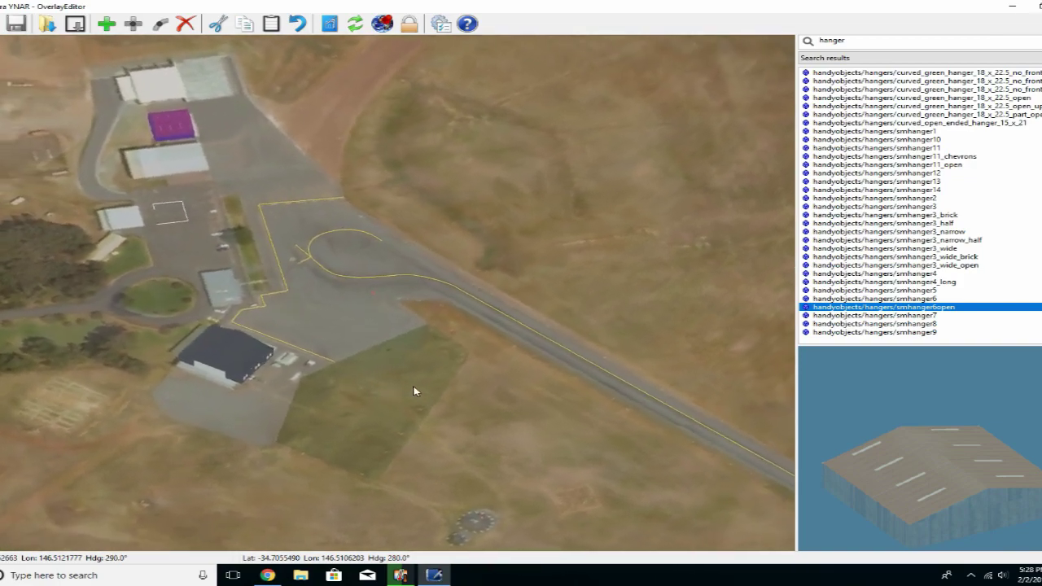
{"action": "key", "text": "Left"}
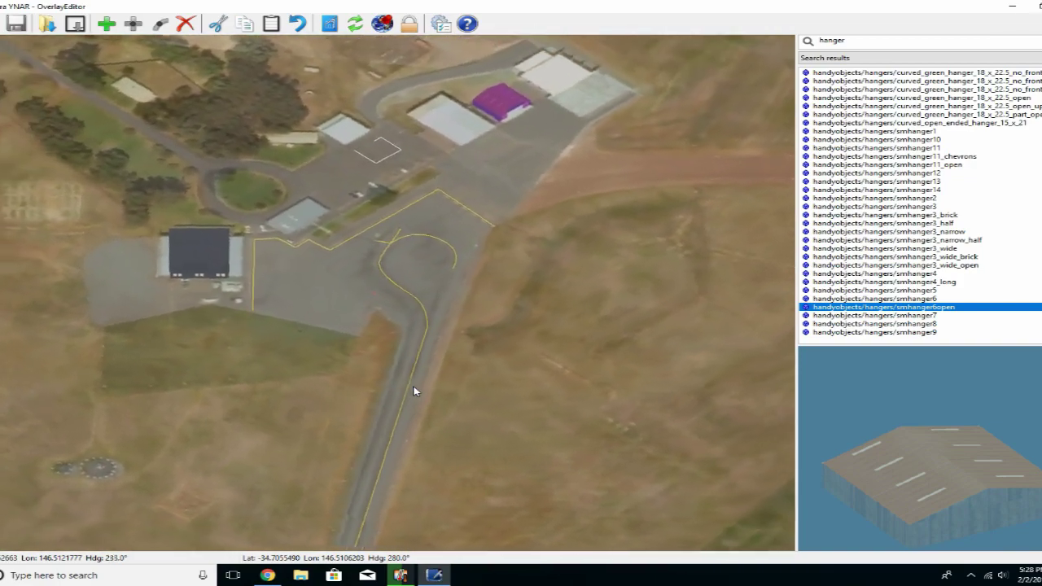
{"action": "key", "text": "Left"}
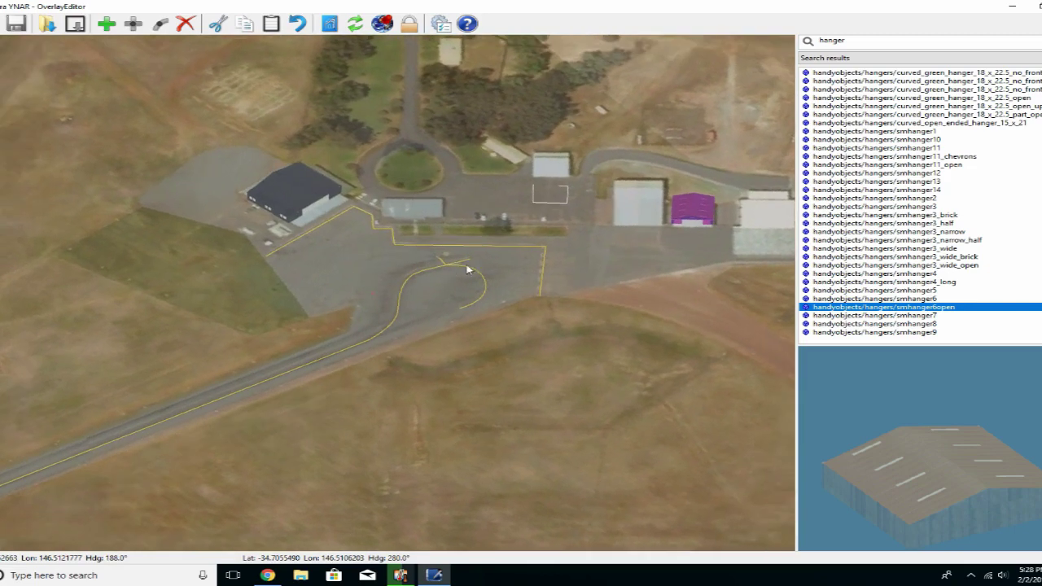
{"action": "key", "text": "Right"}
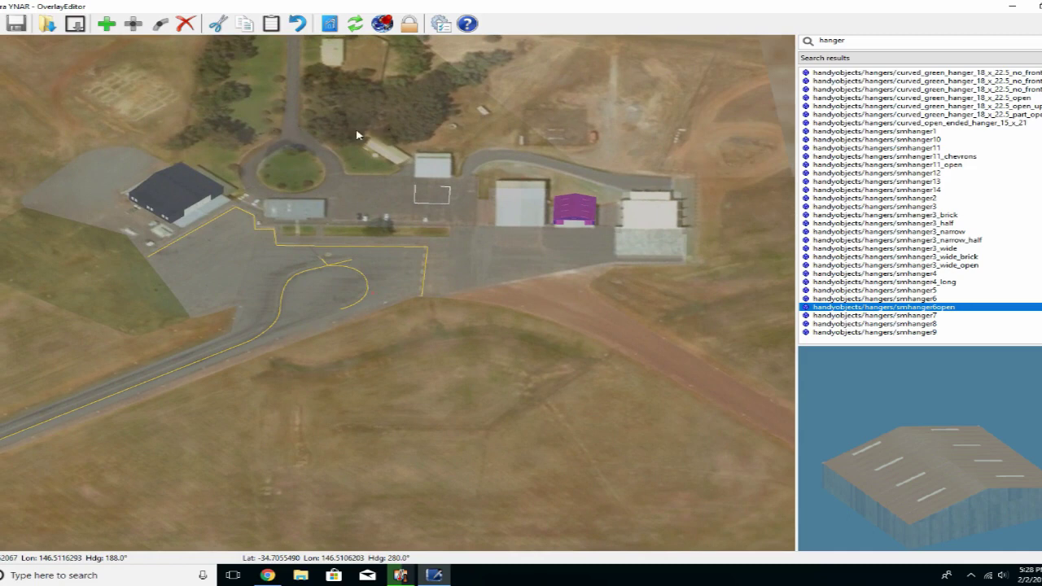
{"action": "key", "text": "q"}
{"action": "key", "text": "q"}
{"action": "key", "text": "q"}
{"action": "key", "text": "q"}
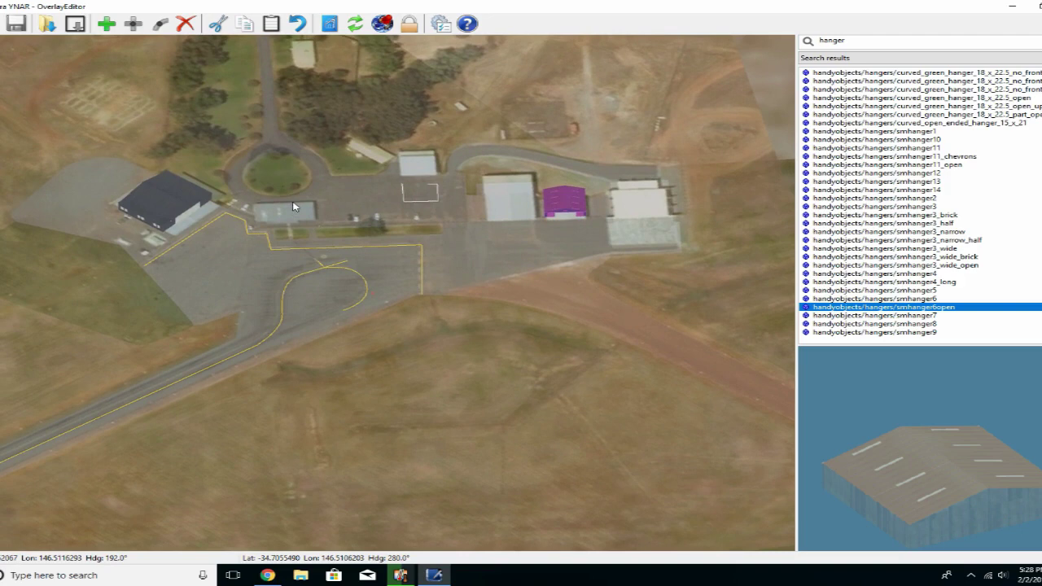
{"action": "key", "text": "Up"}
{"action": "key", "text": "Up"}
{"action": "key", "text": "Up"}
{"action": "key", "text": "Up"}
{"action": "key", "text": "Up"}
{"action": "key", "text": "Up"}
{"action": "key", "text": "Up"}
{"action": "key", "text": "Up"}
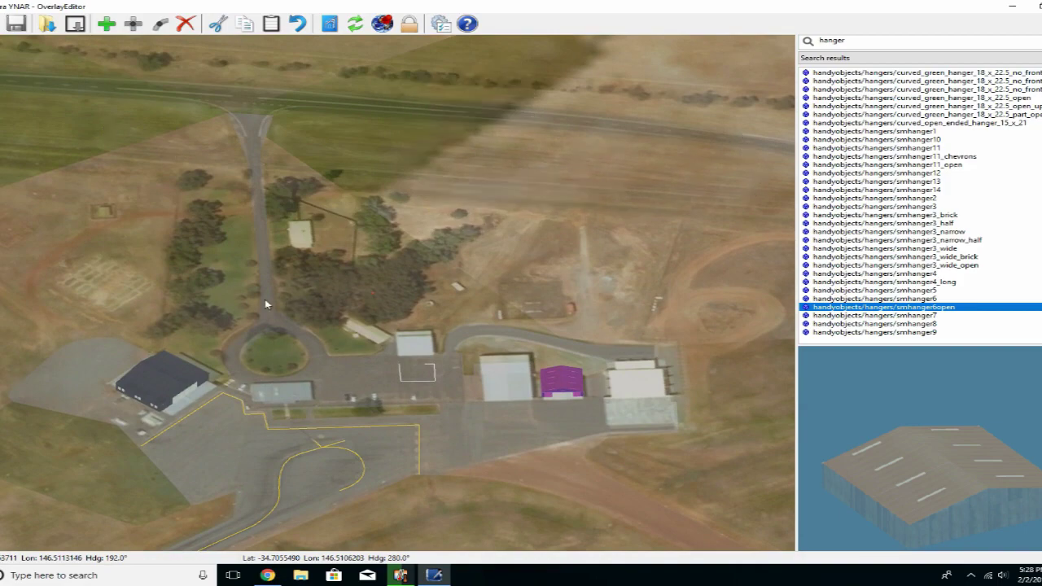
Survey the landscape around the airport, including the river and runway, and return to a close view of the buildings
{"action": "scroll", "coordinate": [395, 352], "scroll_direction": "down", "scroll_amount": 6}
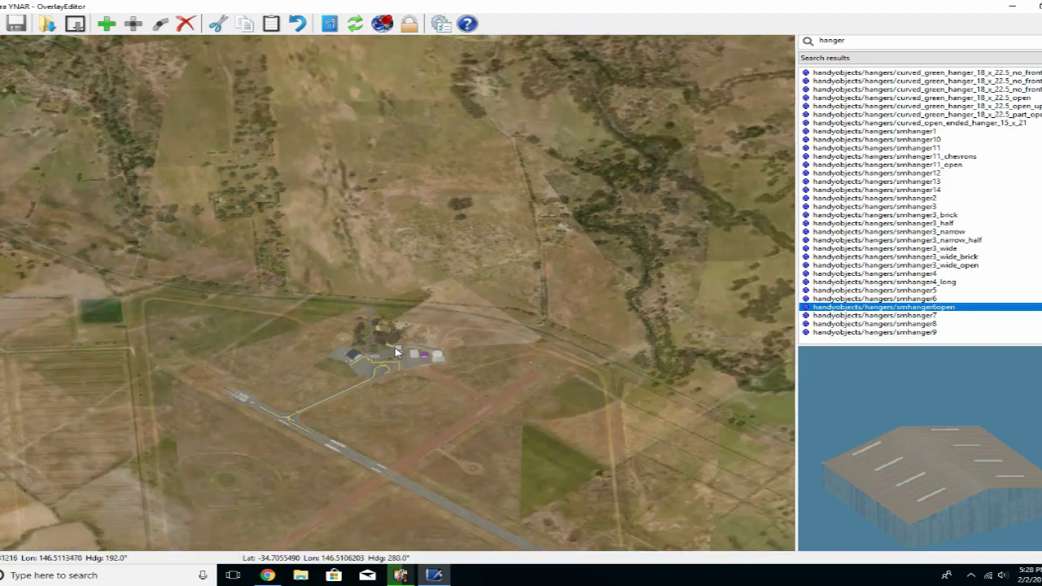
{"action": "scroll", "coordinate": [395, 352], "scroll_direction": "down", "scroll_amount": 2}
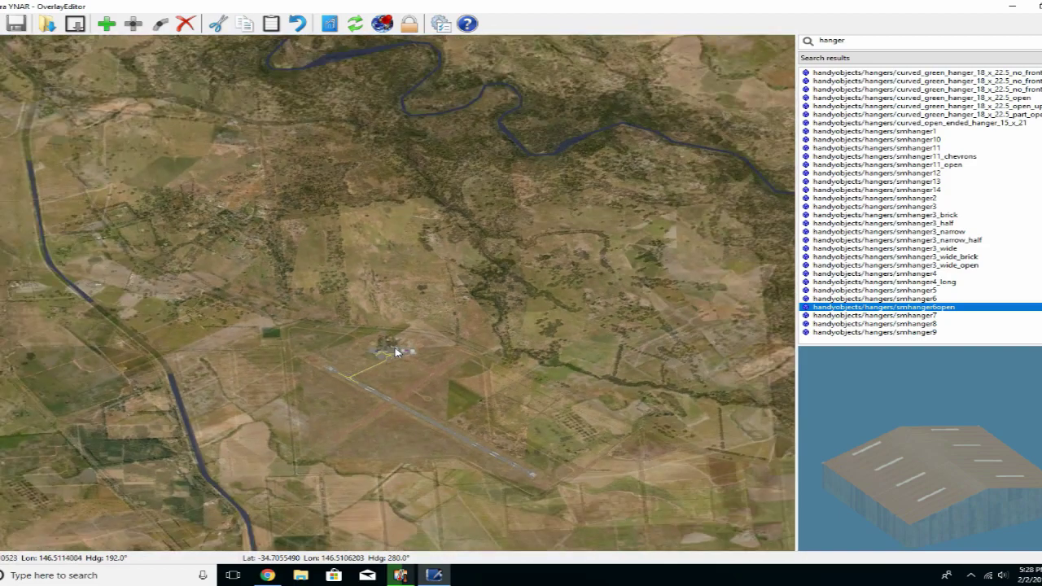
{"action": "scroll", "coordinate": [396, 352], "scroll_direction": "down", "scroll_amount": 3}
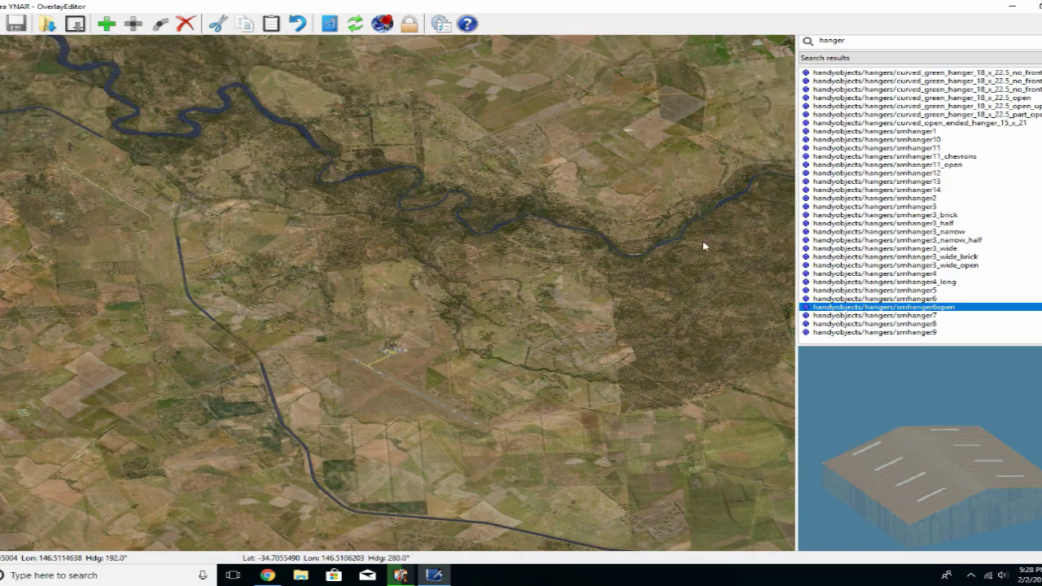
{"action": "scroll", "coordinate": [562, 308], "scroll_direction": "up", "scroll_amount": 4}
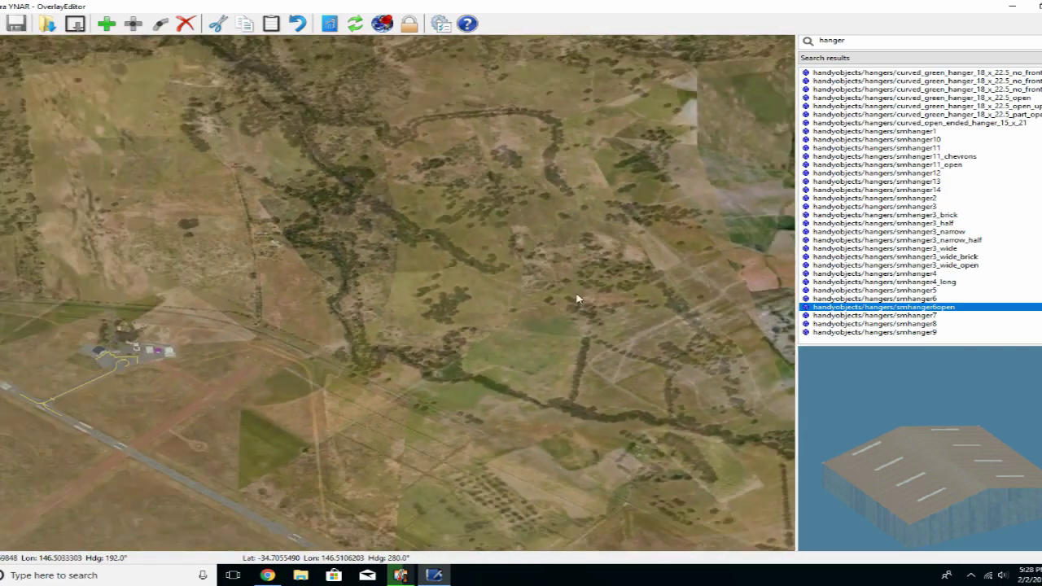
{"action": "left_click_drag", "start_coordinate": [237, 395], "coordinate": [475, 386]}
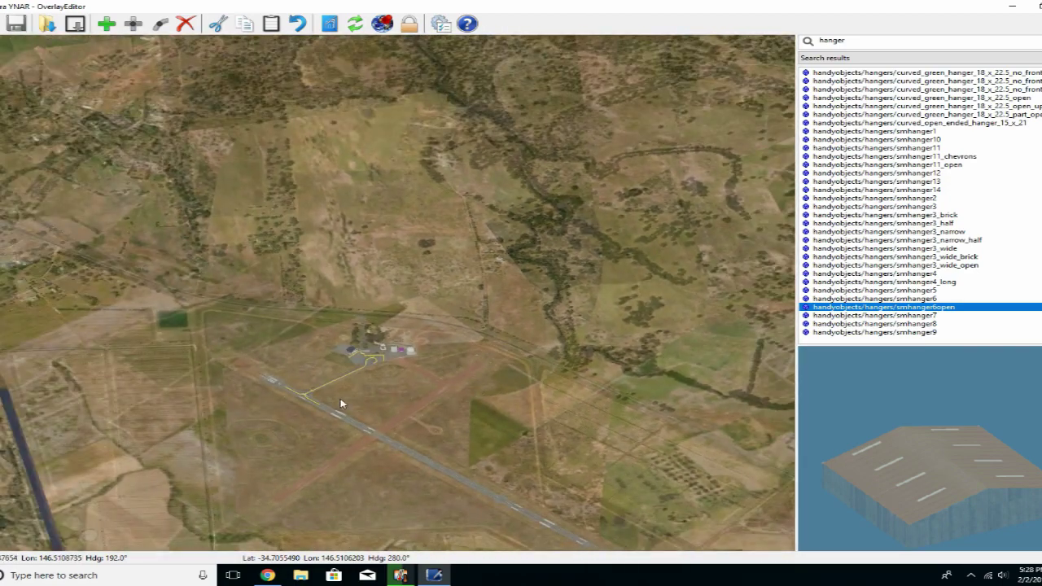
{"action": "left_click_drag", "start_coordinate": [344, 404], "coordinate": [307, 489]}
{"action": "scroll", "coordinate": [372, 390], "scroll_direction": "up", "scroll_amount": 3}
{"action": "scroll", "coordinate": [308, 489], "scroll_direction": "up", "scroll_amount": 2}
{"action": "left_click_drag", "start_coordinate": [448, 309], "coordinate": [340, 554]}
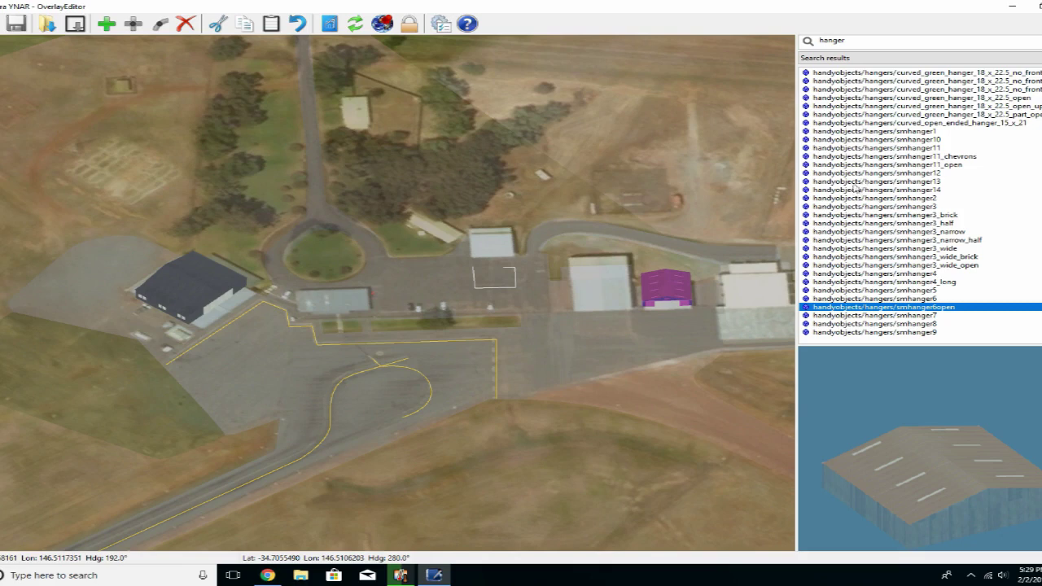
Browse the Flyby_Planes library's airliners, float planes, GA aircraft and helicopters, and bring up the forests category
{"action": "left_click", "coordinate": [860, 58]}
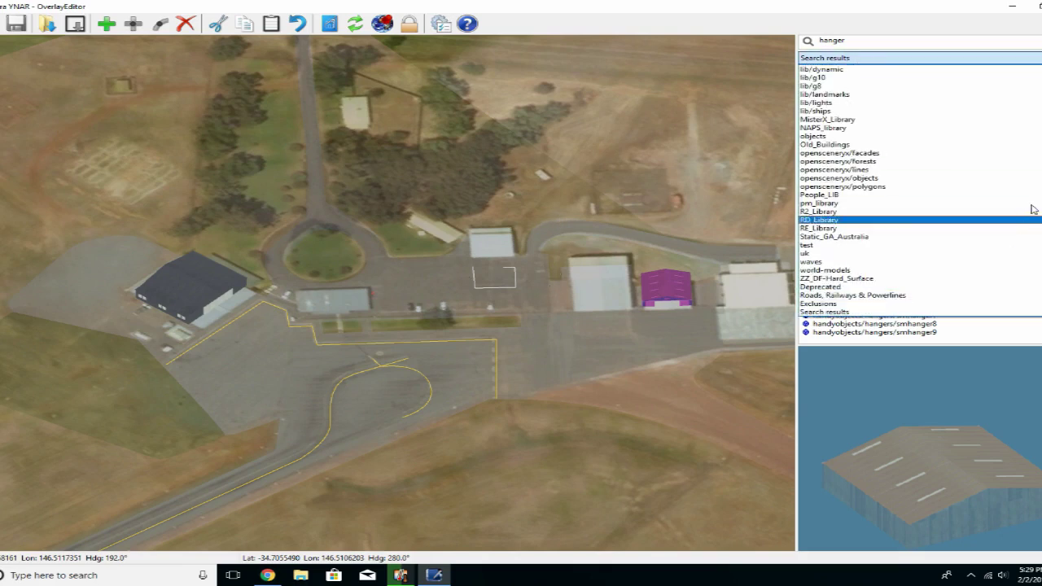
{"action": "scroll", "coordinate": [877, 163], "scroll_direction": "up", "scroll_amount": 4}
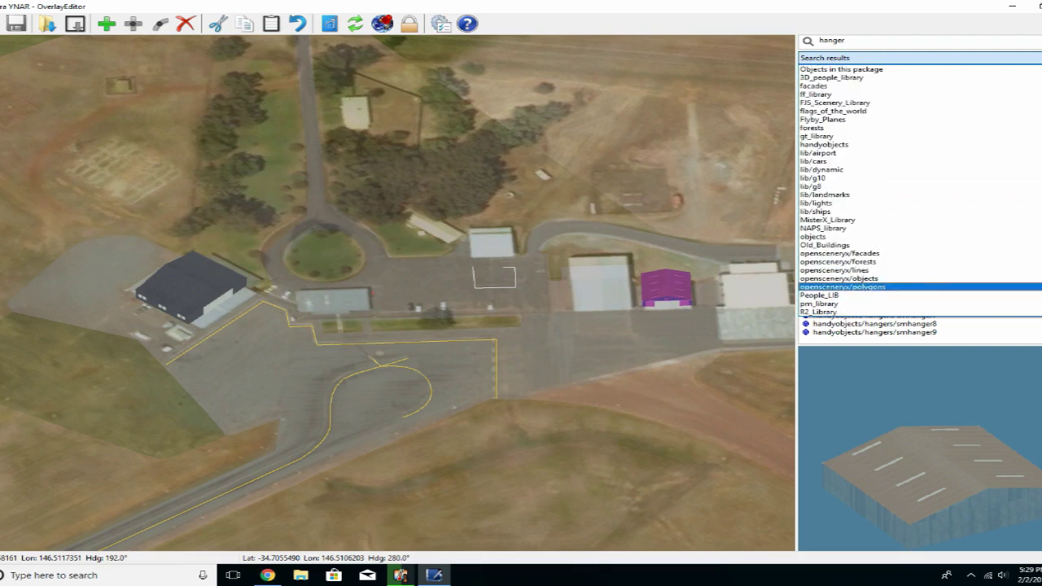
{"action": "left_click", "coordinate": [875, 122]}
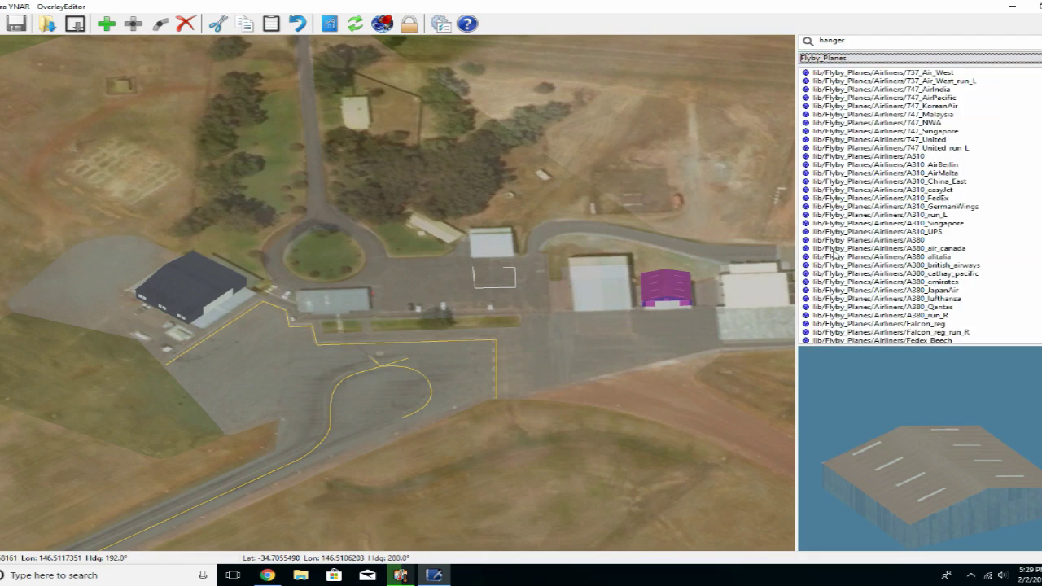
{"action": "scroll", "coordinate": [928, 208], "scroll_direction": "down", "scroll_amount": 10}
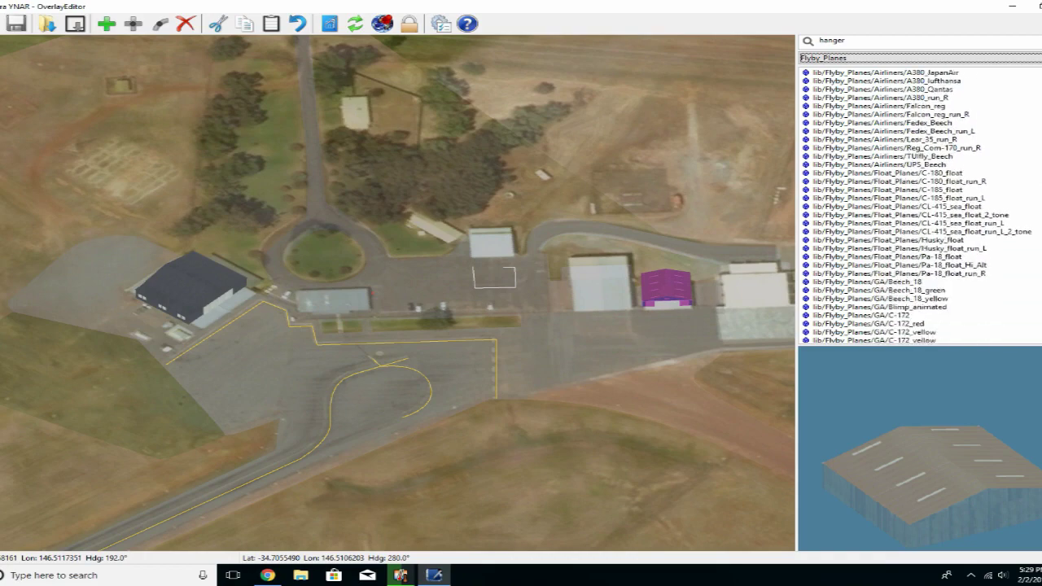
{"action": "scroll", "coordinate": [928, 208], "scroll_direction": "down", "scroll_amount": 5}
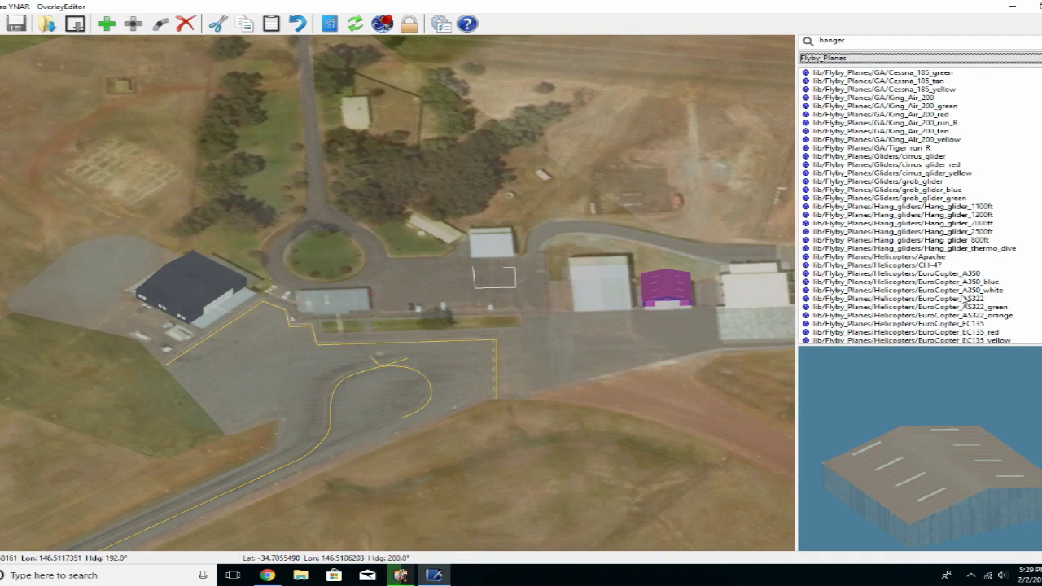
{"action": "scroll", "coordinate": [611, 336], "scroll_direction": "down", "scroll_amount": 4}
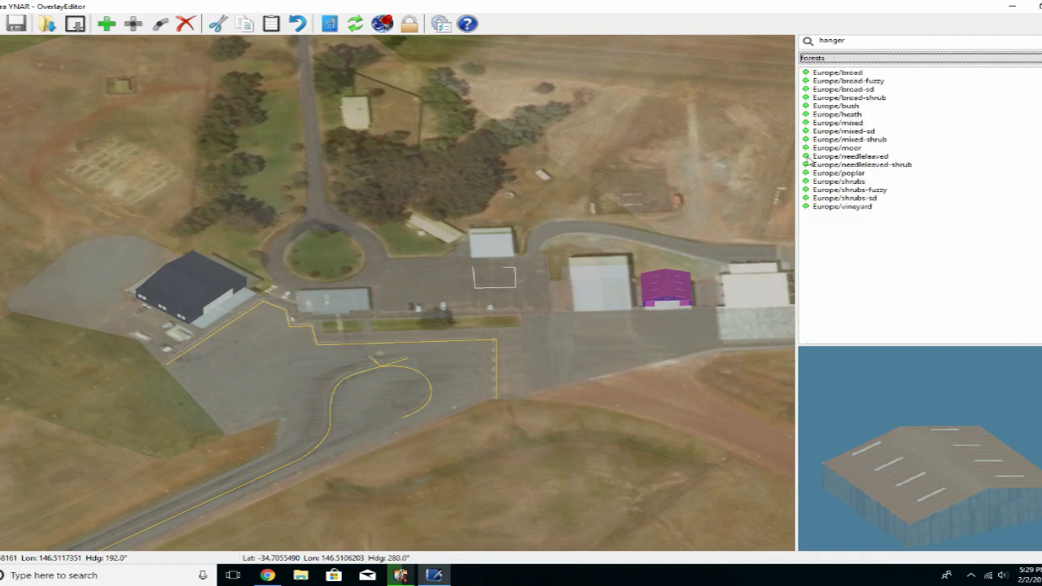
Bring up the Static_GA_Australia library, preview its red Cessna 172 and choose C_172/Cessna172_3green
{"action": "left_click", "coordinate": [855, 57]}
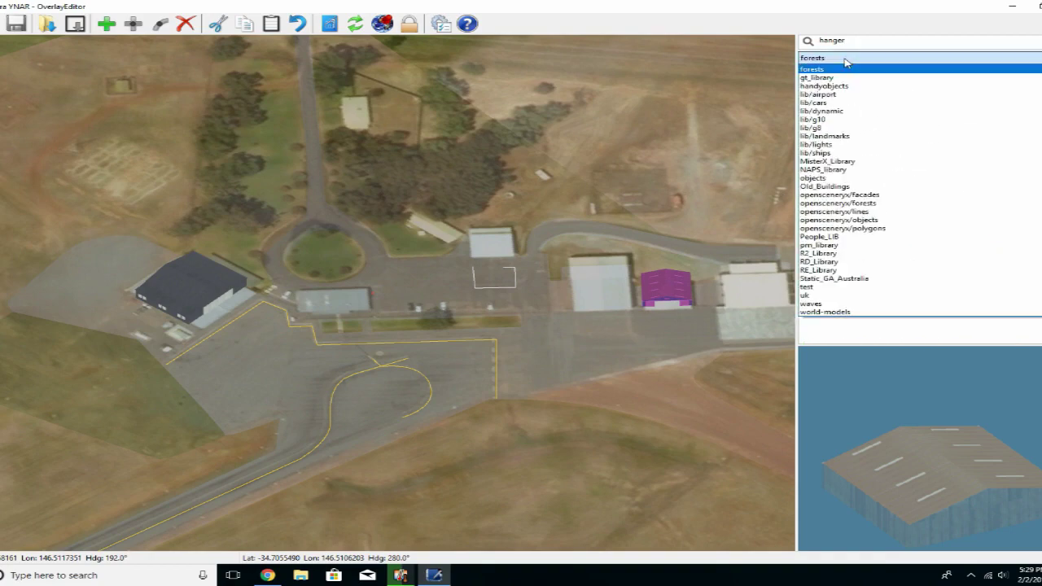
{"action": "left_click", "coordinate": [828, 281]}
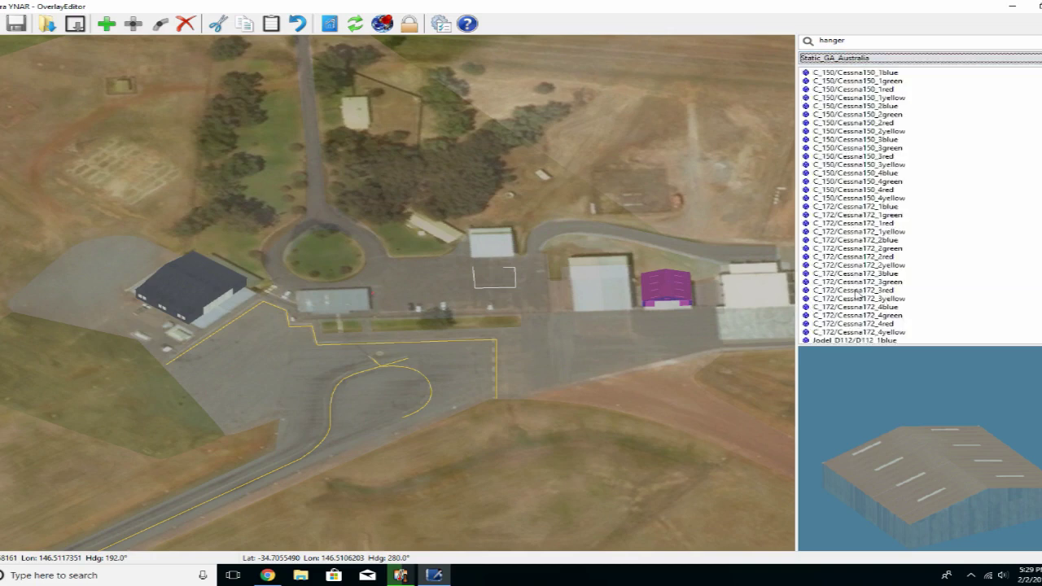
{"action": "left_click", "coordinate": [851, 290]}
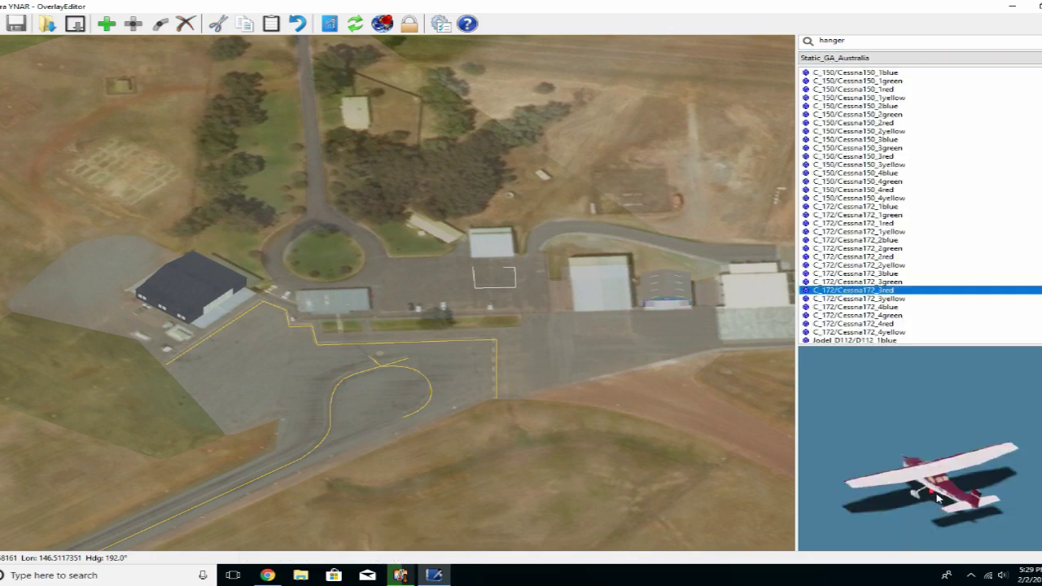
{"action": "left_click", "coordinate": [854, 283]}
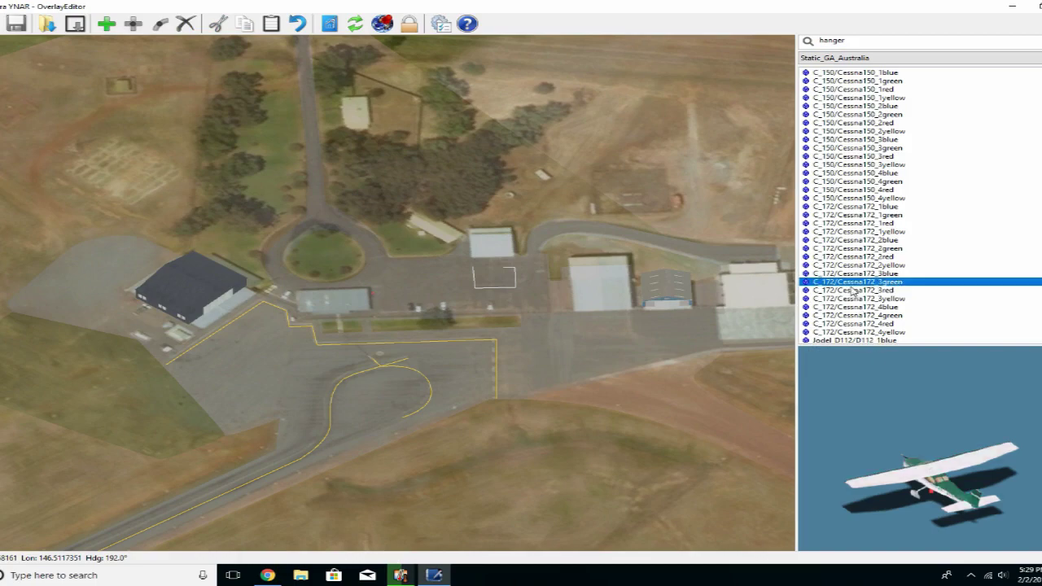
Add the green Cessna 172 to the apron and position it in front of the large white imaged hangar
{"action": "scroll", "coordinate": [638, 368], "scroll_direction": "up", "scroll_amount": 5}
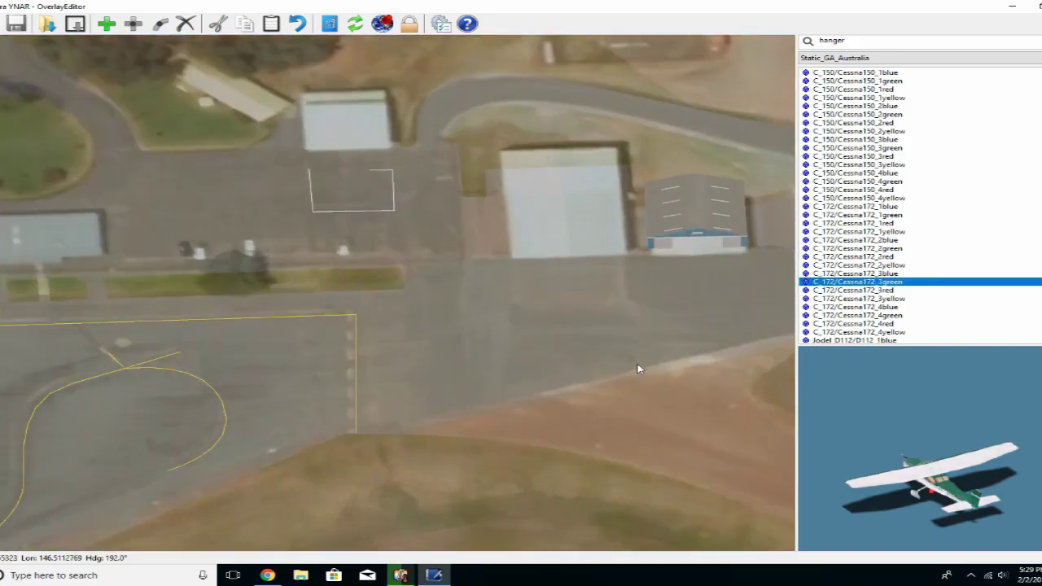
{"action": "key", "text": "Left"}
{"action": "key", "text": "Left"}
{"action": "key", "text": "Left"}
{"action": "key", "text": "Left"}
{"action": "key", "text": "Left"}
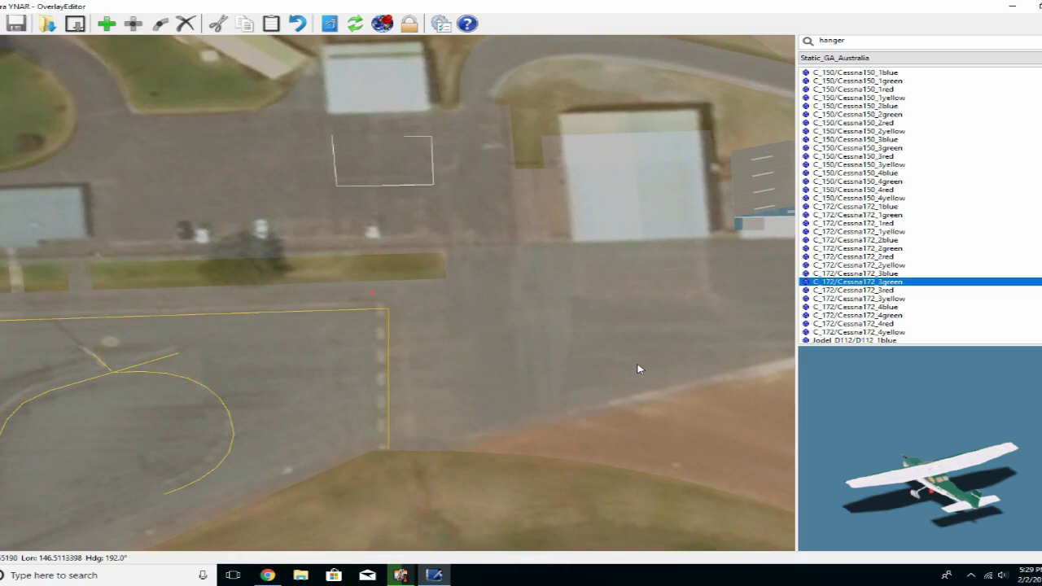
{"action": "key", "text": "Up"}
{"action": "key", "text": "Up"}
{"action": "key", "text": "Up"}
{"action": "key", "text": "Up"}
{"action": "key", "text": "Up"}
{"action": "key", "text": "Up"}
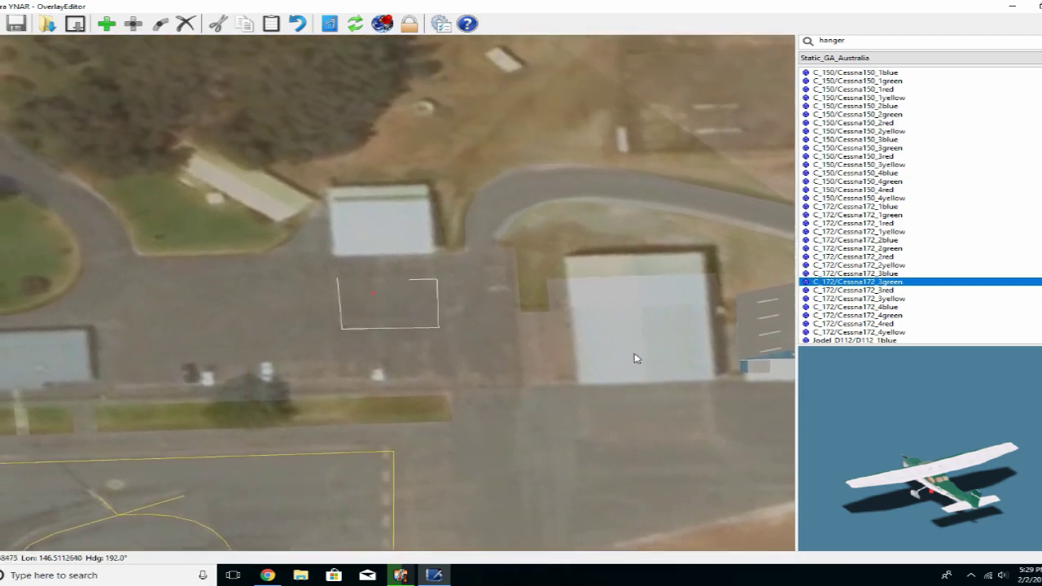
{"action": "key", "text": "Down"}
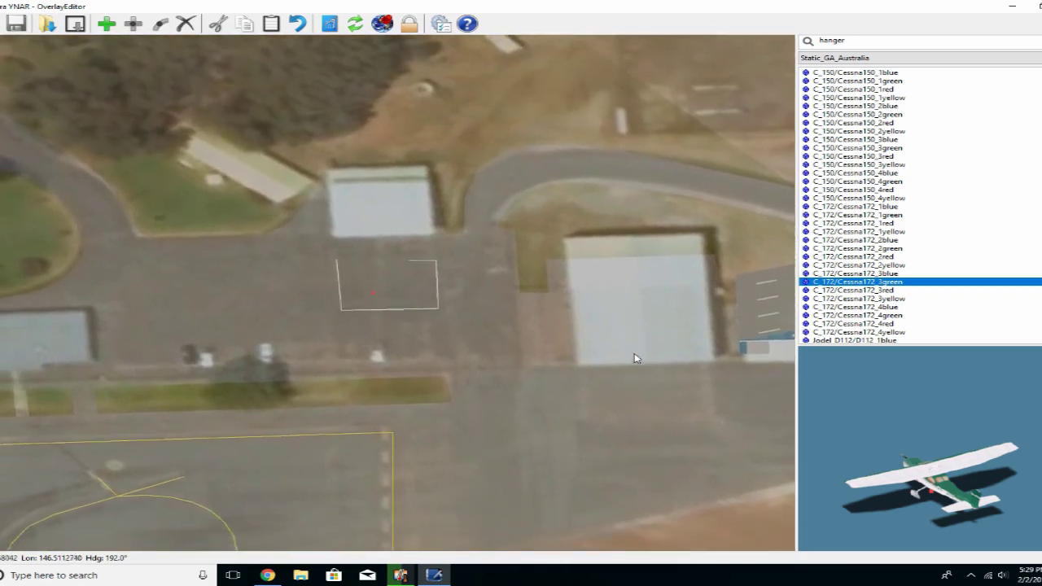
{"action": "key", "text": "Down"}
{"action": "key", "text": "Down"}
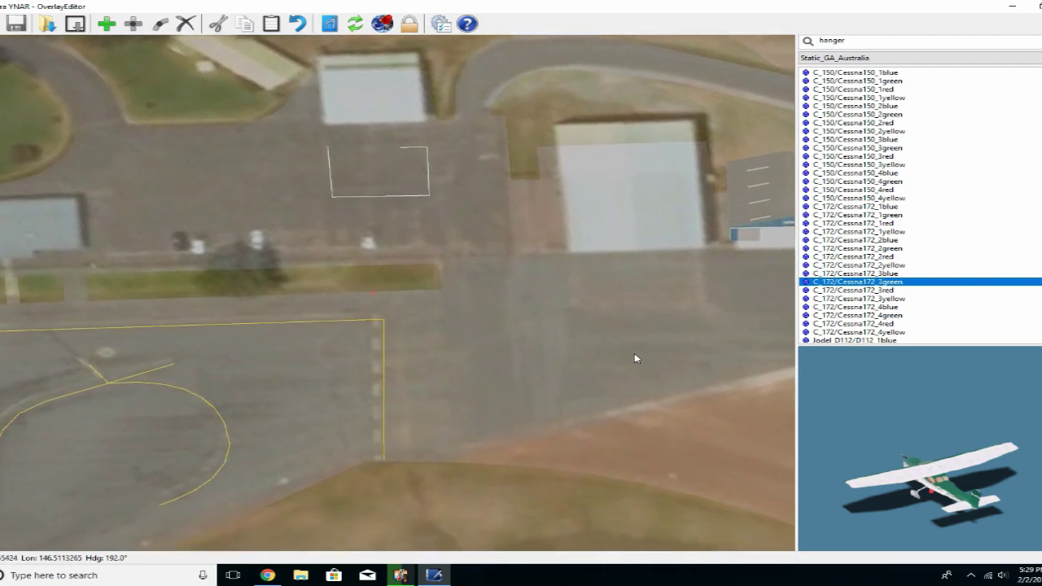
{"action": "key", "text": "Right"}
{"action": "key", "text": "Right"}
{"action": "key", "text": "Right"}
{"action": "key", "text": "Right"}
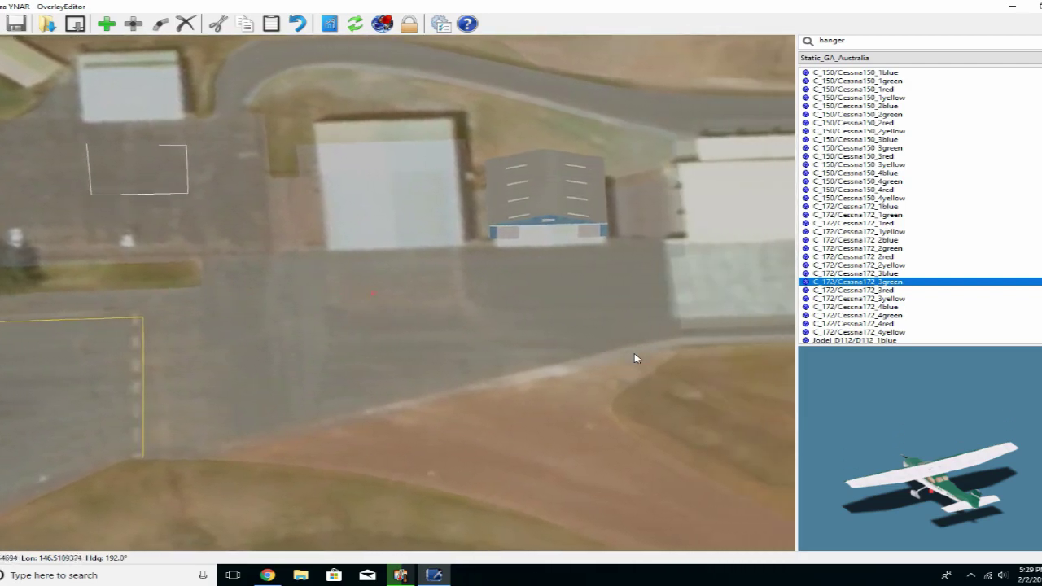
{"action": "key", "text": "Up"}
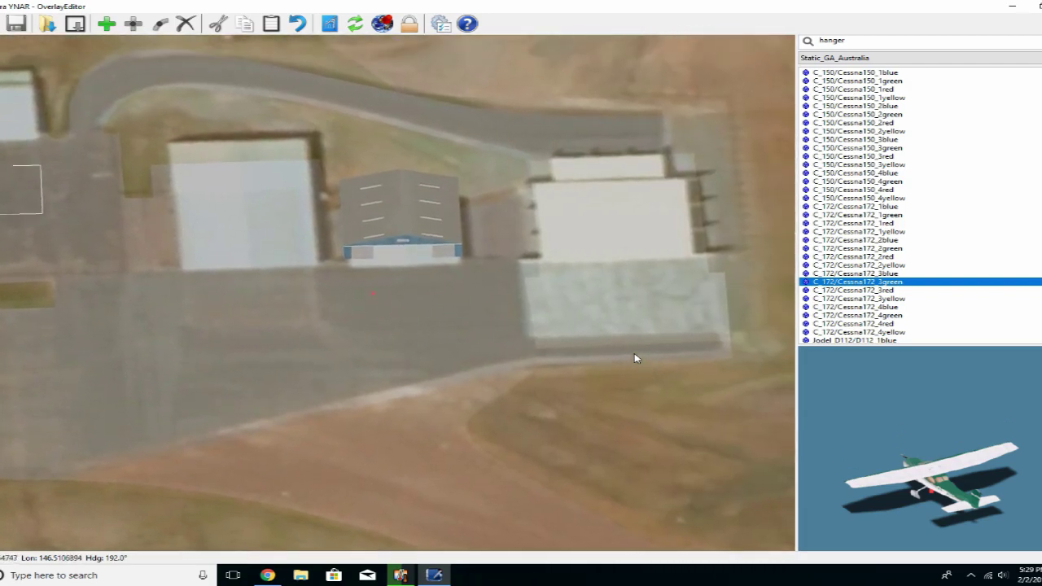
{"action": "left_click", "coordinate": [106, 24]}
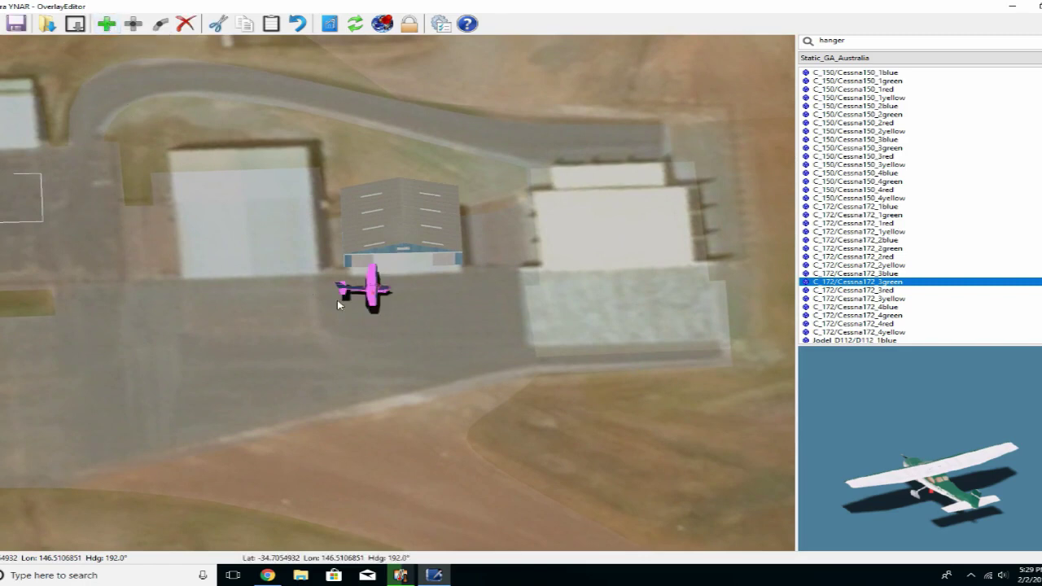
{"action": "left_click_drag", "start_coordinate": [369, 286], "coordinate": [279, 307]}
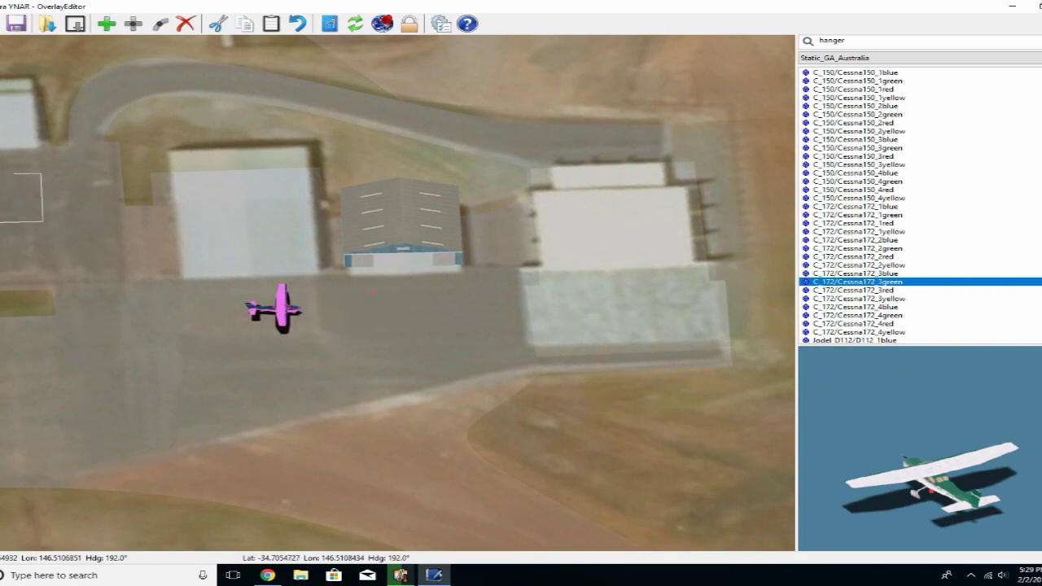
Preview the Rallye MS880 aircraft in the same library and add MS880_rallye_4blue to the apron by the placed hangar
{"action": "scroll", "coordinate": [920, 203], "scroll_direction": "down", "scroll_amount": 11}
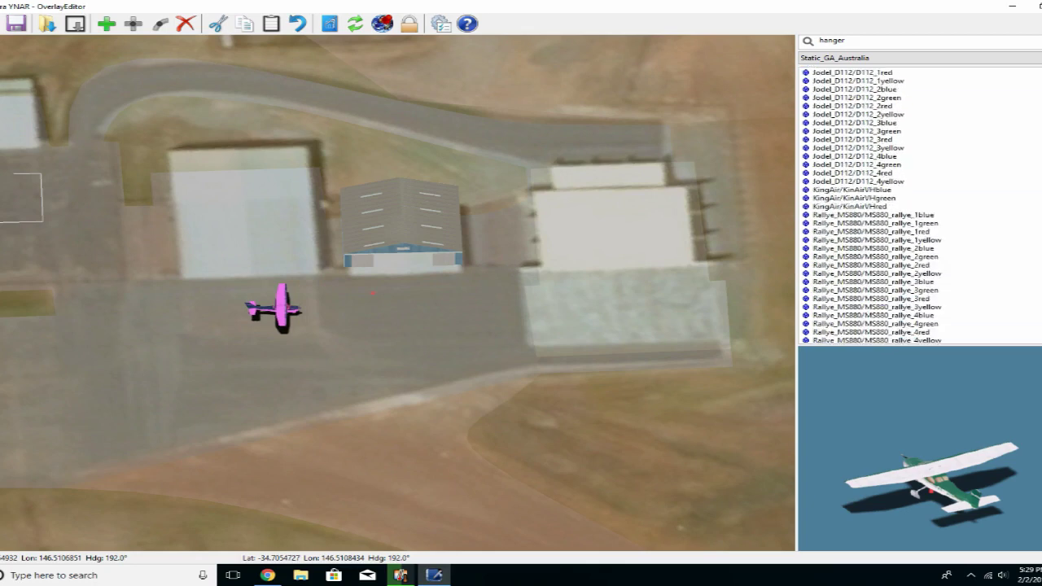
{"action": "left_click", "coordinate": [860, 317]}
{"action": "left_click", "coordinate": [852, 332]}
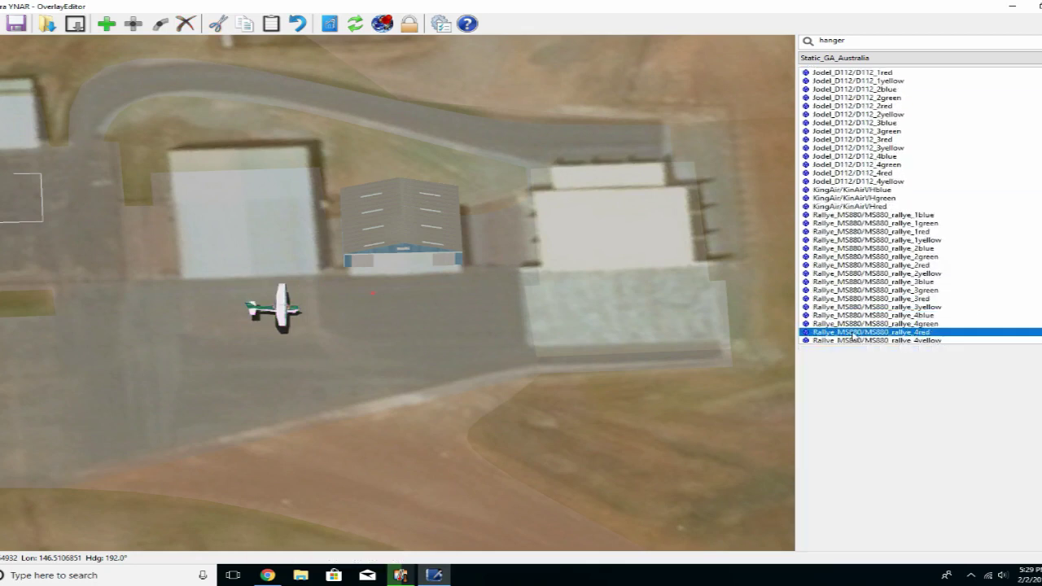
{"action": "left_click", "coordinate": [851, 325]}
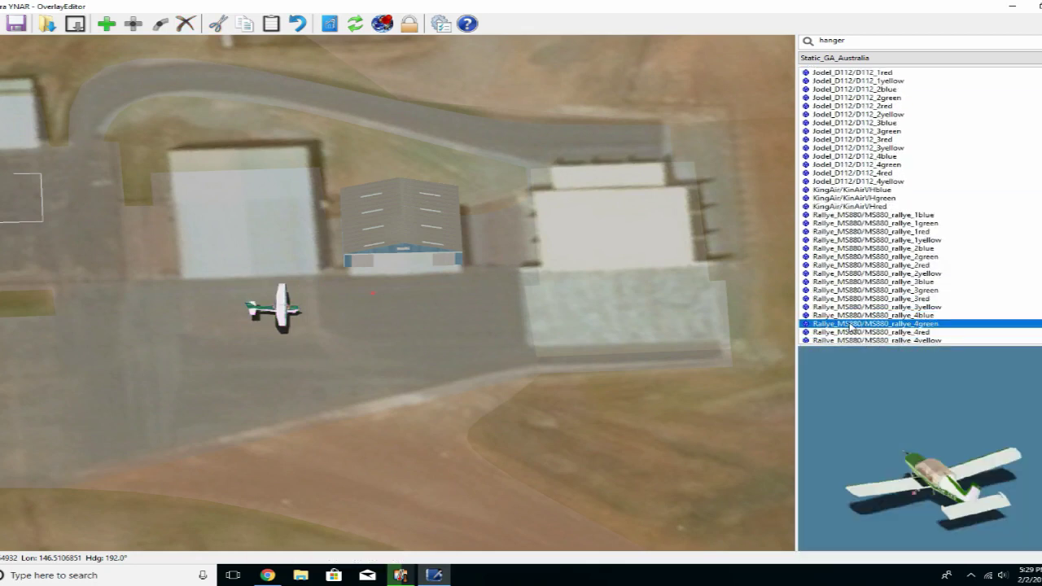
{"action": "left_click", "coordinate": [847, 316]}
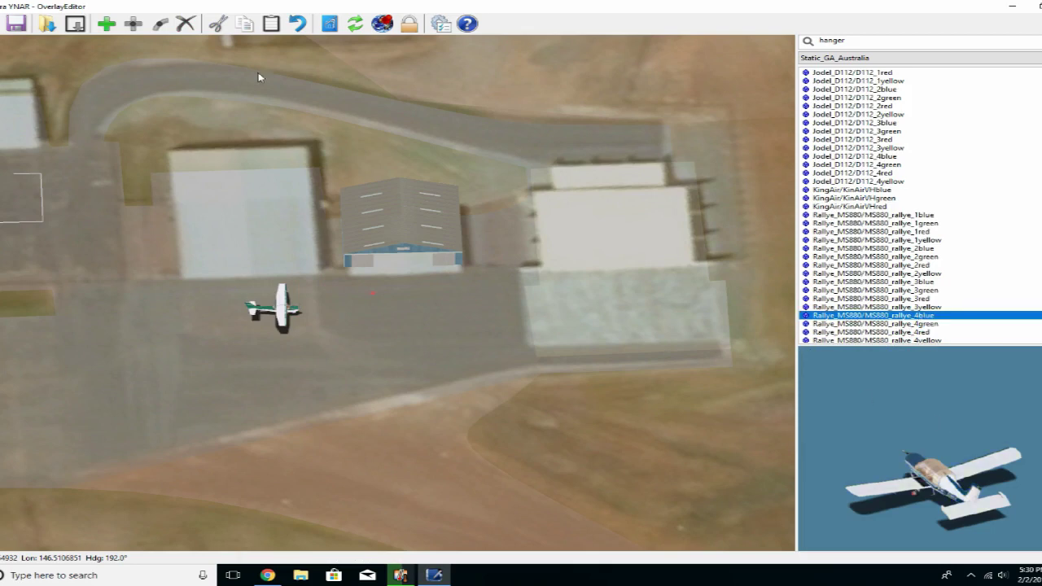
{"action": "left_click", "coordinate": [106, 23]}
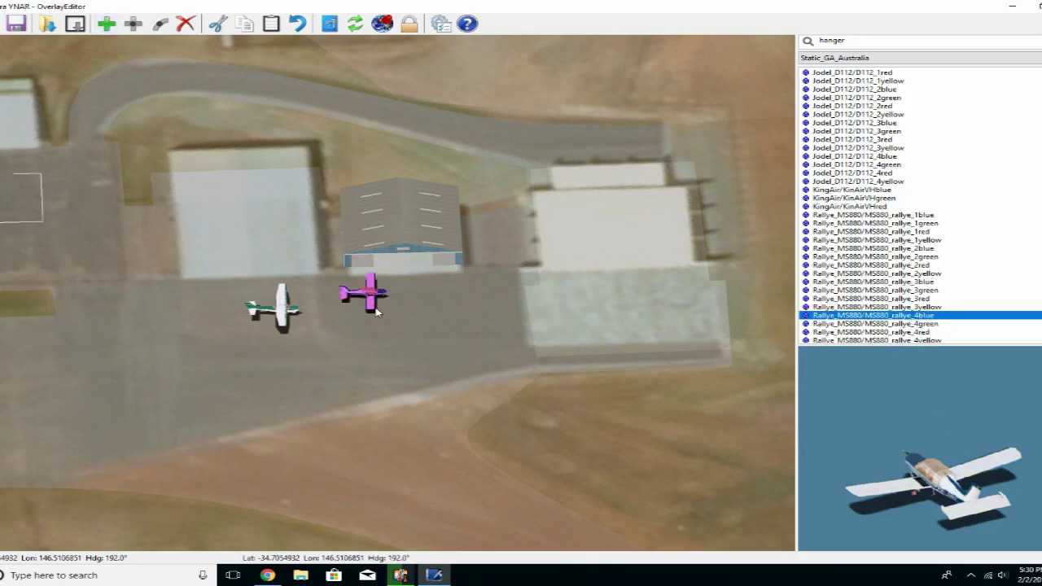
Rotate the blue Rallye to a heading of 274° and move it to the placed hangar's open doorway
{"action": "key", "text": "e"}
{"action": "key", "text": "e"}
{"action": "key", "text": "e"}
{"action": "key", "text": "e"}
{"action": "key", "text": "e"}
{"action": "key", "text": "e"}
{"action": "key", "text": "e"}
{"action": "key", "text": "e"}
{"action": "key", "text": "e"}
{"action": "key", "text": "e"}
{"action": "key", "text": "e"}
{"action": "key", "text": "e"}
{"action": "key", "text": "e"}
{"action": "key", "text": "e"}
{"action": "key", "text": "e"}
{"action": "key", "text": "e"}
{"action": "key", "text": "e"}
{"action": "key", "text": "e"}
{"action": "key", "text": "e"}
{"action": "key", "text": "e"}
{"action": "key", "text": "Page_Up"}
{"action": "key", "text": "Page_Up"}
{"action": "key", "text": "Page_Up"}
{"action": "left_click_drag", "start_coordinate": [371, 297], "coordinate": [401, 258]}
Fine-tune the Rallye's position inside the hangar opening from a low viewing angle, and deselect it
{"action": "key", "text": "End"}
{"action": "key", "text": "Page_Down"}
{"action": "key", "text": "Page_Down"}
{"action": "key", "text": "Page_Down"}
{"action": "key", "text": "Page_Down"}
{"action": "key", "text": "Page_Down"}
{"action": "key", "text": "Page_Down"}
{"action": "key", "text": "Page_Down"}
{"action": "key", "text": "Page_Down"}
{"action": "key", "text": "Page_Down"}
{"action": "key", "text": "Page_Down"}
{"action": "key", "text": "Page_Down"}
{"action": "key", "text": "Page_Down"}
{"action": "key", "text": "Page_Down"}
{"action": "key", "text": "Page_Down"}
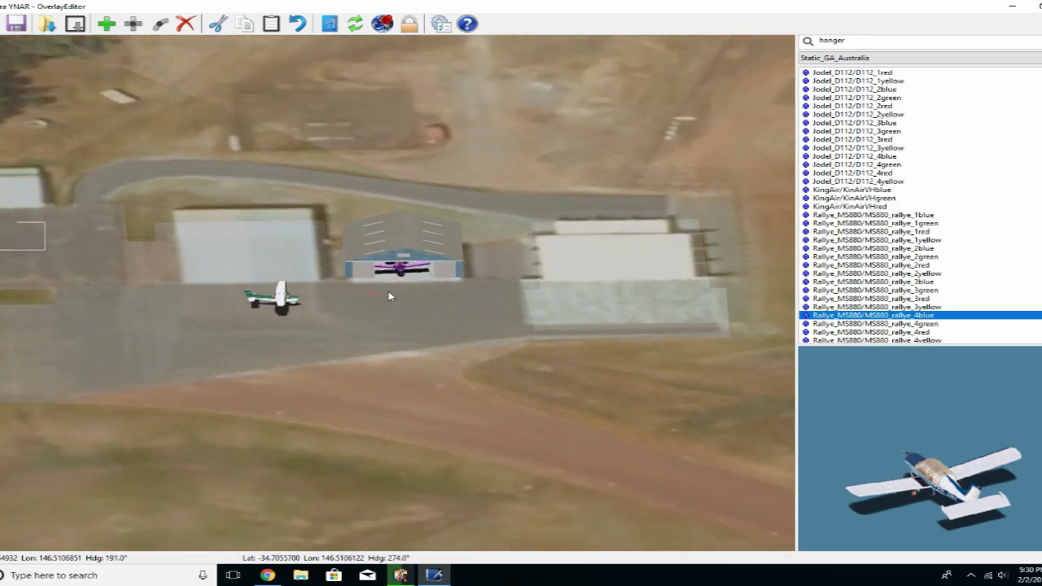
{"action": "key", "text": "Page_Down"}
{"action": "key", "text": "Page_Down"}
{"action": "key", "text": "Page_Down"}
{"action": "key", "text": "Page_Down"}
{"action": "key", "text": "Page_Down"}
{"action": "left_click_drag", "start_coordinate": [403, 279], "coordinate": [404, 275]}
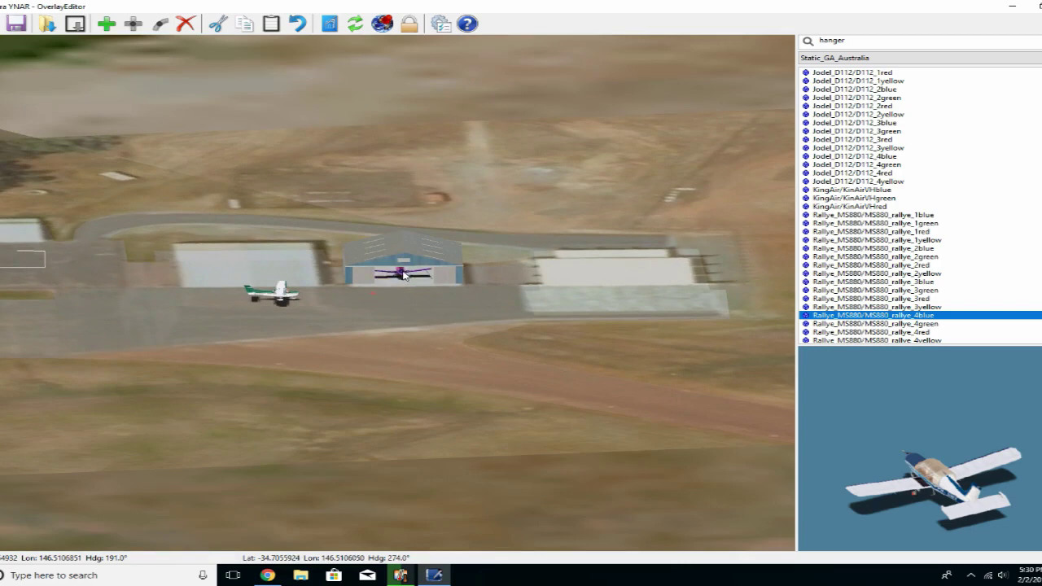
{"action": "left_click", "coordinate": [409, 336]}
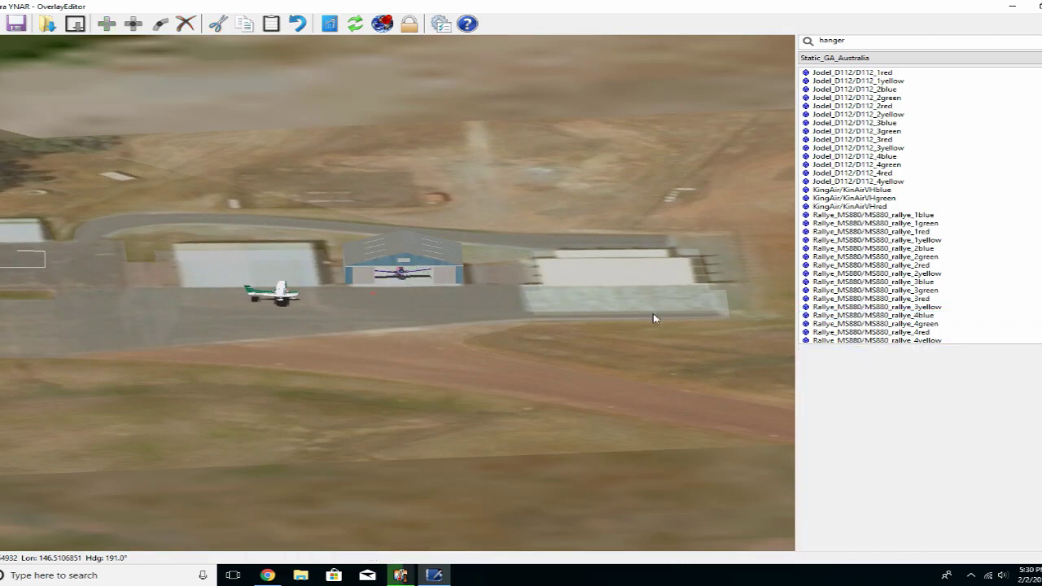
Search the library for people, preview several pilot, cyclist and crew figures, and choose 3D_people_library/Crew_male_b2
{"action": "left_click_drag", "start_coordinate": [847, 41], "coordinate": [749, 58]}
{"action": "key", "text": "BackSpace"}
{"action": "type", "text": "people"}
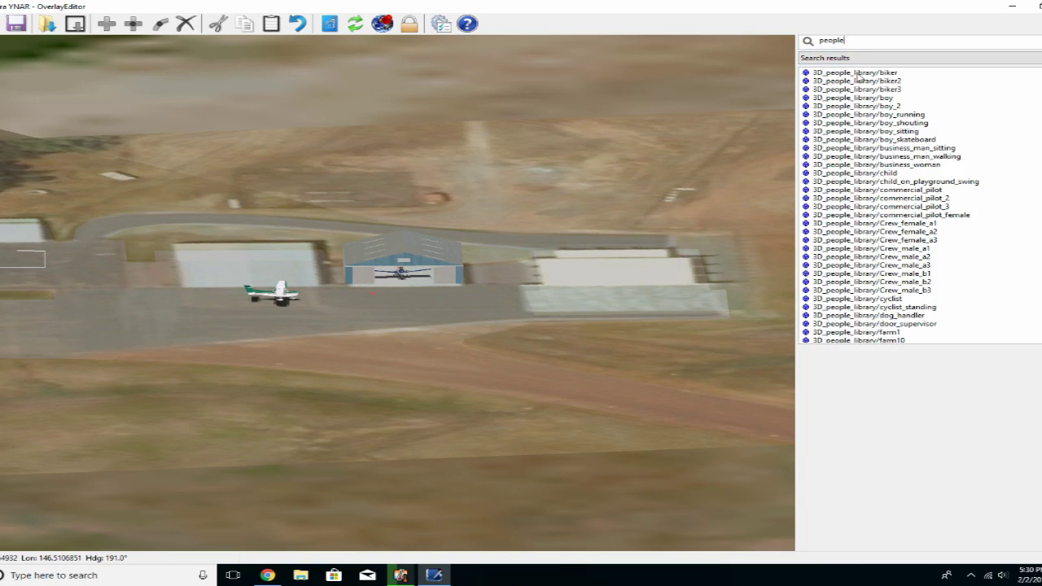
{"action": "left_click", "coordinate": [872, 164]}
{"action": "left_click", "coordinate": [870, 181]}
{"action": "left_click", "coordinate": [868, 197]}
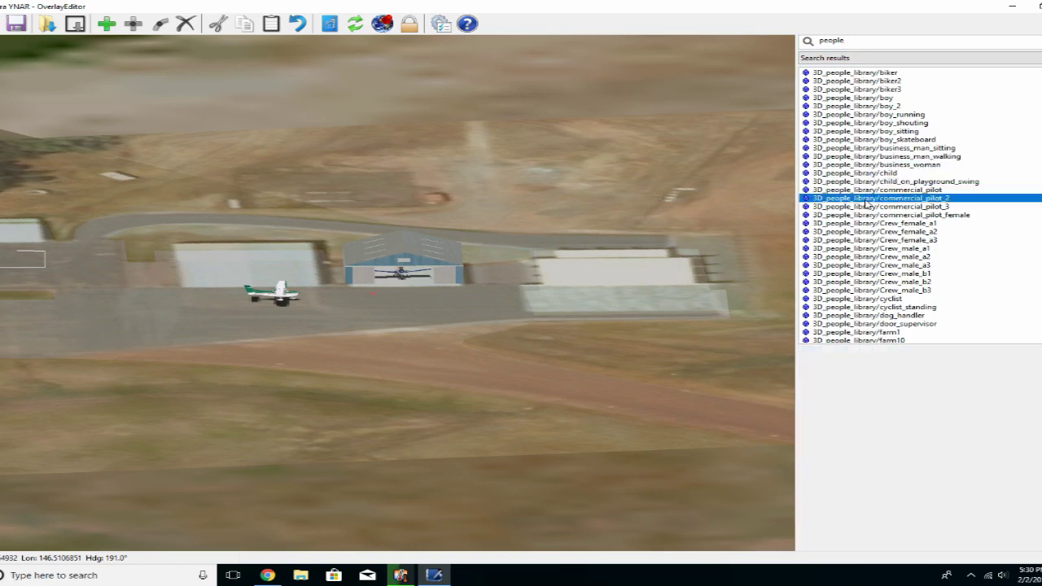
{"action": "left_click", "coordinate": [870, 215]}
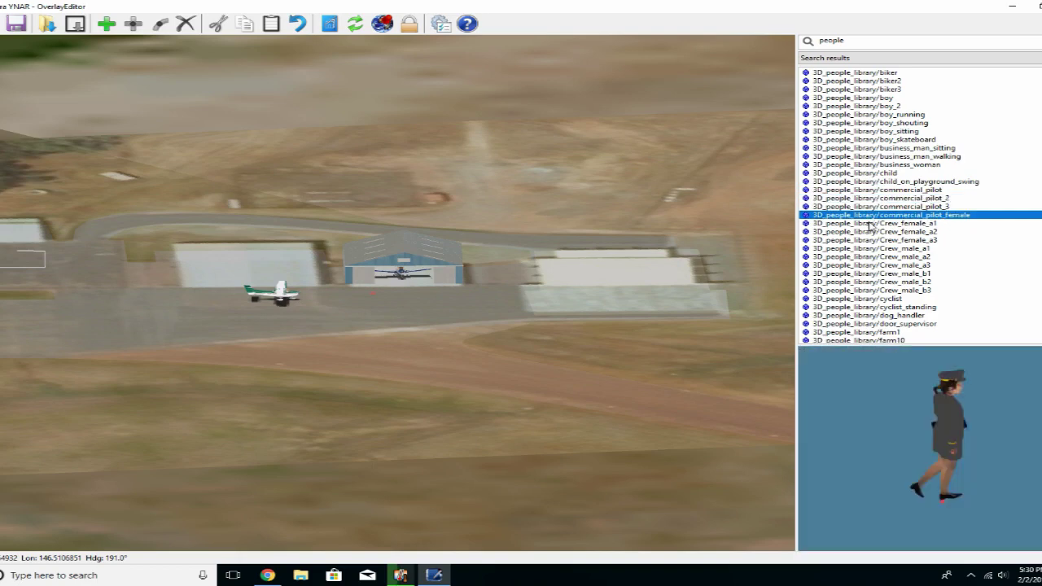
{"action": "left_click", "coordinate": [864, 298]}
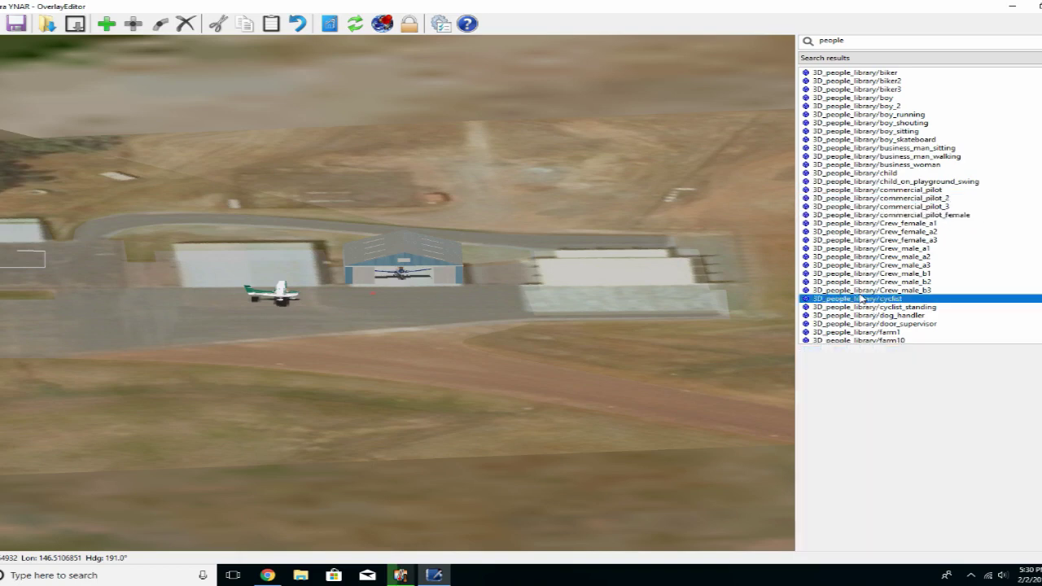
{"action": "left_click", "coordinate": [855, 291]}
{"action": "left_click", "coordinate": [854, 281]}
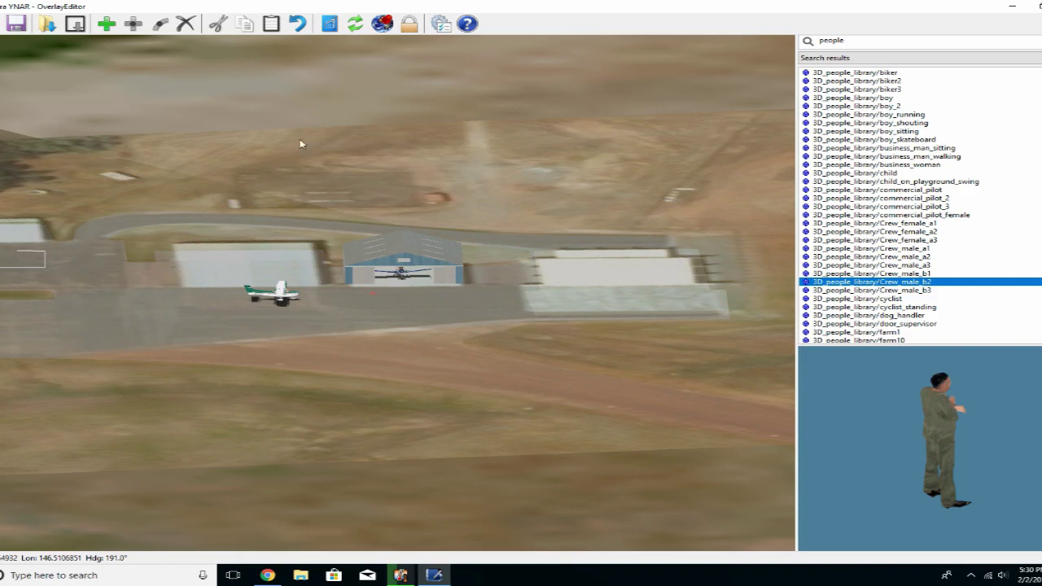
Add the Crew_male_b2 figure and move it into the hangar beside the blue Rallye
{"action": "left_click", "coordinate": [106, 23]}
{"action": "scroll", "coordinate": [162, 130], "scroll_direction": "up", "scroll_amount": 3}
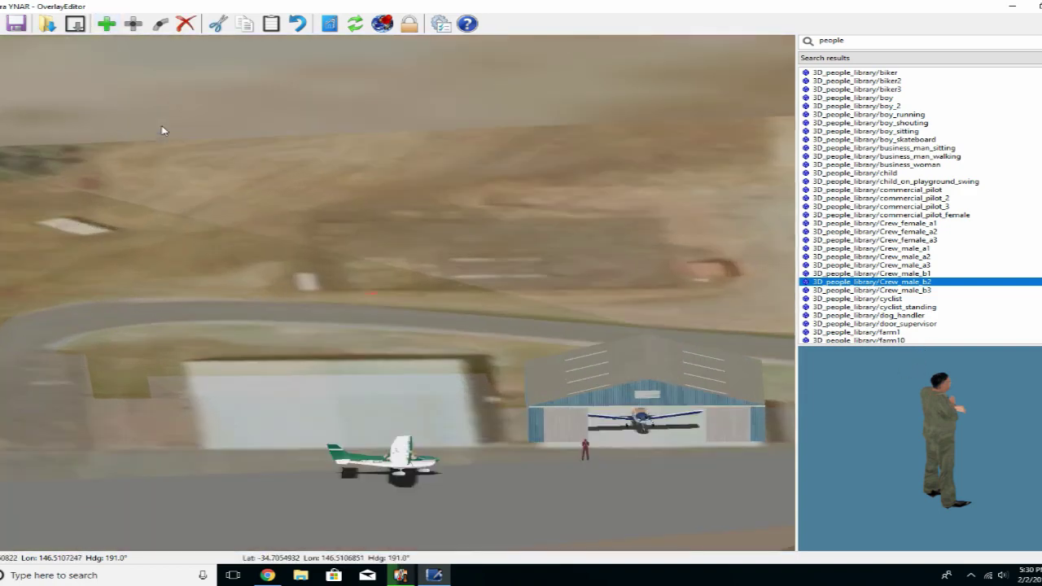
{"action": "key", "text": "Down"}
{"action": "key", "text": "Down"}
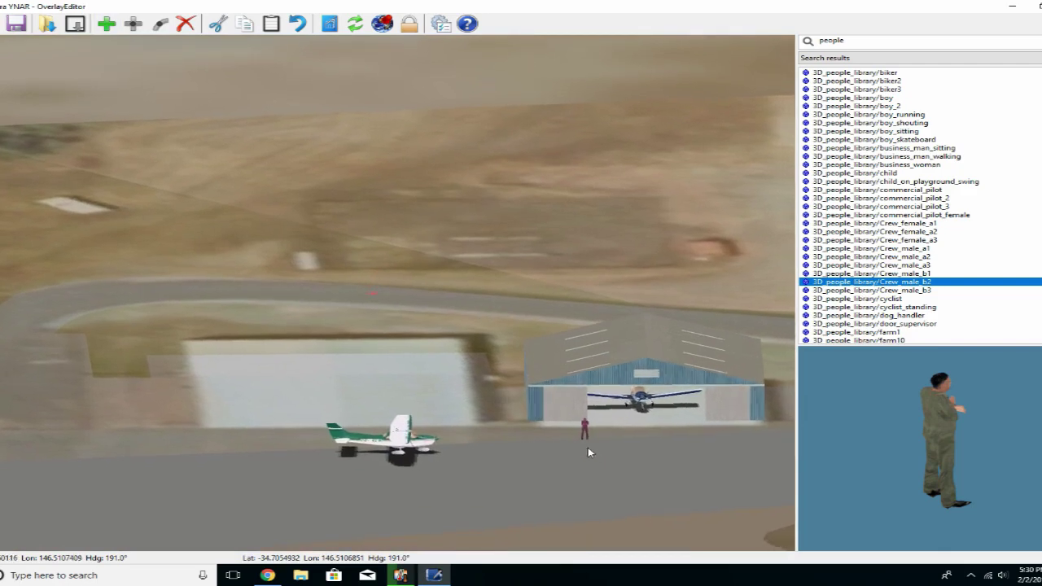
{"action": "key", "text": "Right"}
{"action": "key", "text": "Right"}
{"action": "key", "text": "Right"}
{"action": "key", "text": "Right"}
{"action": "key", "text": "Right"}
{"action": "scroll", "coordinate": [499, 489], "scroll_direction": "up", "scroll_amount": 5}
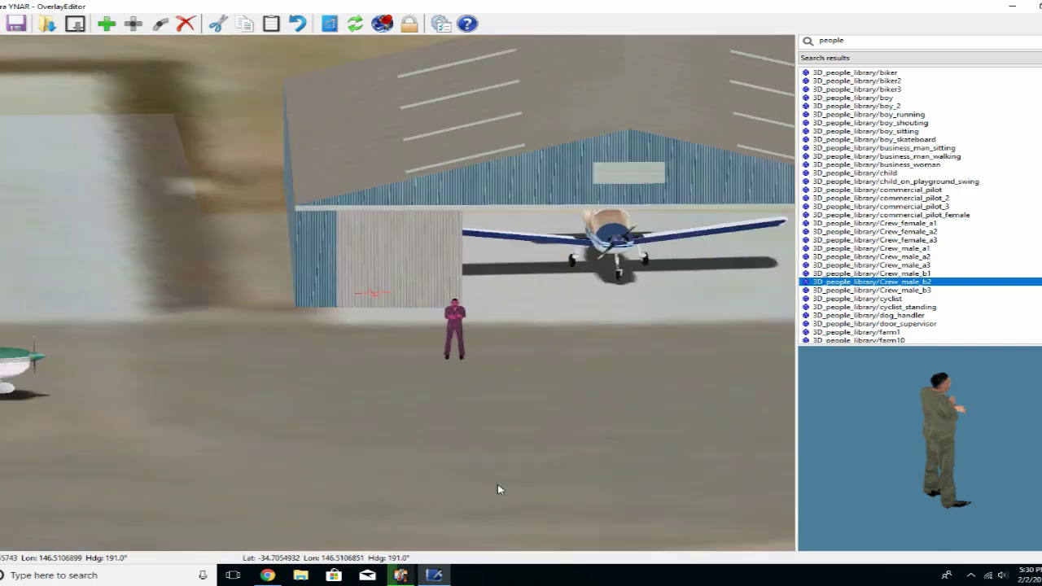
{"action": "left_click_drag", "start_coordinate": [454, 324], "coordinate": [563, 225]}
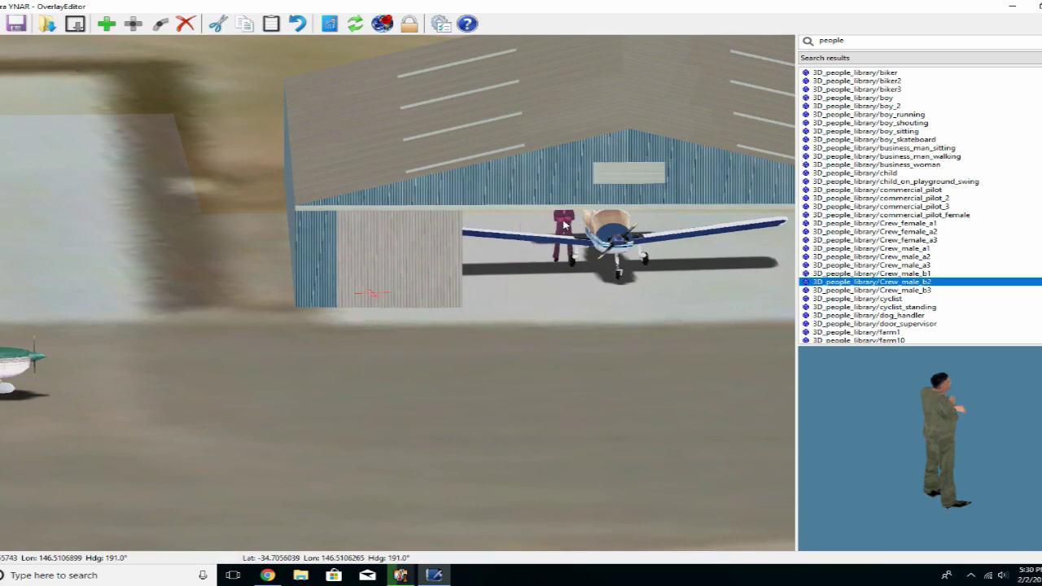
Rotate the crew figure to a heading of 147°
{"action": "key", "text": "q"}
{"action": "key", "text": "q"}
{"action": "key", "text": "q"}
{"action": "key", "text": "q"}
{"action": "key", "text": "q"}
{"action": "key", "text": "q"}
{"action": "key", "text": "q"}
{"action": "key", "text": "q"}
{"action": "key", "text": "q"}
{"action": "key", "text": "q"}
{"action": "key", "text": "q"}
{"action": "key", "text": "q"}
{"action": "key", "text": "q"}
{"action": "key", "text": "q"}
{"action": "key", "text": "q"}
{"action": "key", "text": "q"}
{"action": "key", "text": "q"}
{"action": "key", "text": "q"}
{"action": "key", "text": "q"}
{"action": "key", "text": "q"}
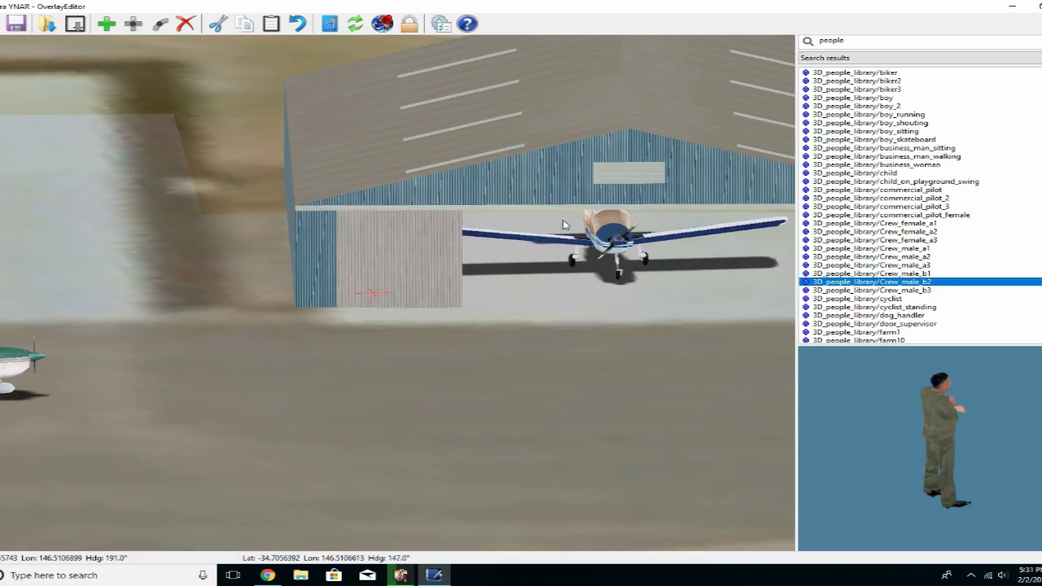
Nudge the crew figure within the hangar so it stands behind the Rallye's wing, clear of the fuselage
{"action": "key", "text": "Right"}
{"action": "key", "text": "Right"}
{"action": "key", "text": "Right"}
{"action": "key", "text": "Left"}
{"action": "key", "text": "Left"}
{"action": "key", "text": "Left"}
{"action": "key", "text": "Left"}
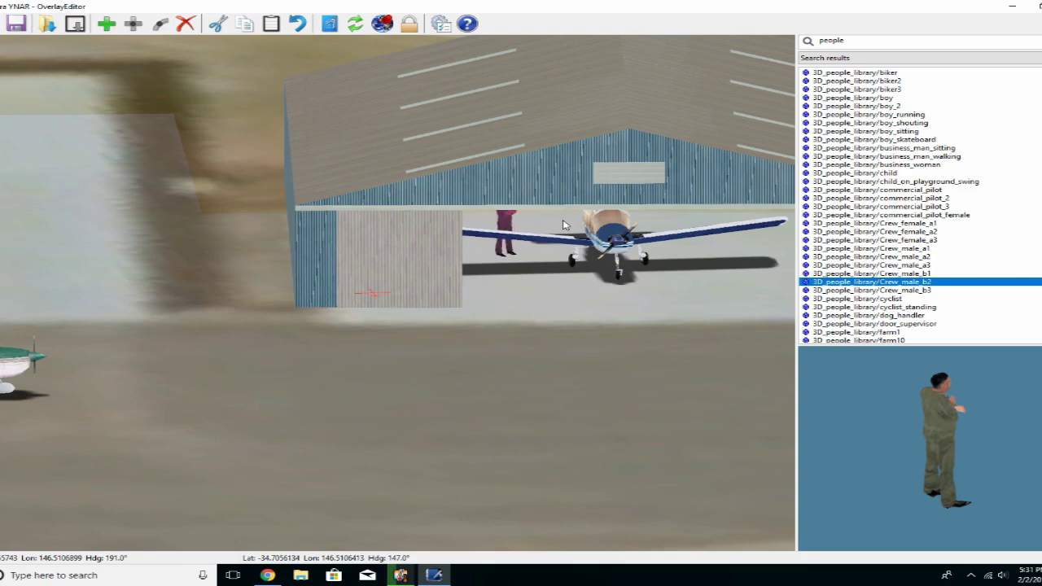
{"action": "key", "text": "Down"}
{"action": "key", "text": "Down"}
{"action": "key", "text": "Down"}
{"action": "key", "text": "Down"}
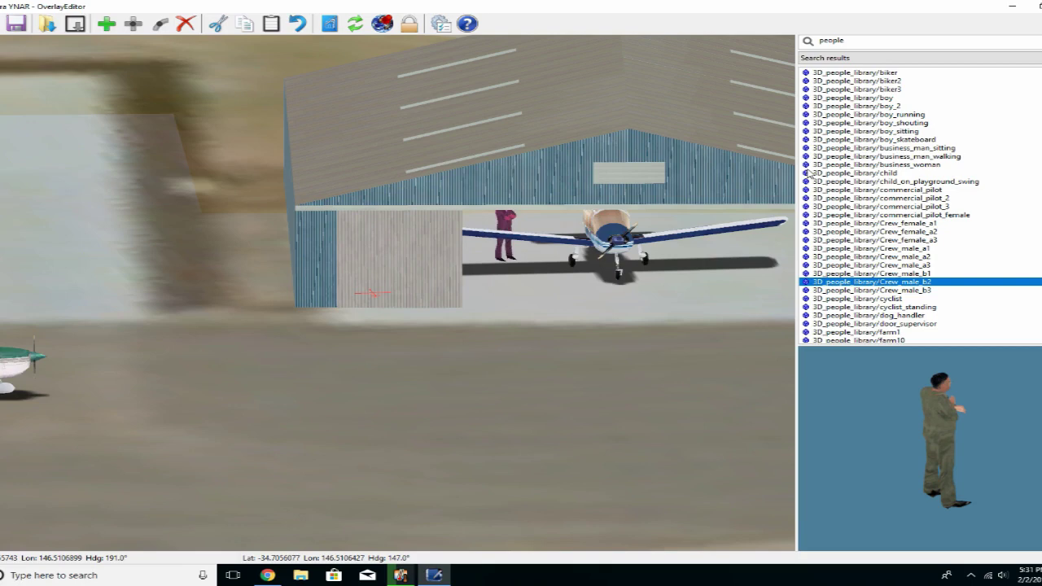
Add a 3D_people_library/door_supervisor figure at a heading of 191° on the grass strip beside the long terminal building facing the apron
{"action": "scroll", "coordinate": [600, 392], "scroll_direction": "down", "scroll_amount": 5}
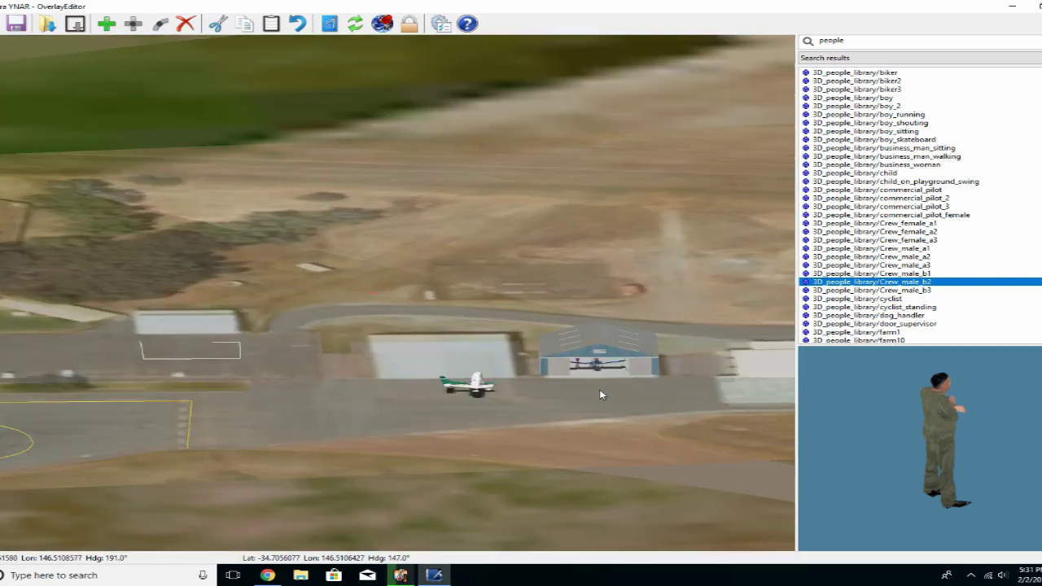
{"action": "left_click", "coordinate": [869, 324]}
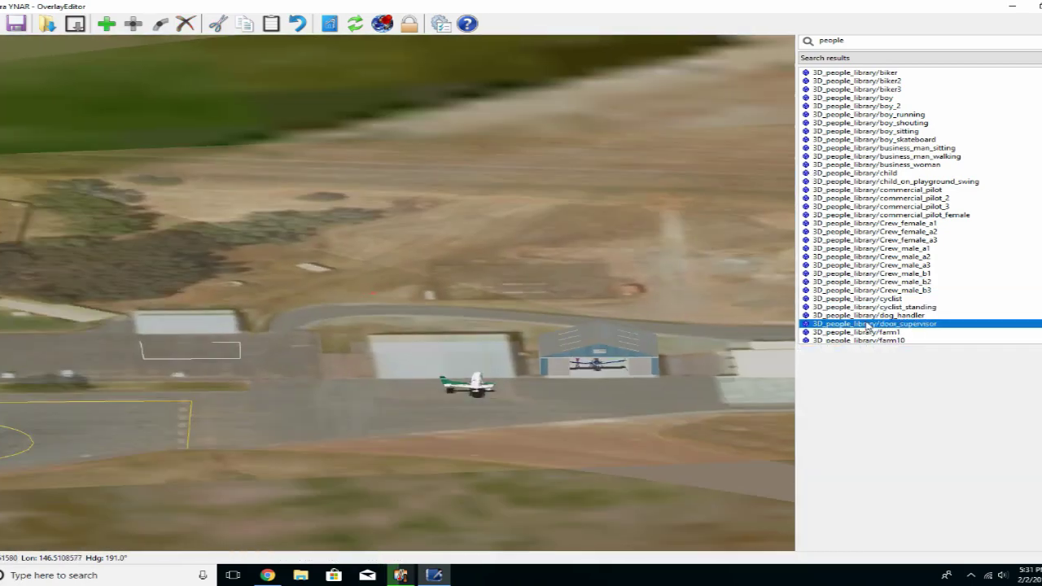
{"action": "key", "text": "Left"}
{"action": "key", "text": "Left"}
{"action": "key", "text": "Left"}
{"action": "key", "text": "Left"}
{"action": "key", "text": "Left"}
{"action": "key", "text": "Left"}
{"action": "key", "text": "Left"}
{"action": "key", "text": "Left"}
{"action": "key", "text": "Left"}
{"action": "key", "text": "Left"}
{"action": "key", "text": "Left"}
{"action": "key", "text": "Left"}
{"action": "key", "text": "Left"}
{"action": "key", "text": "Left"}
{"action": "key", "text": "Left"}
{"action": "key", "text": "Left"}
{"action": "key", "text": "Left"}
{"action": "key", "text": "Left"}
{"action": "key", "text": "Left"}
{"action": "key", "text": "Left"}
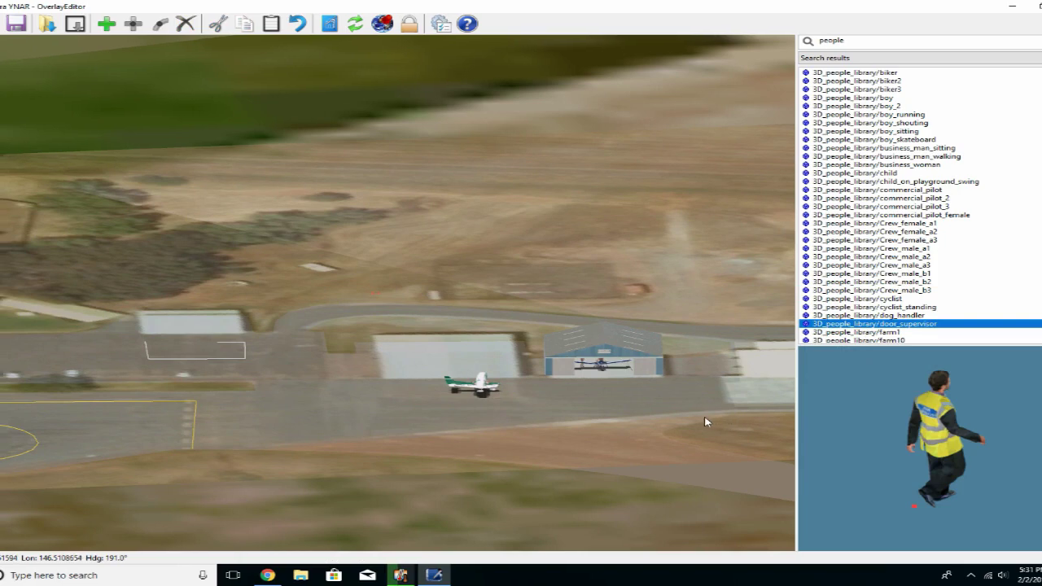
{"action": "key", "text": "Left"}
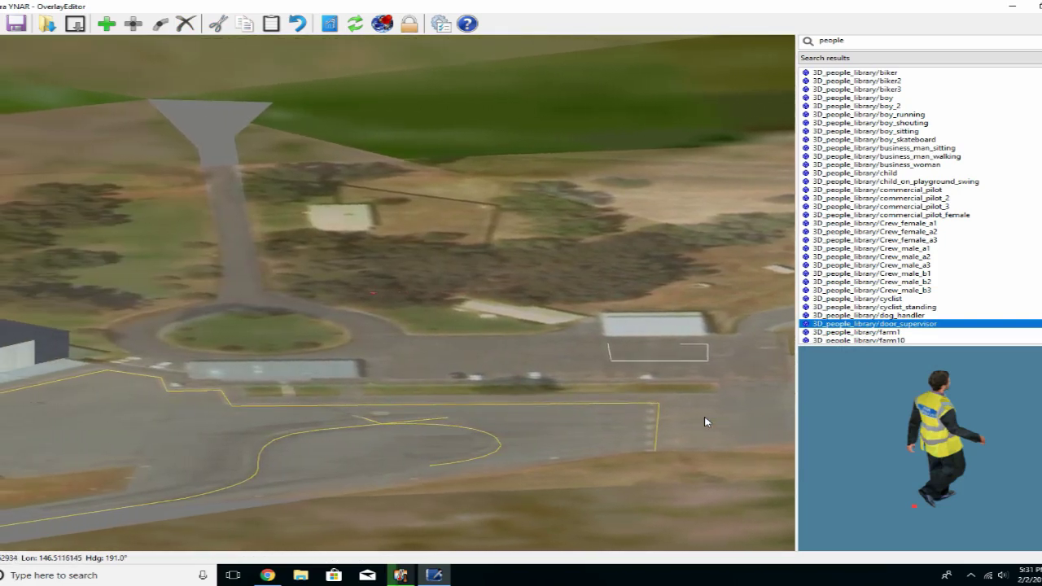
{"action": "key", "text": "Up"}
{"action": "key", "text": "Up"}
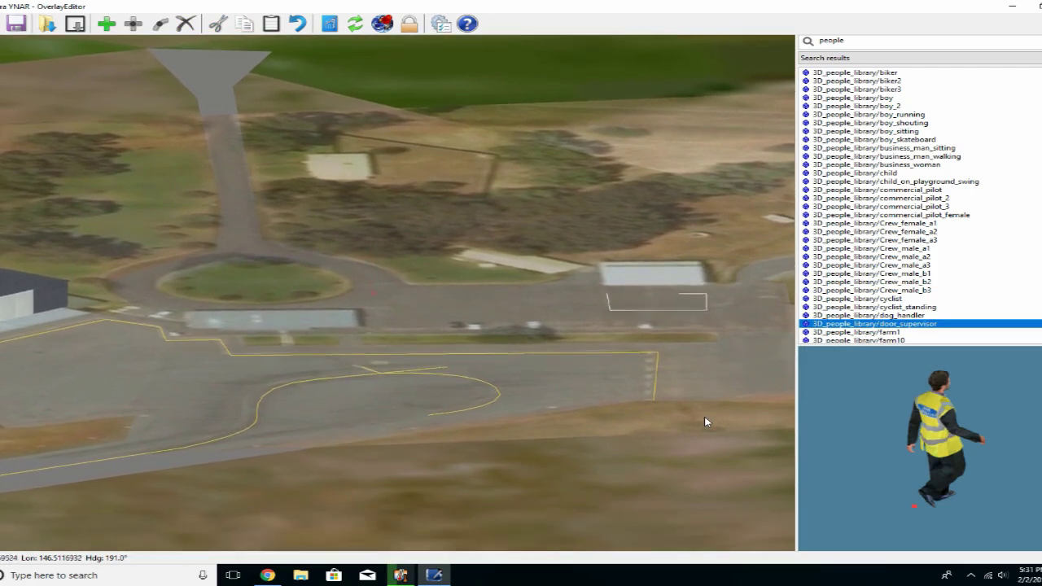
{"action": "key", "text": "Up"}
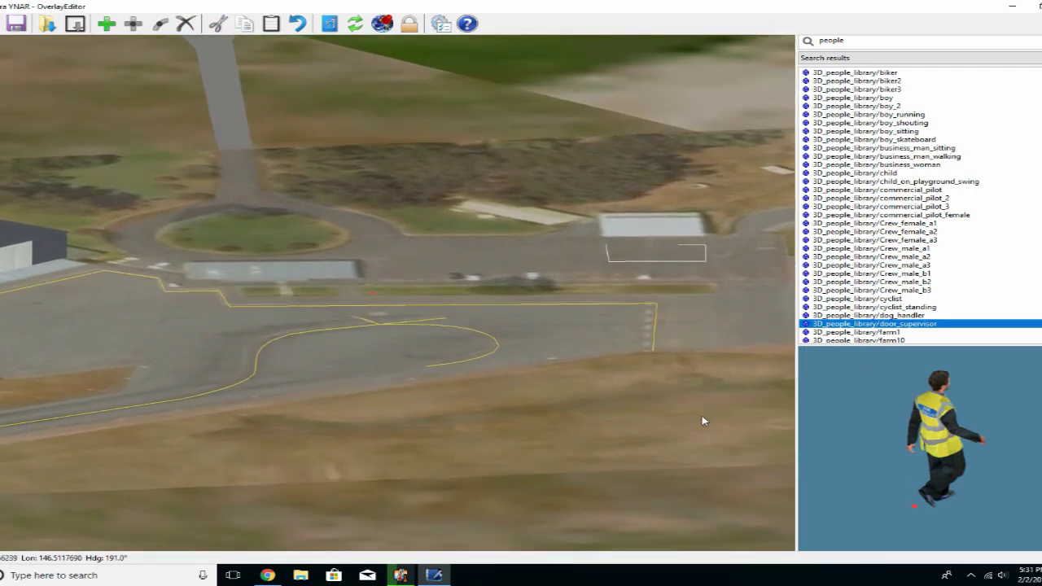
{"action": "left_click", "coordinate": [106, 23]}
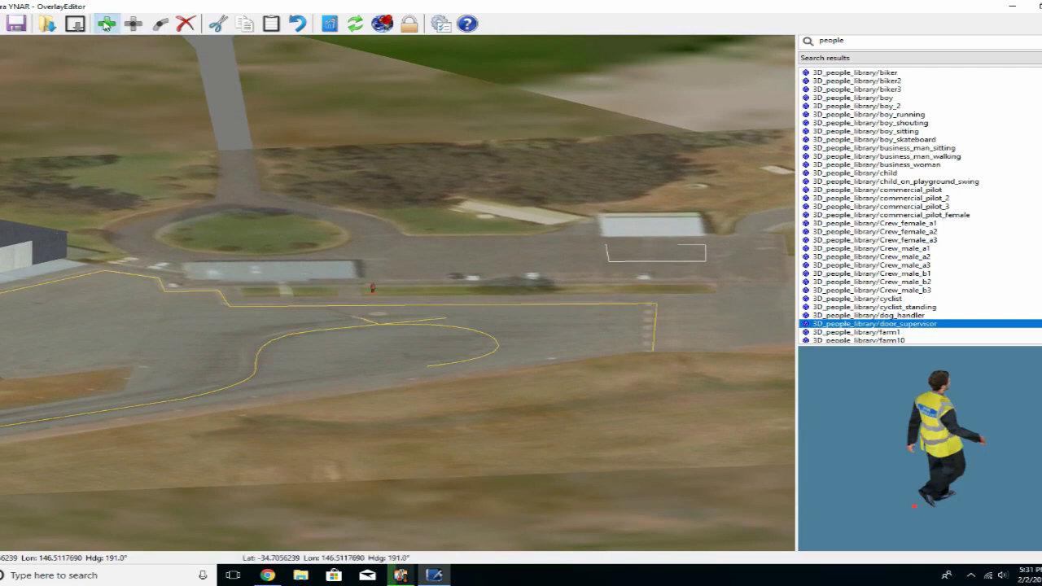
Add the girl_sitting_2 figure on the grass strip beside the door supervisor, facing a heading of 71°
{"action": "left_click", "coordinate": [852, 334]}
{"action": "scroll", "coordinate": [921, 204], "scroll_direction": "down", "scroll_amount": 7}
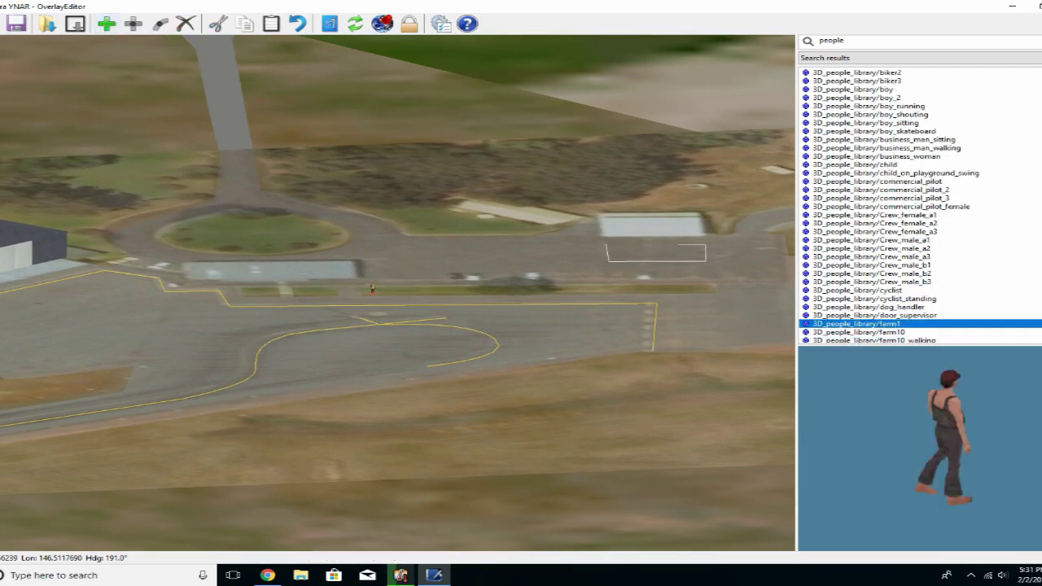
{"action": "scroll", "coordinate": [920, 204], "scroll_direction": "down", "scroll_amount": 10}
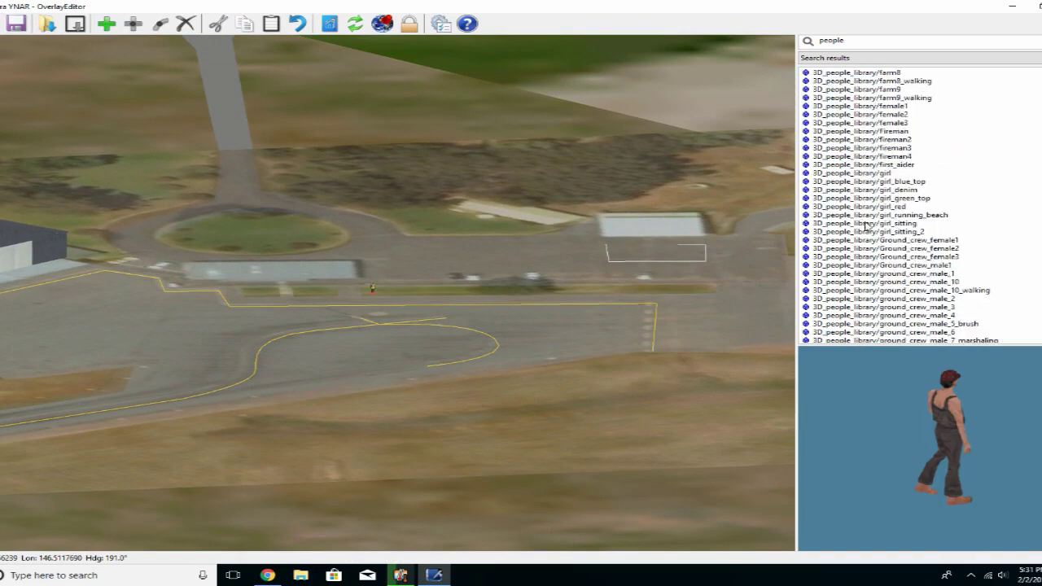
{"action": "left_click", "coordinate": [876, 234]}
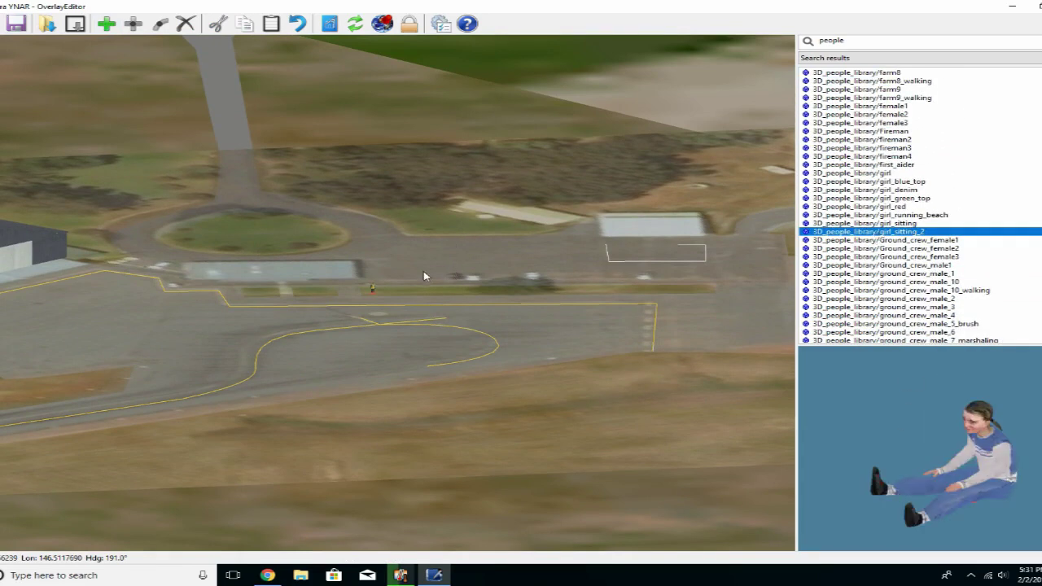
{"action": "scroll", "coordinate": [423, 276], "scroll_direction": "up", "scroll_amount": 5}
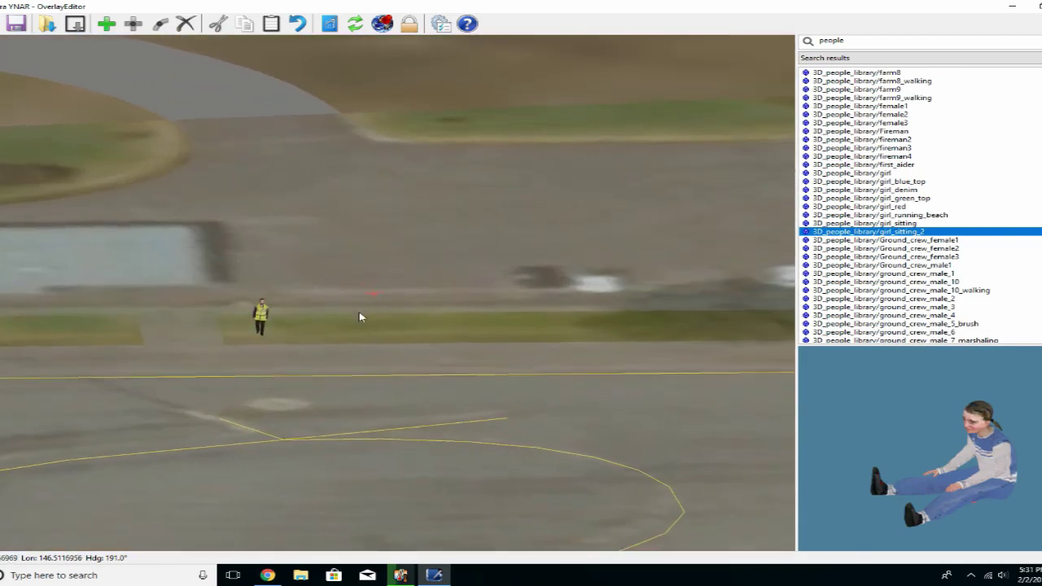
{"action": "left_click", "coordinate": [106, 24]}
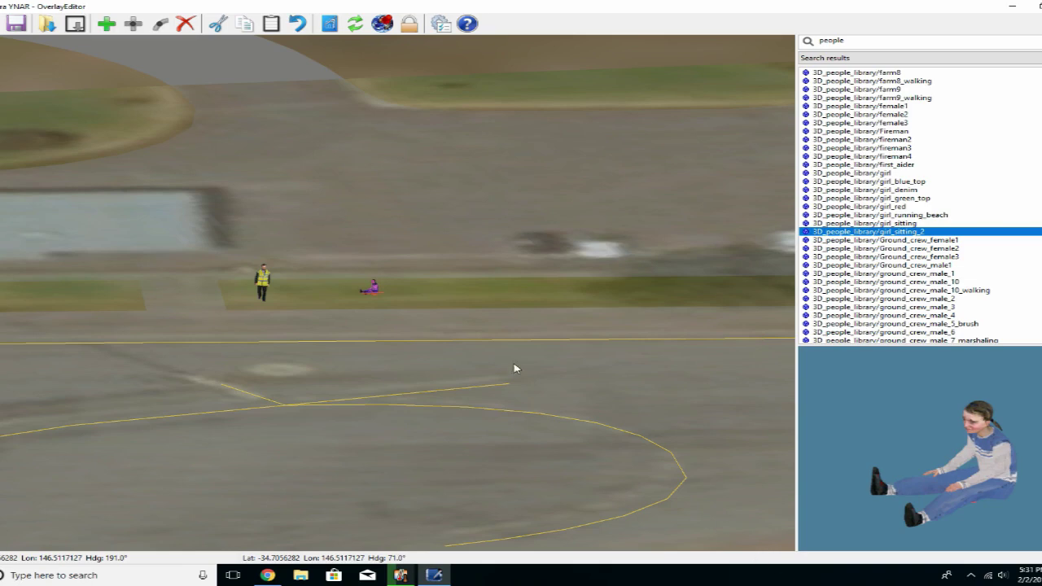
Preview the 3D_people_library/girl_green_top figure
{"action": "scroll", "coordinate": [467, 399], "scroll_direction": "down", "scroll_amount": 5}
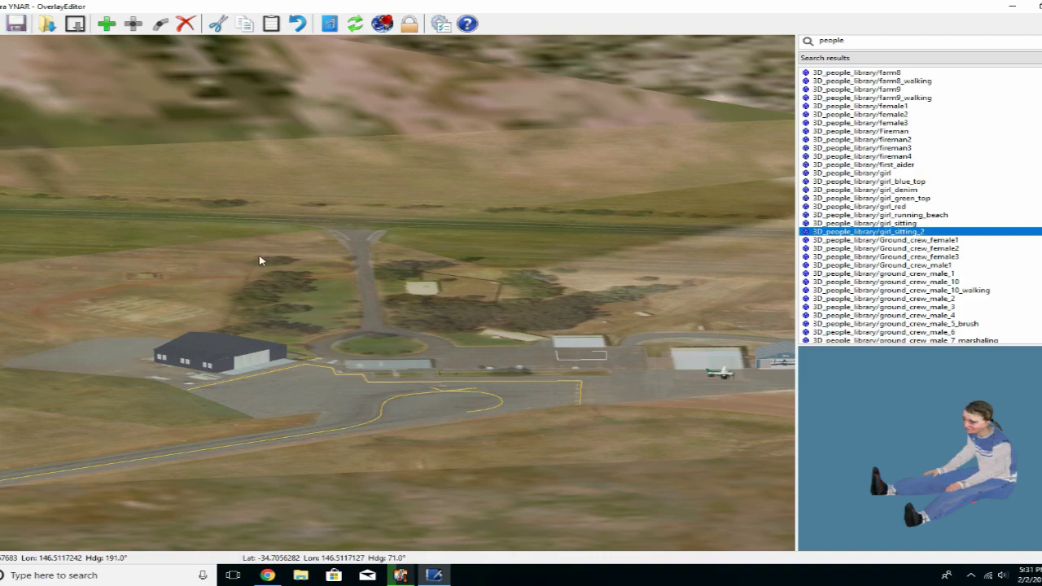
{"action": "scroll", "coordinate": [260, 261], "scroll_direction": "up", "scroll_amount": 2}
{"action": "scroll", "coordinate": [260, 261], "scroll_direction": "down", "scroll_amount": 2}
{"action": "left_click", "coordinate": [847, 198]}
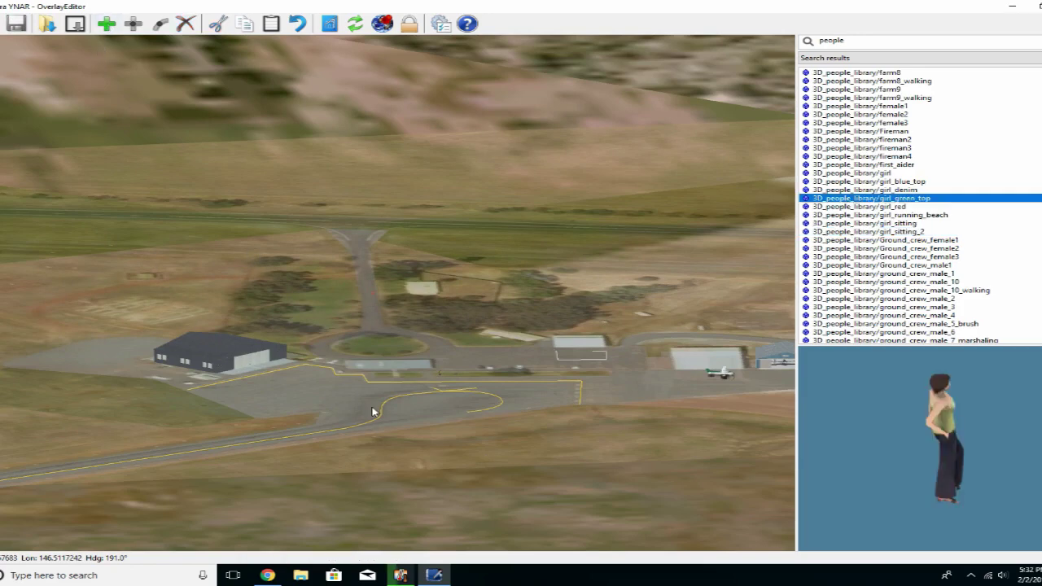
Reposition the dark smhanger2 hangar beside the apron and rotate it to a heading of 55°
{"action": "left_click", "coordinate": [258, 352]}
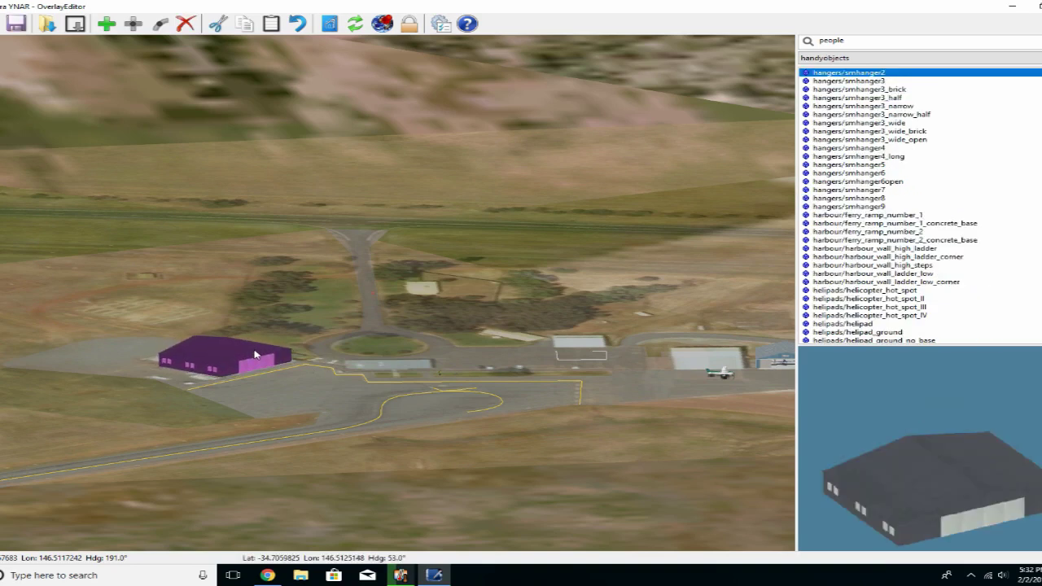
{"action": "left_click_drag", "start_coordinate": [255, 353], "coordinate": [259, 354]}
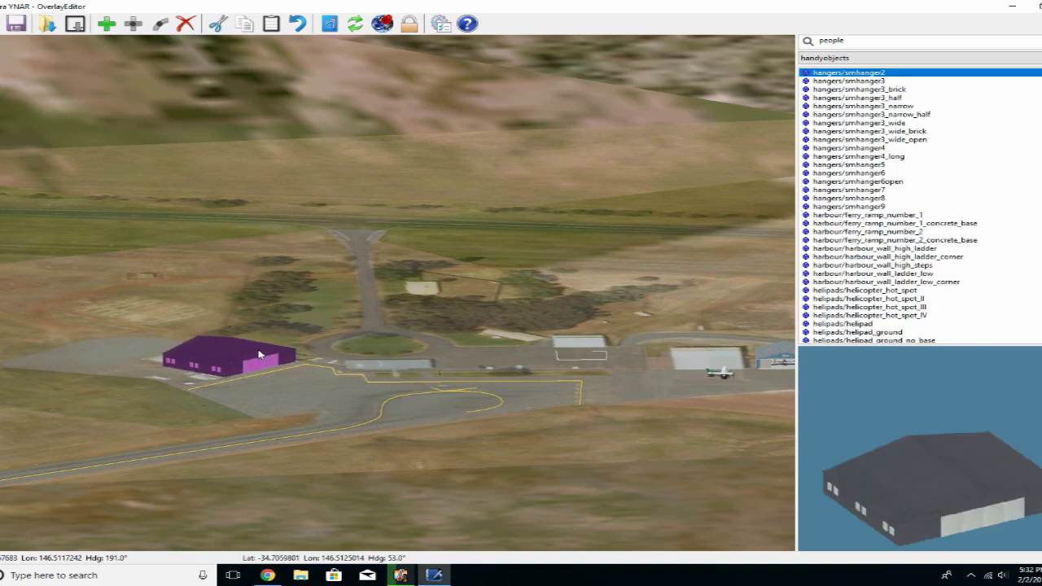
{"action": "key", "text": "a"}
{"action": "key", "text": "a"}
{"action": "key", "text": "a"}
{"action": "key", "text": "w"}
{"action": "key", "text": "w"}
{"action": "key", "text": "e"}
{"action": "key", "text": "e"}
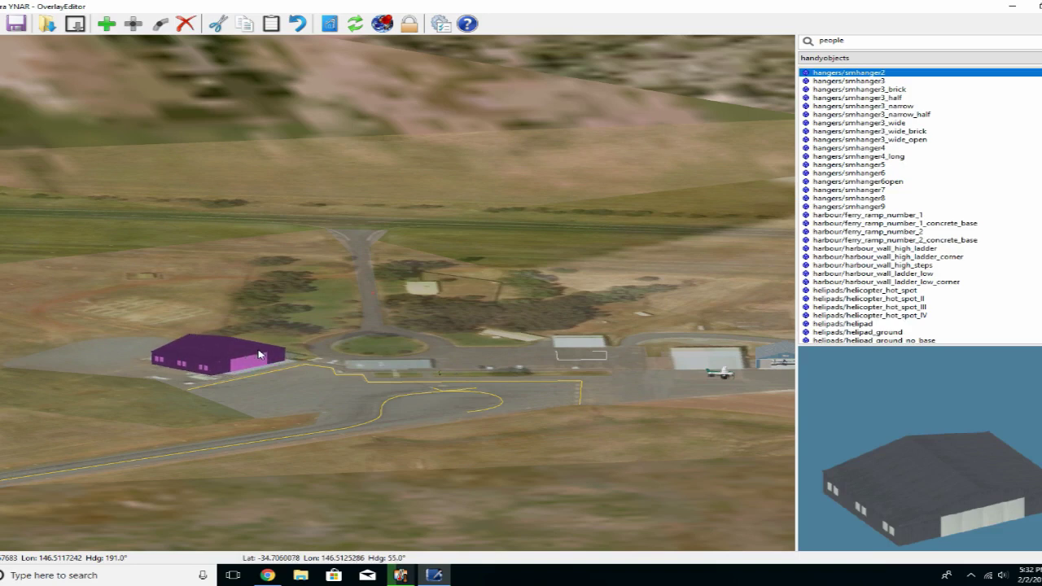
{"action": "left_click_drag", "start_coordinate": [247, 353], "coordinate": [256, 356]}
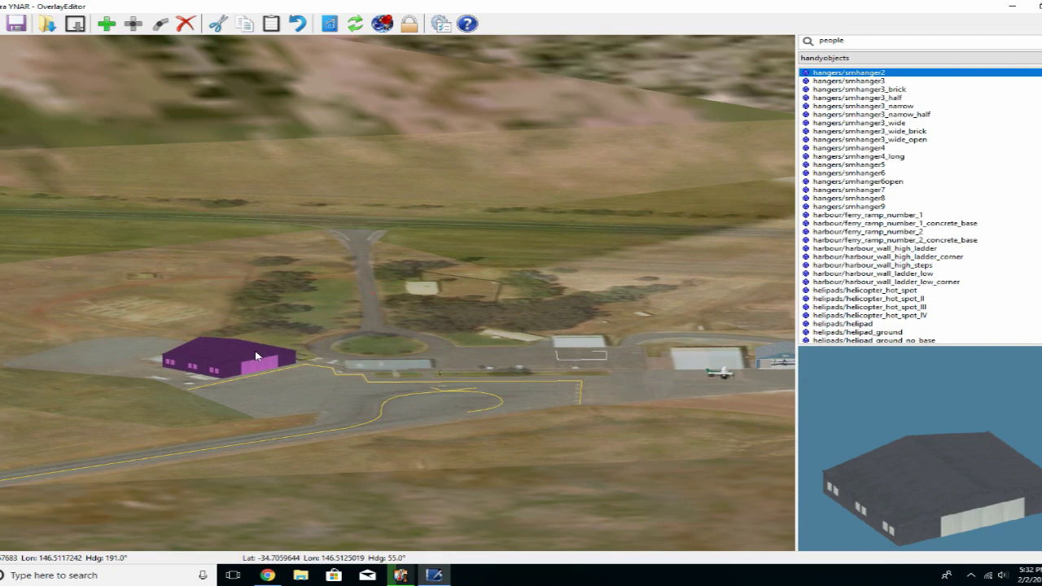
{"action": "left_click", "coordinate": [104, 24]}
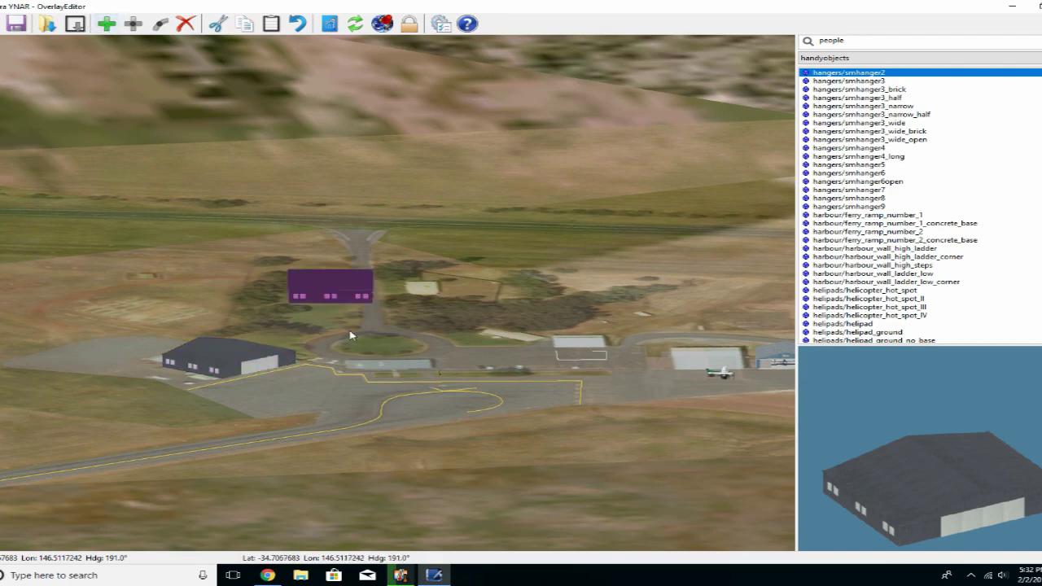
{"action": "key", "text": "Delete"}
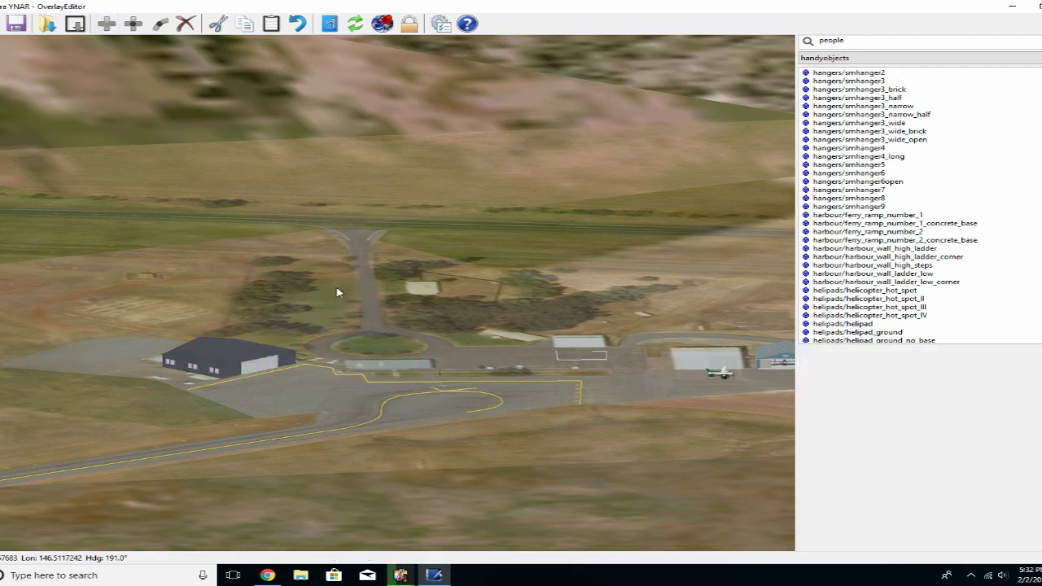
{"action": "key", "text": "Right"}
{"action": "key", "text": "Right"}
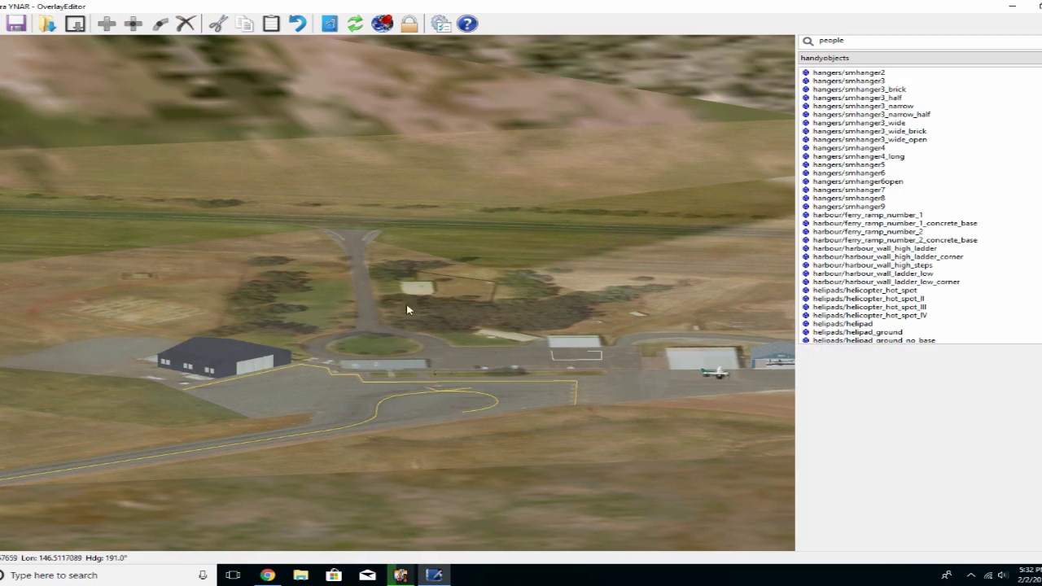
Search the library for omni and choose the Omni_Parking_Lit lamp post
{"action": "double_click", "coordinate": [862, 41]}
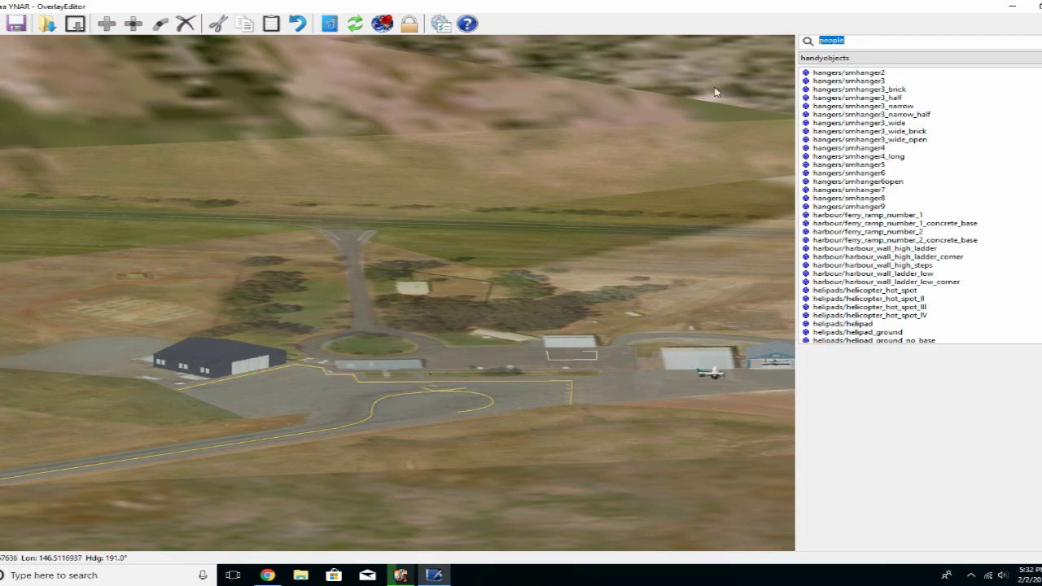
{"action": "type", "text": "omni"}
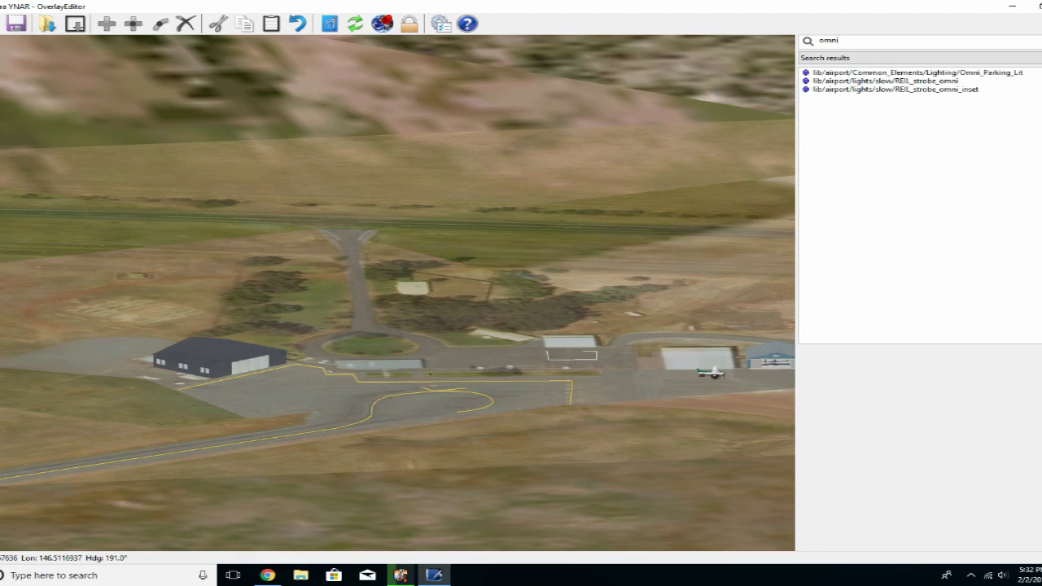
{"action": "left_click", "coordinate": [853, 73]}
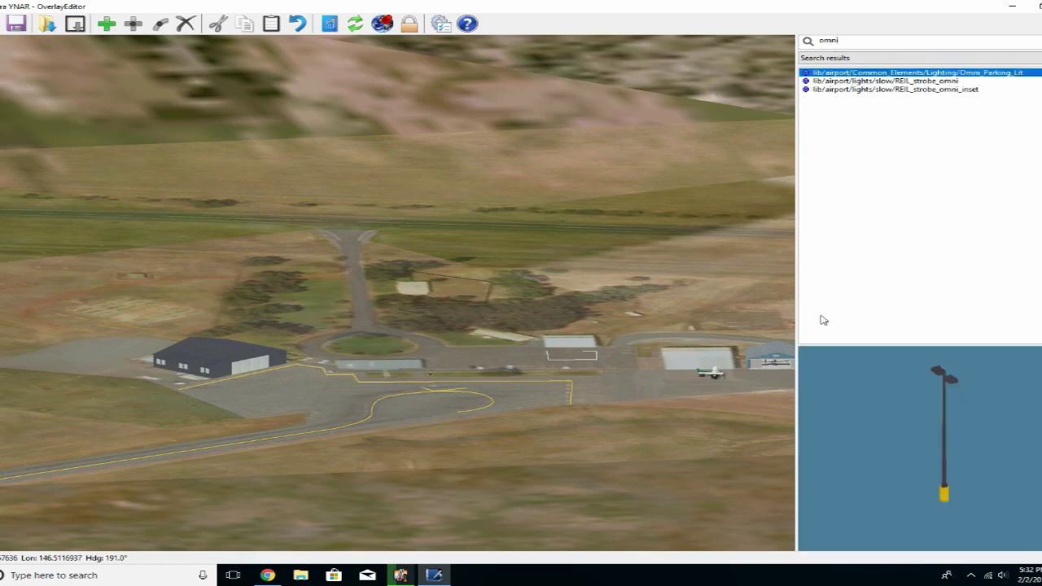
Place three Omni_Parking_Lit lamps at a heading of 188° along one side of the access road, from the roundabout to the main-road junction
{"action": "key", "text": "e"}
{"action": "key", "text": "e"}
{"action": "key", "text": "e"}
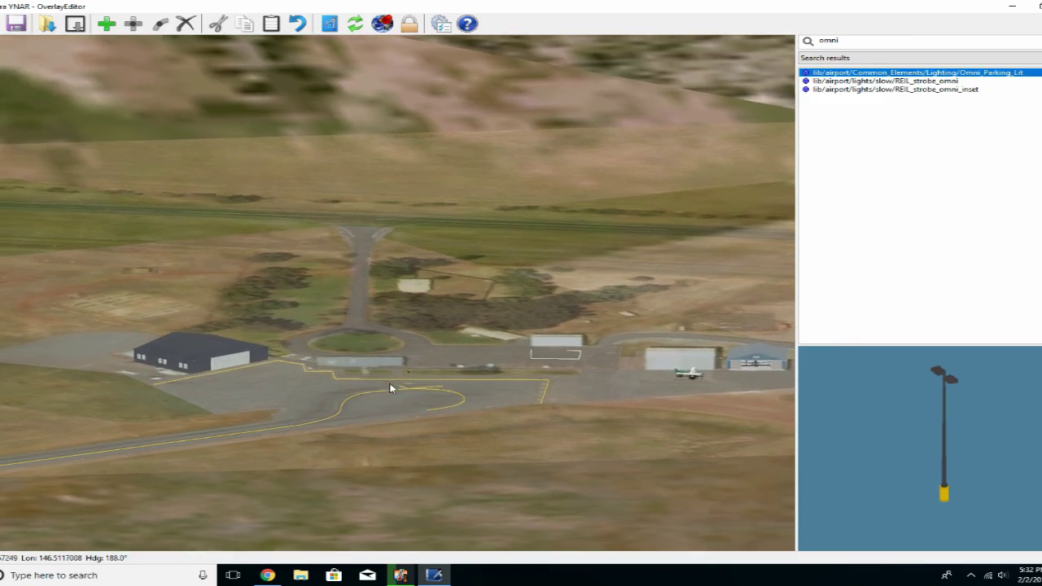
{"action": "key", "text": "Up"}
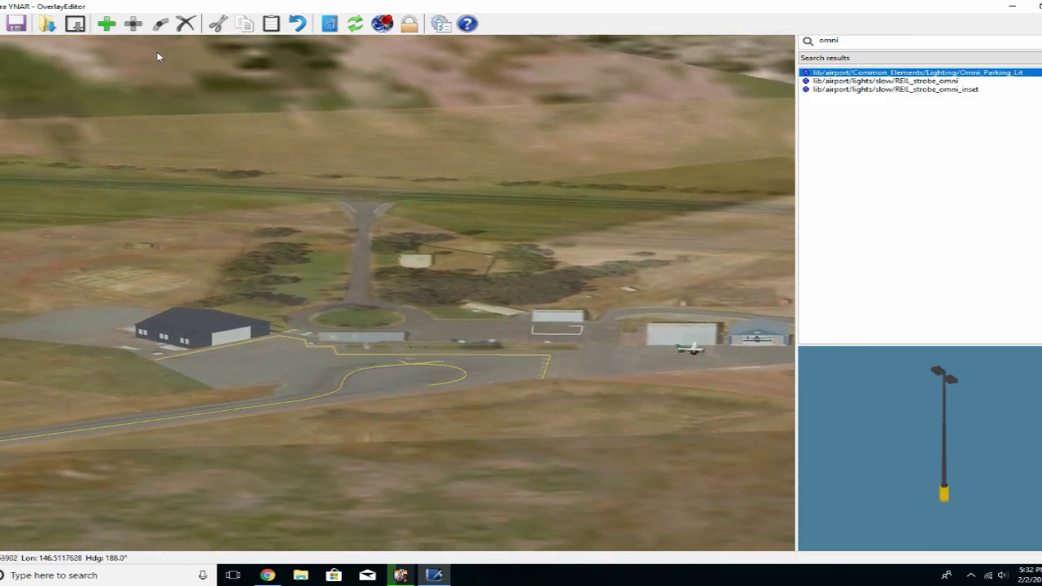
{"action": "left_click", "coordinate": [106, 23]}
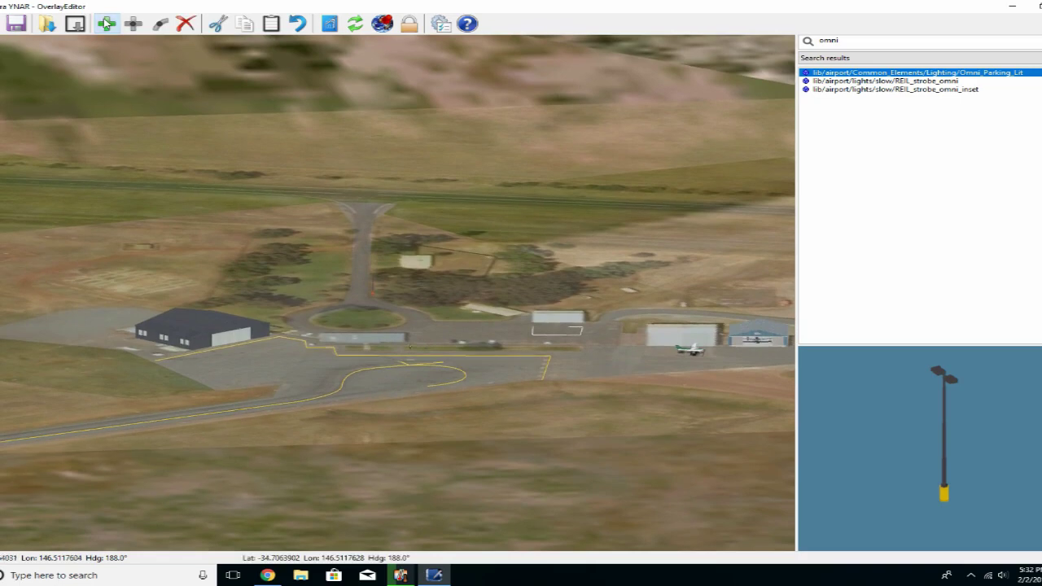
{"action": "key", "text": "Down"}
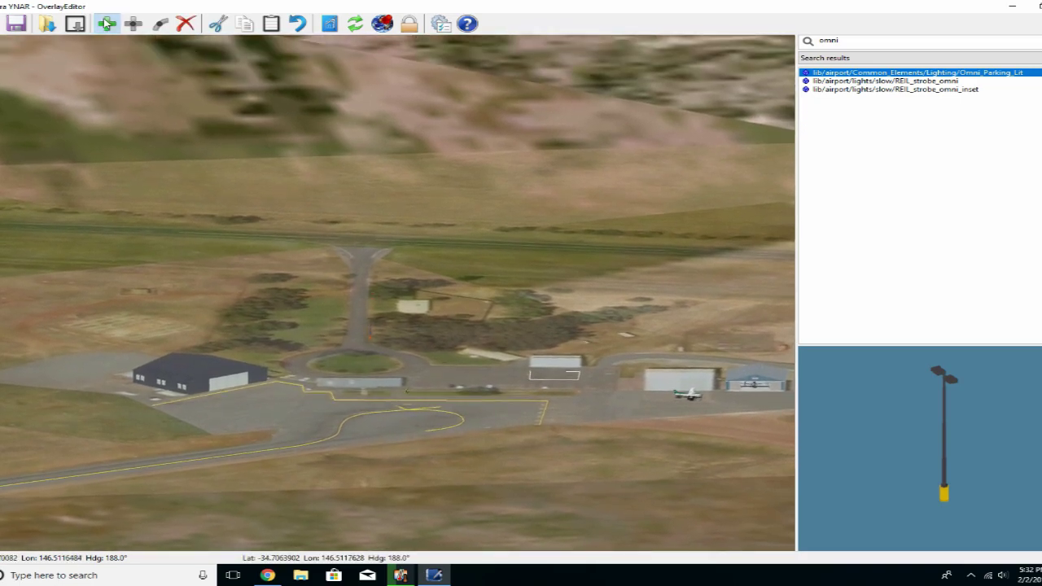
{"action": "key", "text": "Down"}
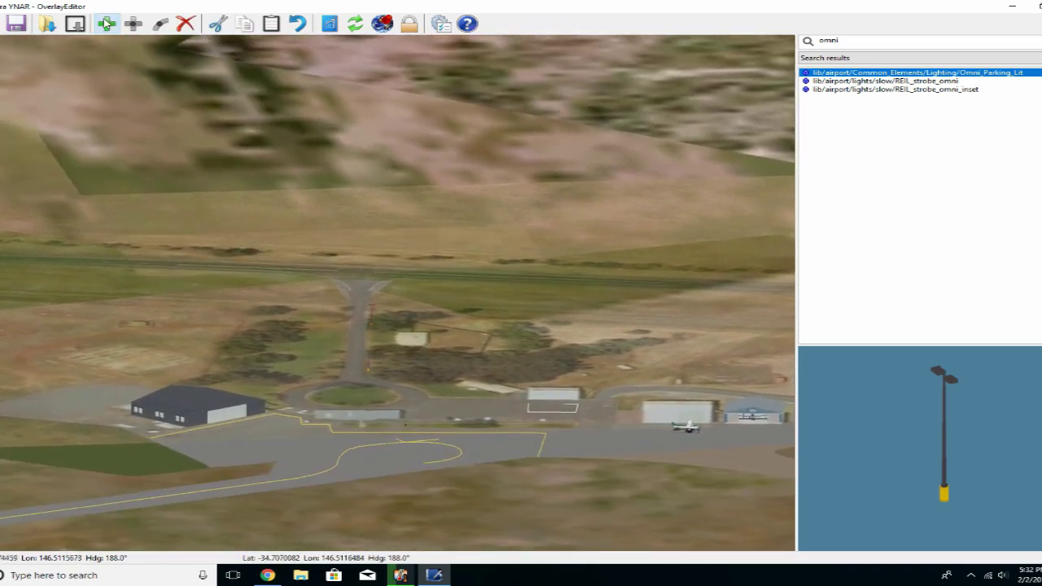
{"action": "key", "text": "Down"}
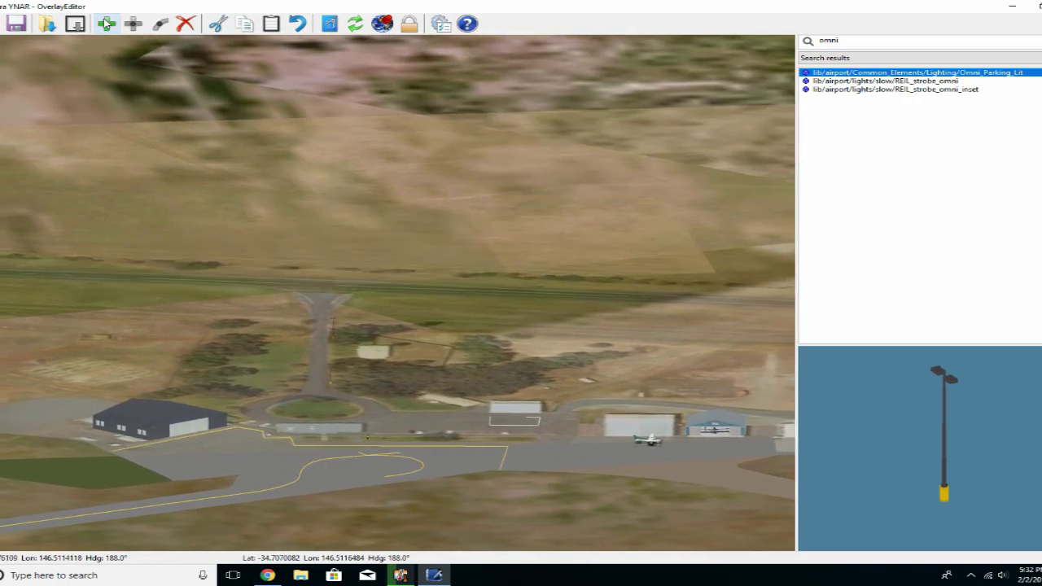
{"action": "key", "text": "Down"}
{"action": "key", "text": "Left"}
{"action": "left_click", "coordinate": [104, 23]}
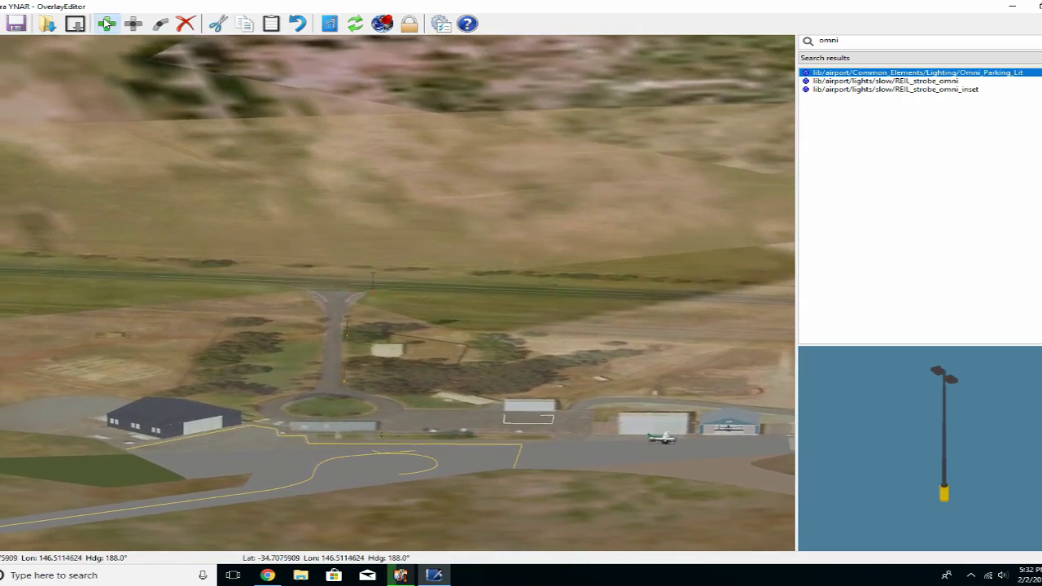
Place two more Omni_Parking_Lit lamps on the opposite side of the access road, one at the junction and one closer to the roundabout
{"action": "key", "text": "Left"}
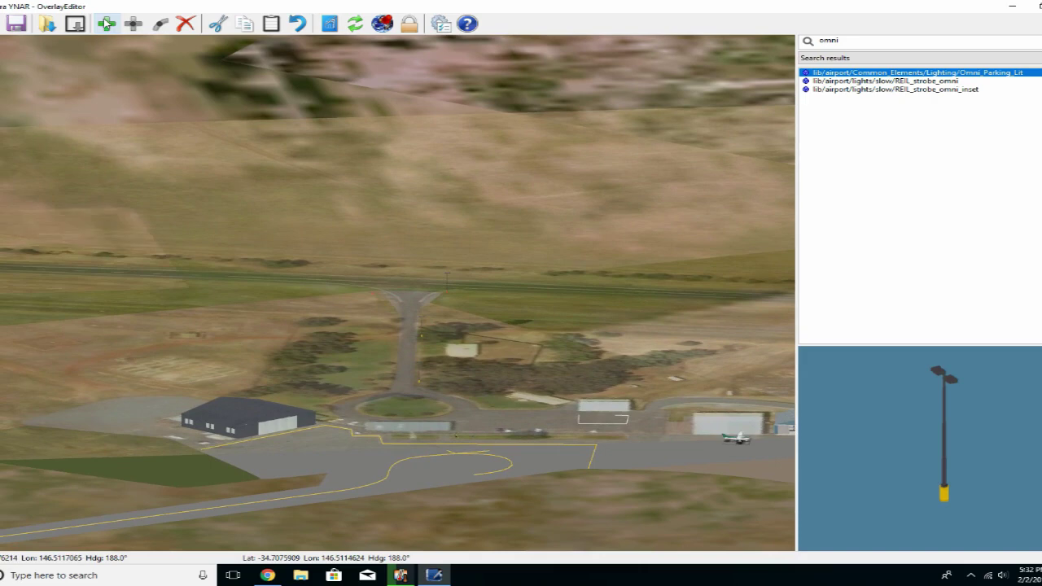
{"action": "left_click", "coordinate": [105, 23]}
{"action": "key", "text": "Down"}
{"action": "key", "text": "Down"}
{"action": "key", "text": "Down"}
{"action": "key", "text": "Down"}
{"action": "key", "text": "Down"}
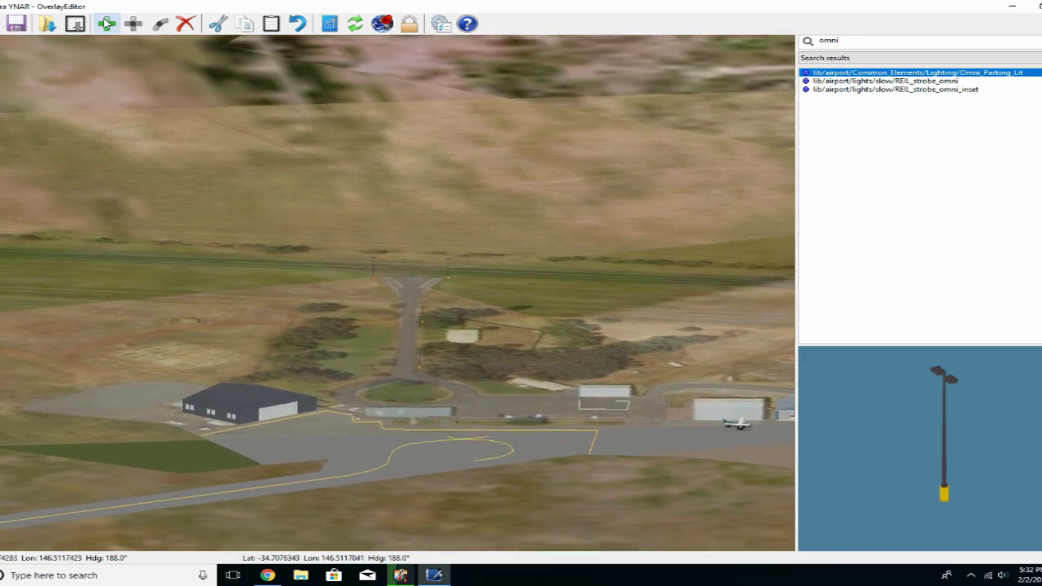
{"action": "key", "text": "Right"}
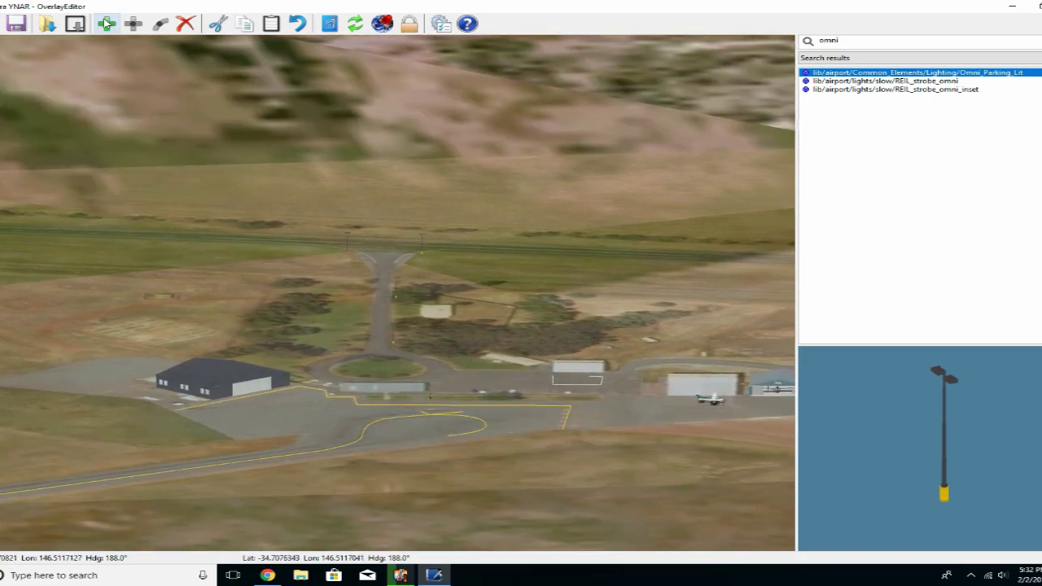
{"action": "key", "text": "Down"}
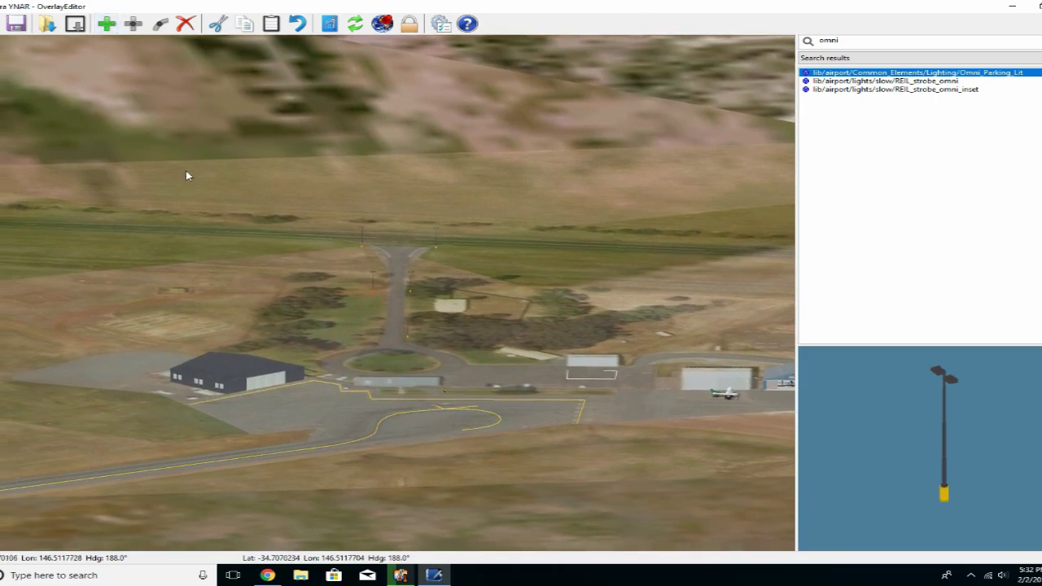
Place an Omni_Parking_Lit lamp on the unlit side of the access road near the roundabout and another between the roundabout and the dark hangar
{"action": "key", "text": "Up"}
{"action": "key", "text": "Up"}
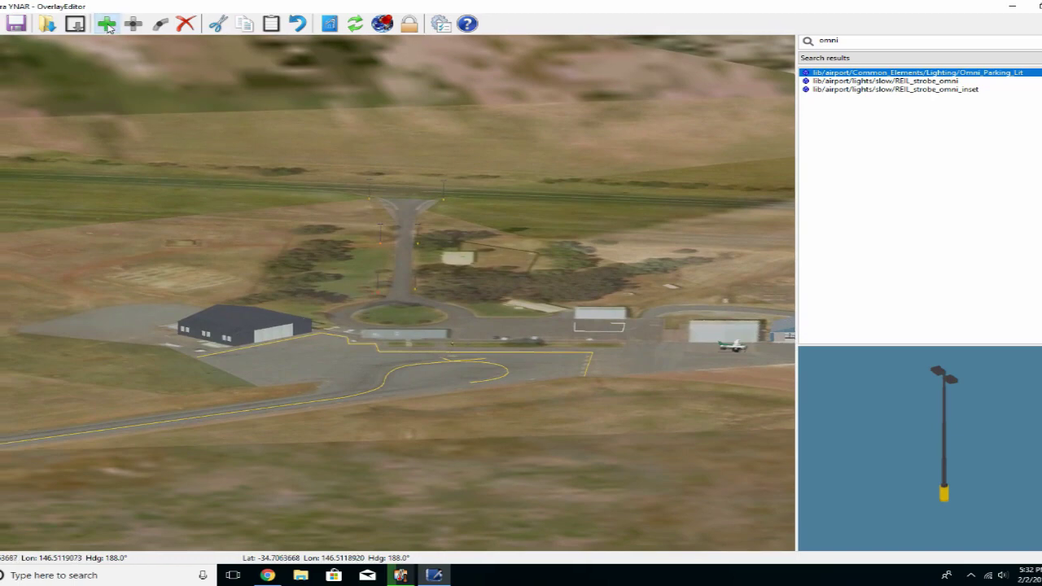
{"action": "key", "text": "Left"}
{"action": "key", "text": "Down"}
{"action": "key", "text": "Down"}
{"action": "key", "text": "Down"}
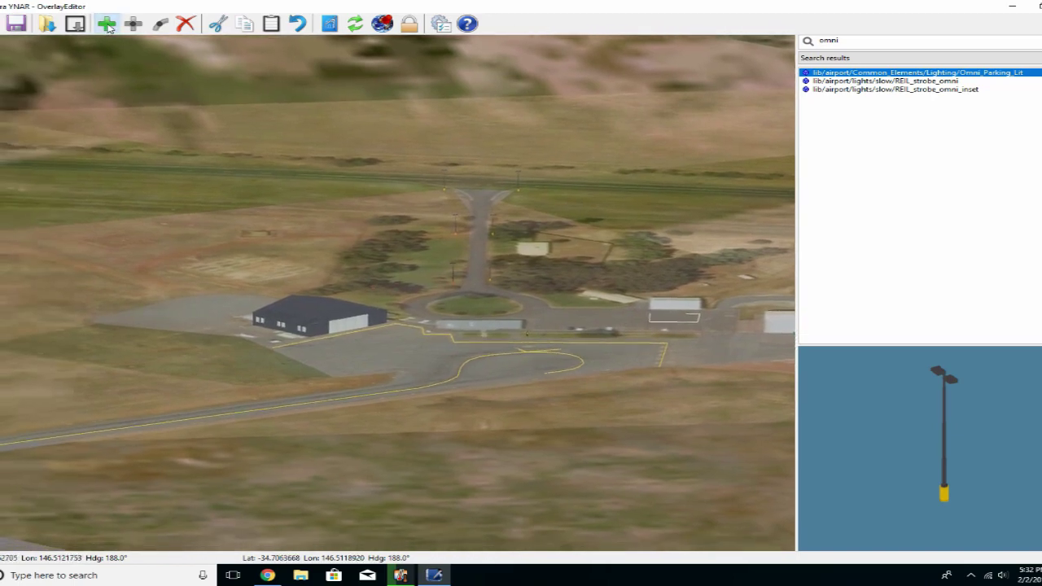
{"action": "key", "text": "Up"}
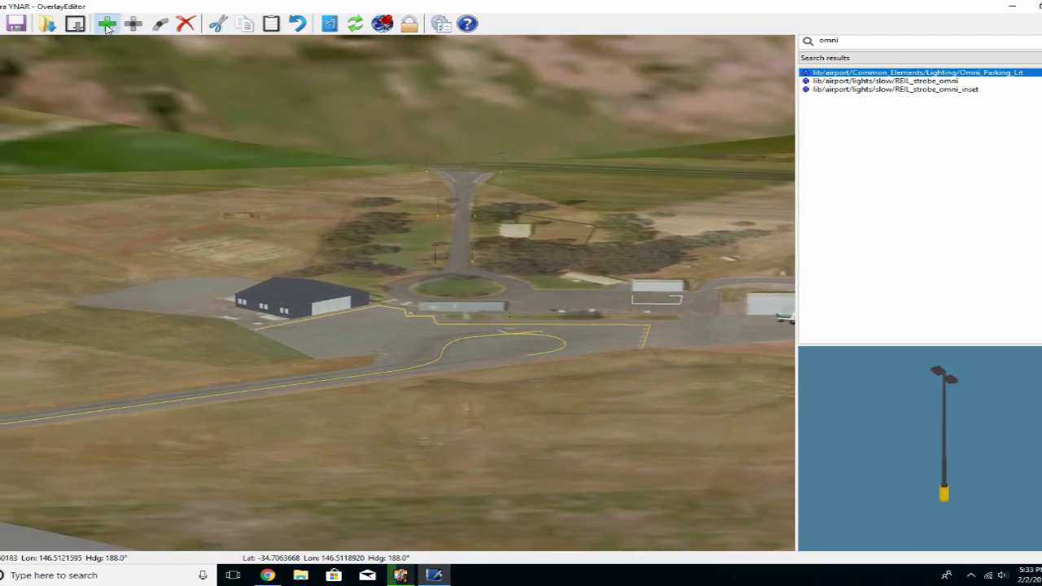
{"action": "key", "text": "Up"}
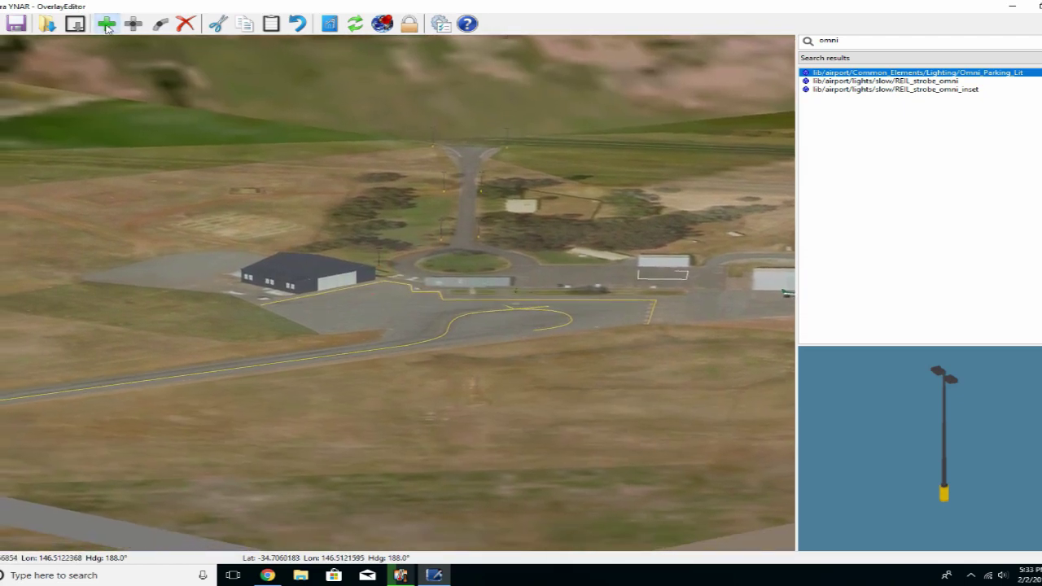
Place another Omni_Parking_Lit lamp at a heading of 188° just outside the windowed wall of the dark hangar
{"action": "key", "text": "Left"}
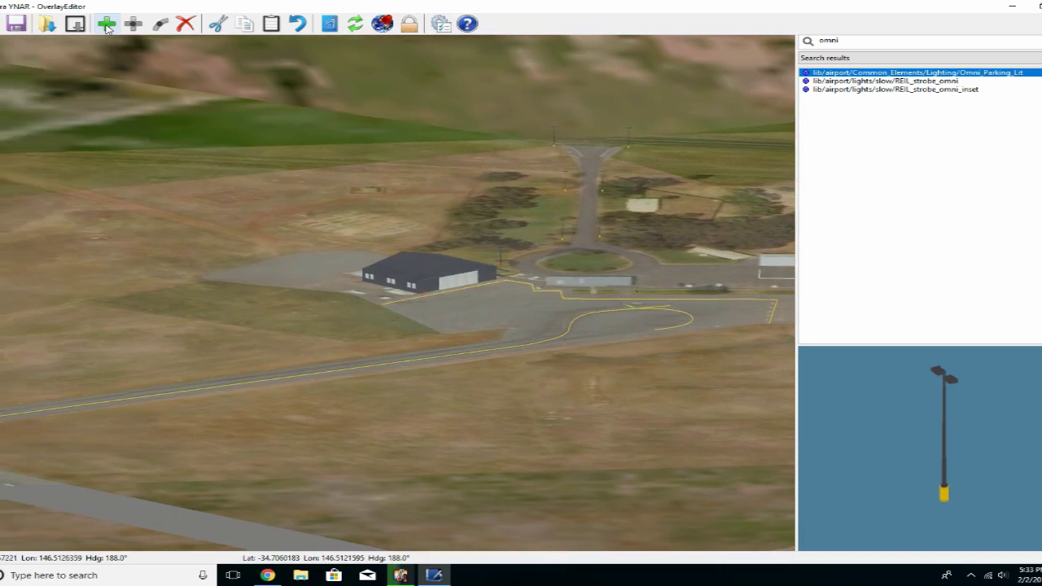
{"action": "key", "text": "Down"}
{"action": "key", "text": "Right"}
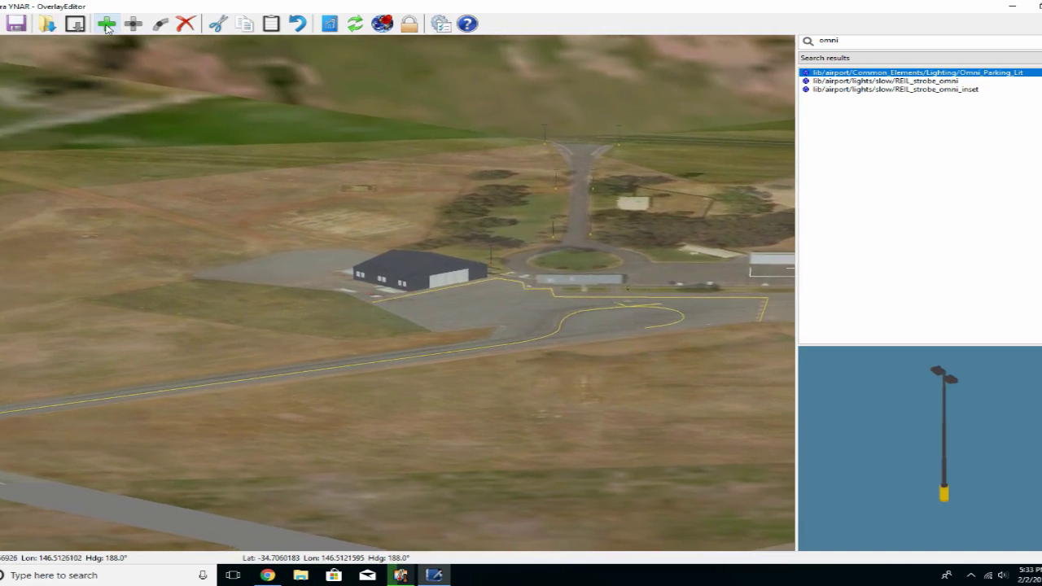
{"action": "key", "text": "Down"}
{"action": "key", "text": "Down"}
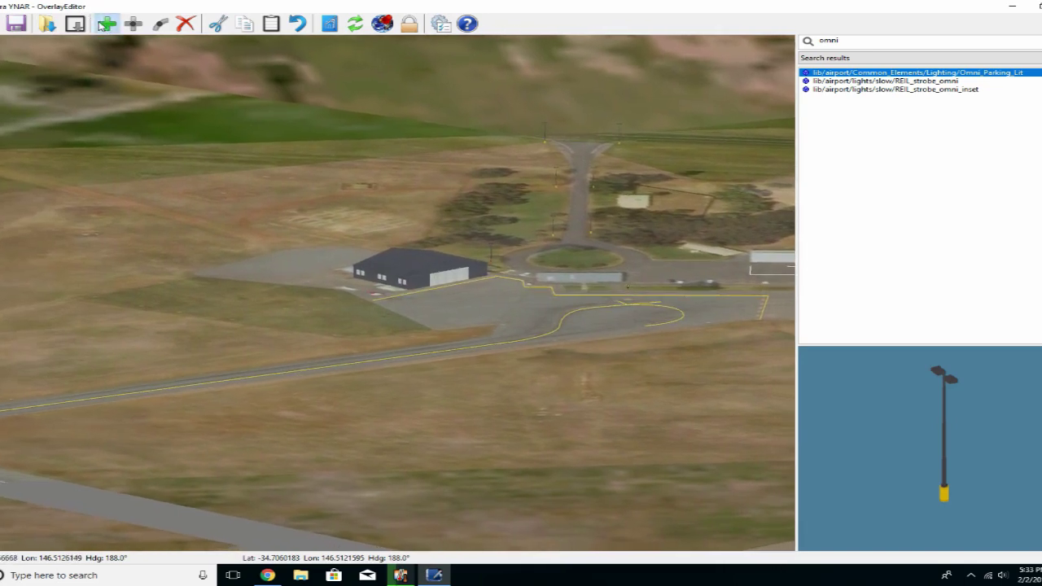
Look over the airfield from the runway and windsock circle back to the apron, hangars and access-road lamps
{"action": "key", "text": "Right"}
{"action": "key", "text": "Right"}
{"action": "key", "text": "Right"}
{"action": "scroll", "coordinate": [211, 198], "scroll_direction": "down", "scroll_amount": 2}
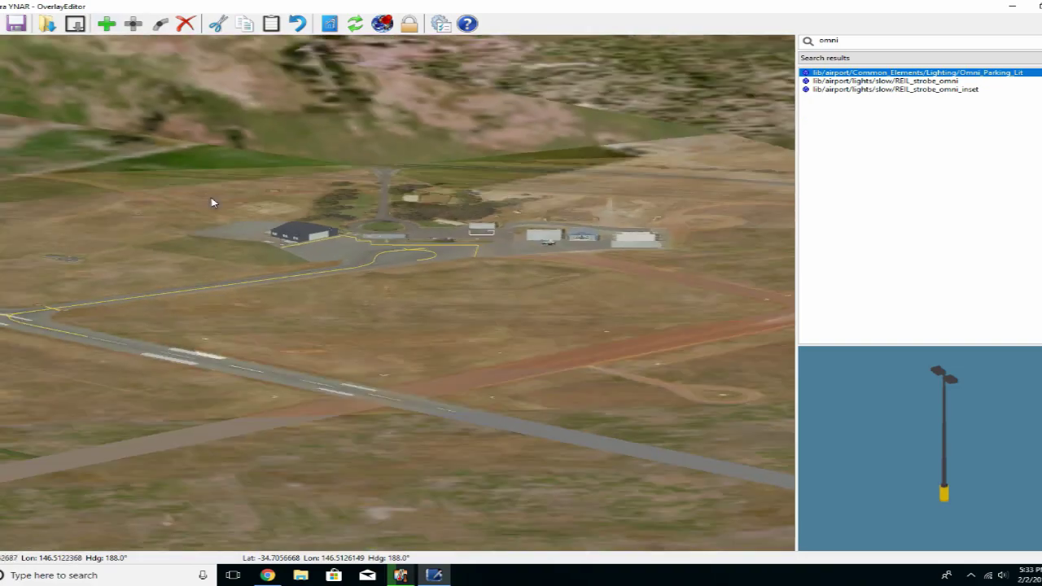
{"action": "left_click_drag", "start_coordinate": [105, 377], "coordinate": [417, 416]}
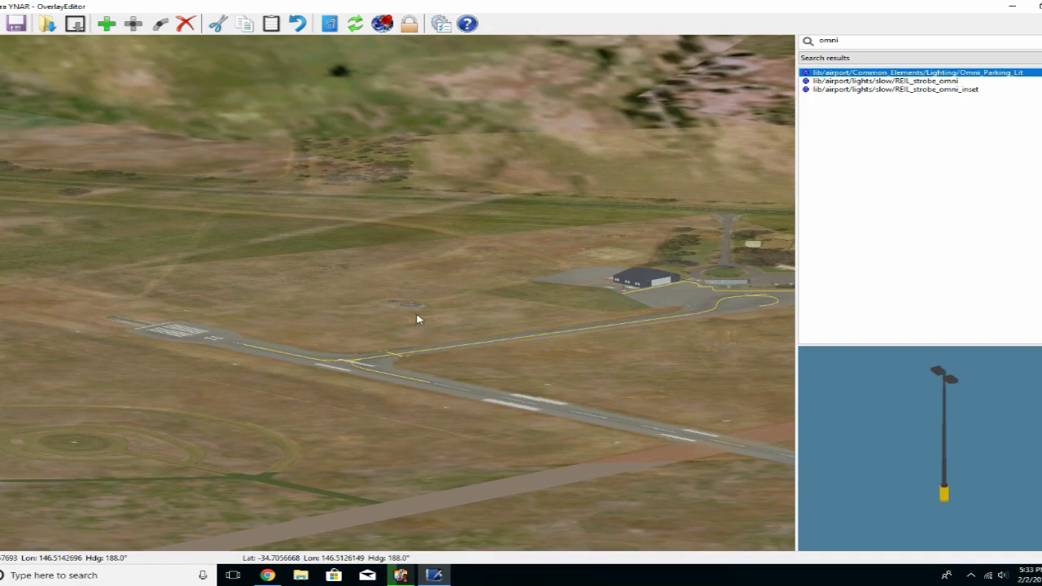
{"action": "scroll", "coordinate": [412, 314], "scroll_direction": "up", "scroll_amount": 5}
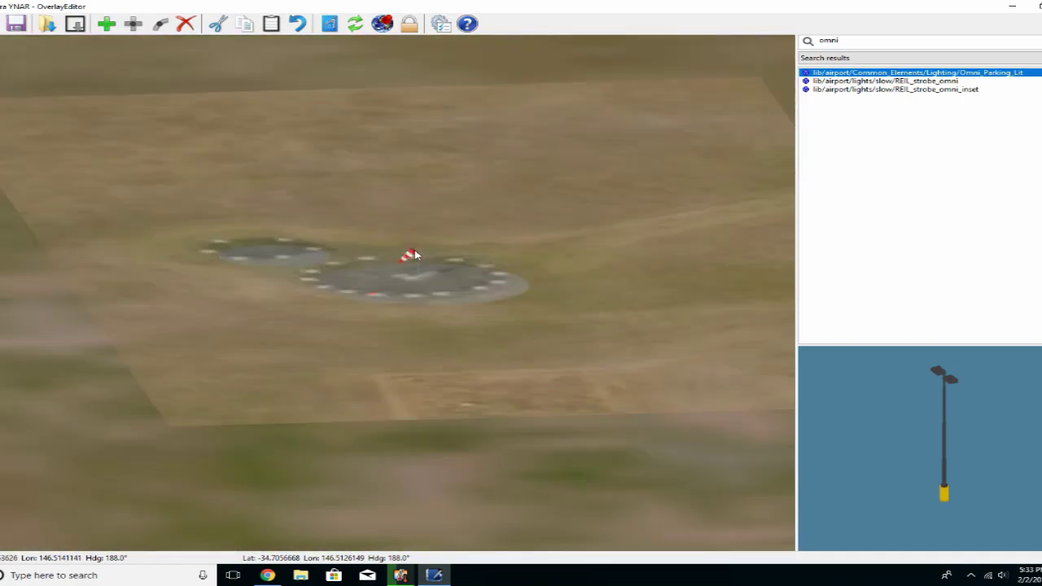
{"action": "scroll", "coordinate": [417, 288], "scroll_direction": "down", "scroll_amount": 8}
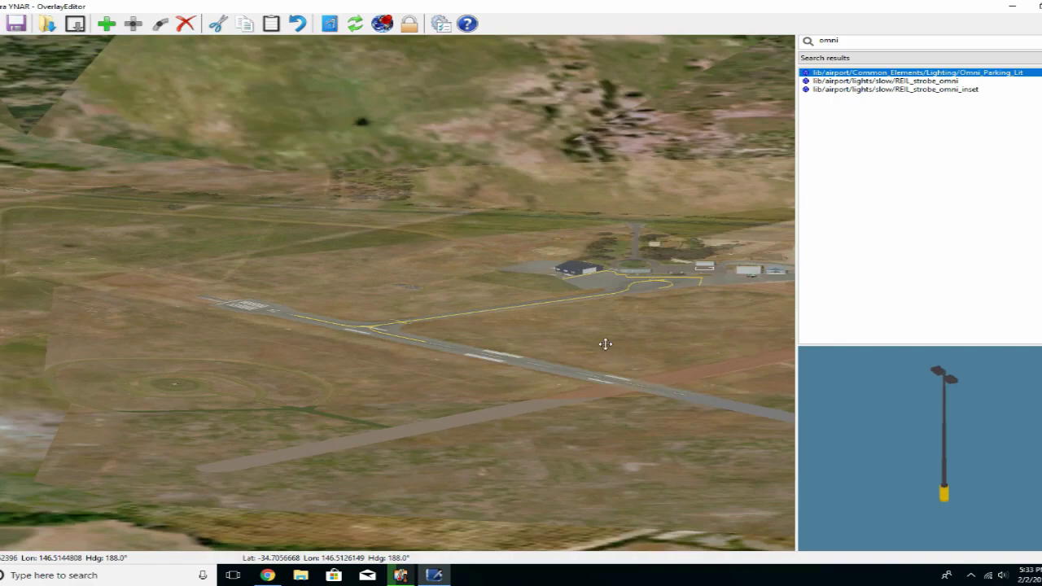
{"action": "left_click_drag", "start_coordinate": [605, 344], "coordinate": [415, 428]}
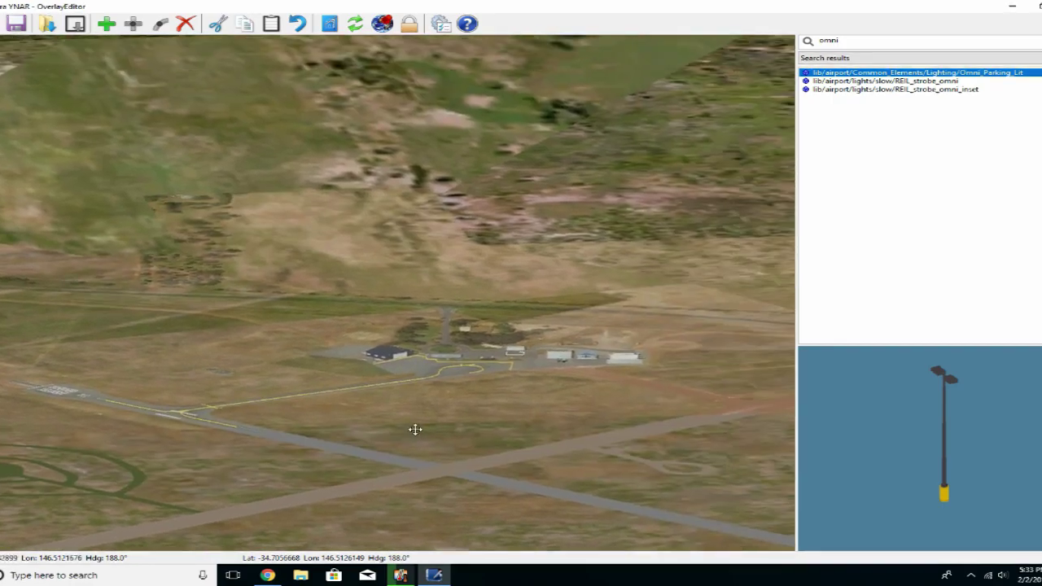
{"action": "scroll", "coordinate": [507, 424], "scroll_direction": "up", "scroll_amount": 5}
{"action": "left_click_drag", "start_coordinate": [502, 316], "coordinate": [483, 458]}
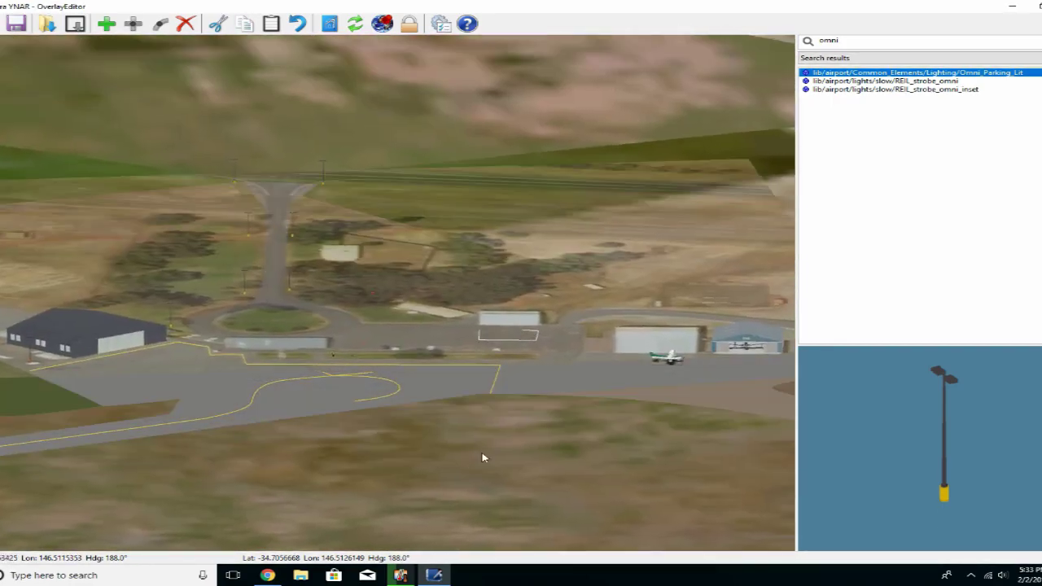